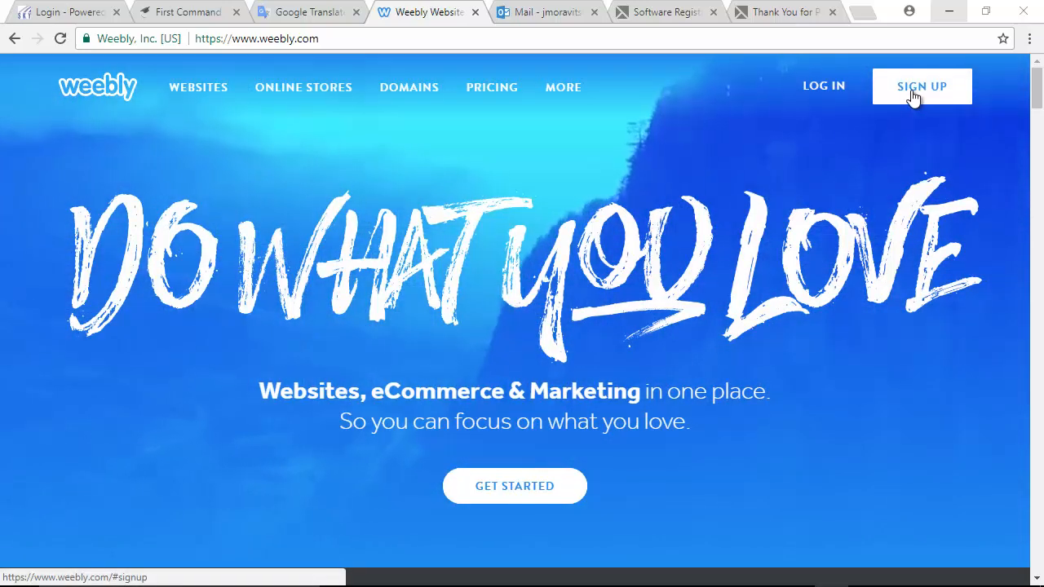
- Open the Sign Up form from the SIGN UP link on the Weebly homepage
{"action": "left_click", "coordinate": [913, 95]}
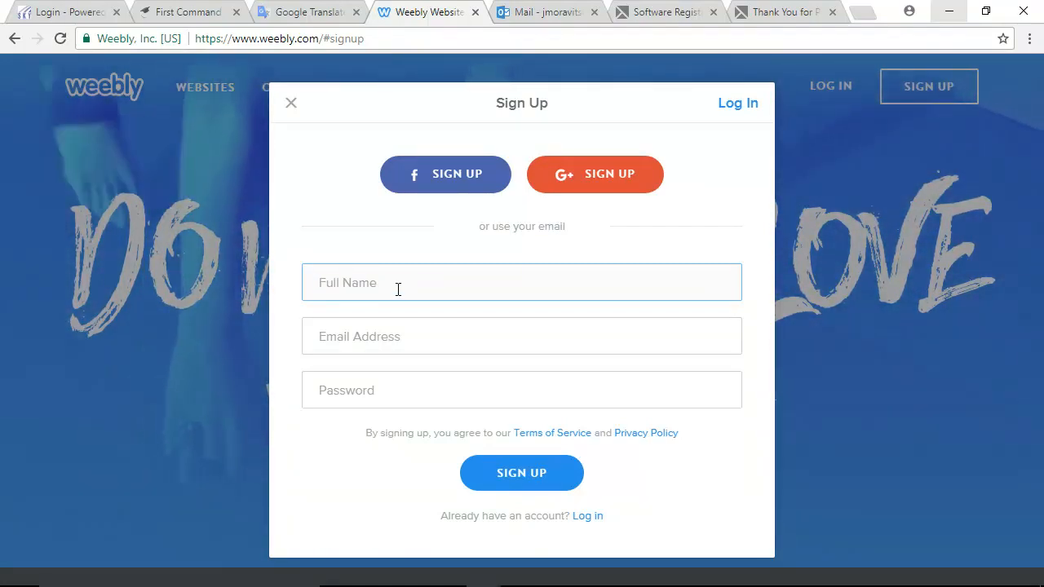
- Enter the full name and e-mail address in the Sign Up form, fixing typos in the name
{"action": "type", "text": "nit"}
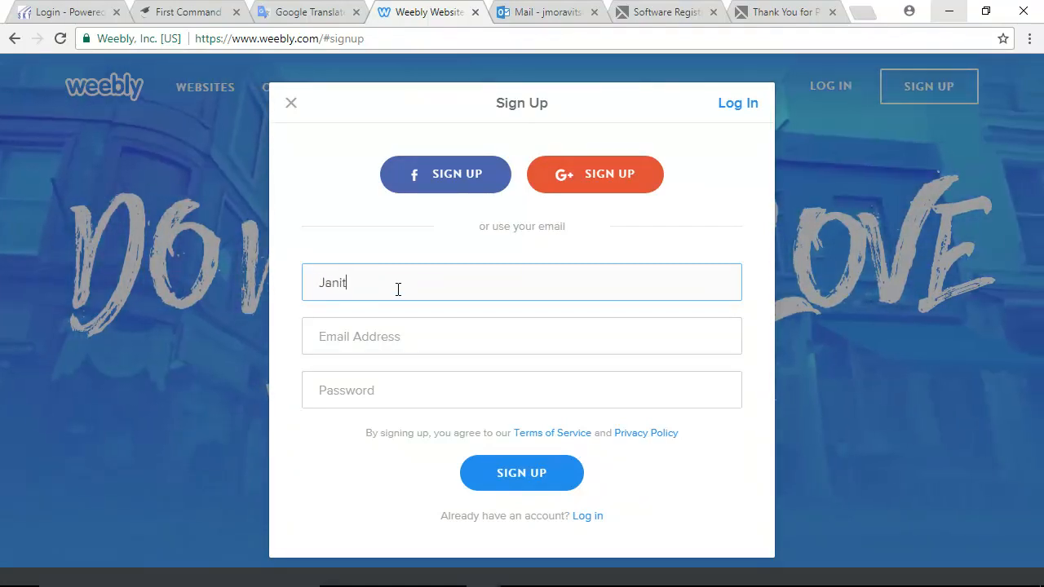
{"action": "key", "text": "BackSpace"}
{"action": "key", "text": "BackSpace"}
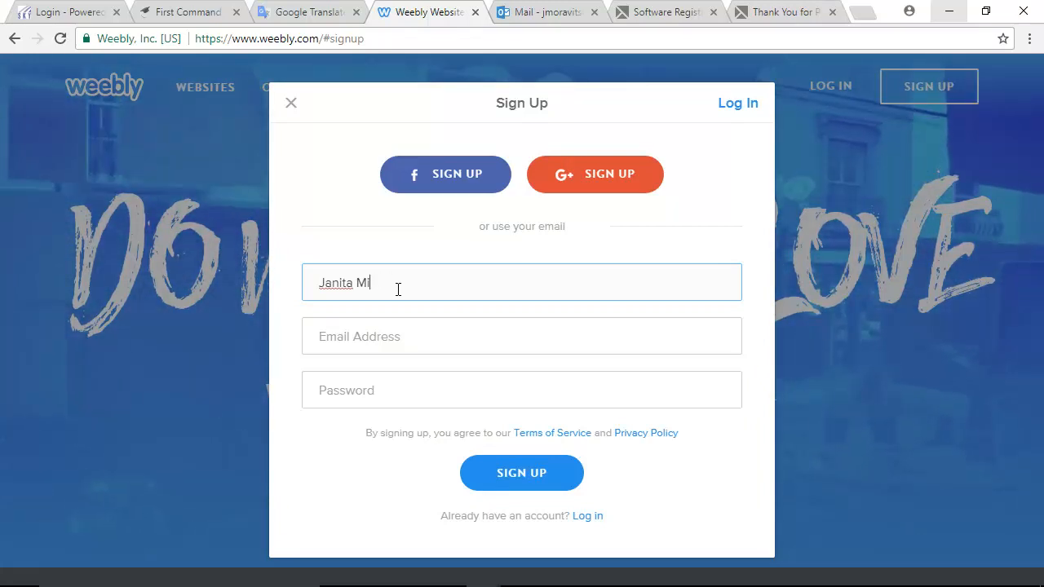
{"action": "type", "text": "ra"}
{"action": "key", "text": "BackSpace"}
{"action": "key", "text": "BackSpace"}
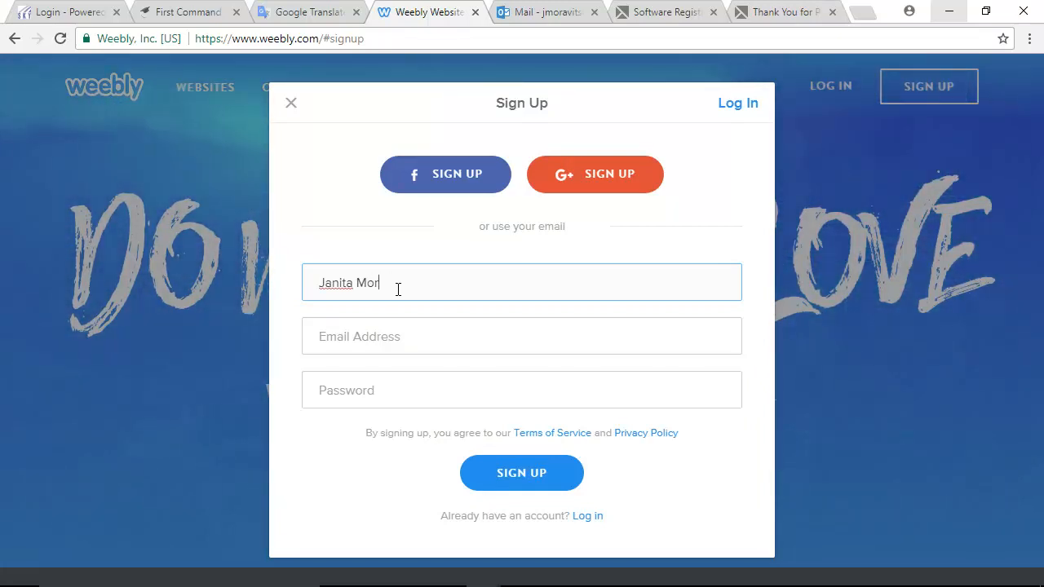
{"action": "type", "text": "ravits"}
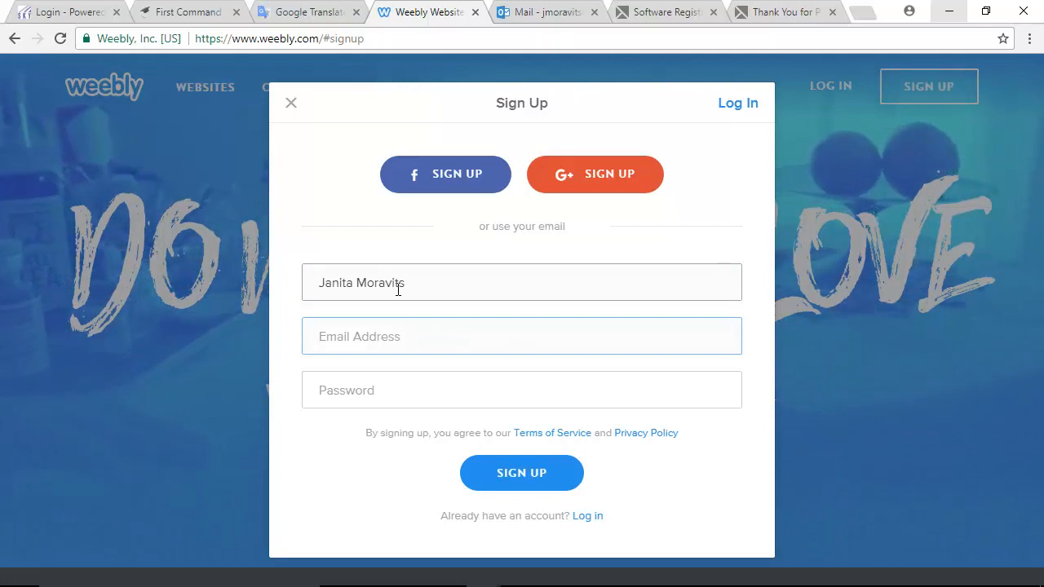
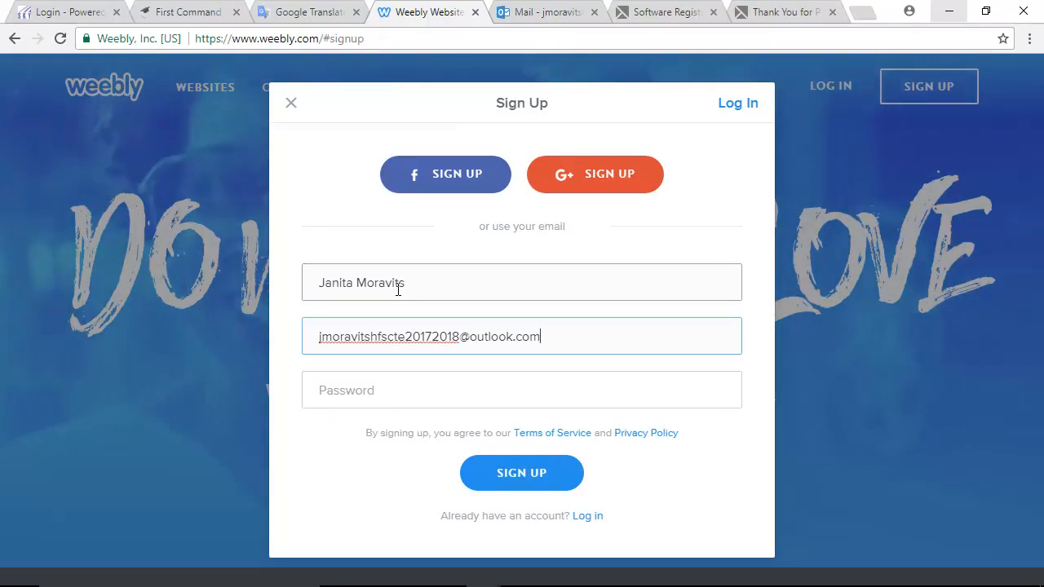
- Enter the account password in the Password field, retyping part of it
{"action": "key", "text": "Tab"}
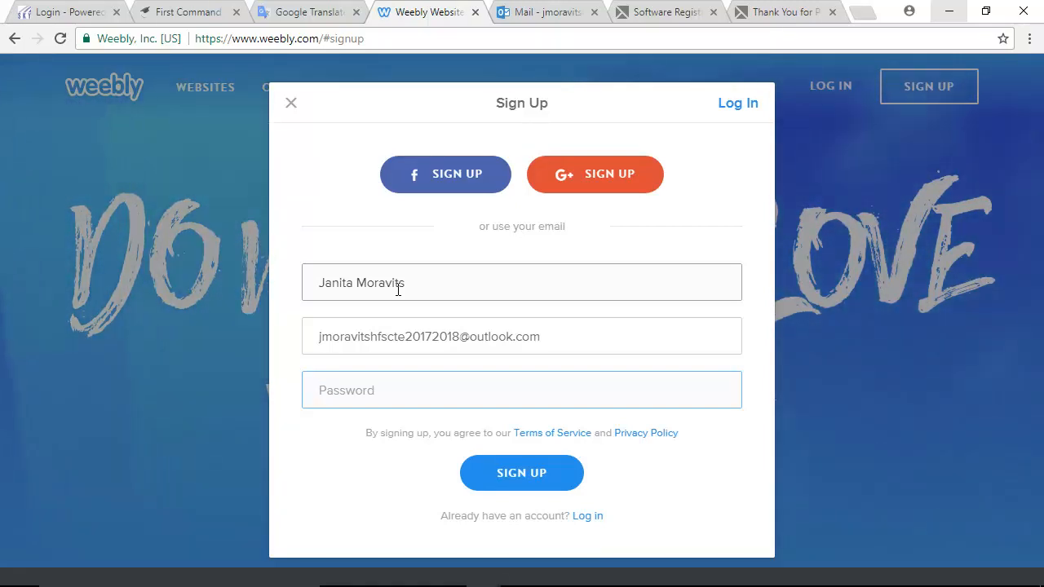
{"action": "type", "text": "****"}
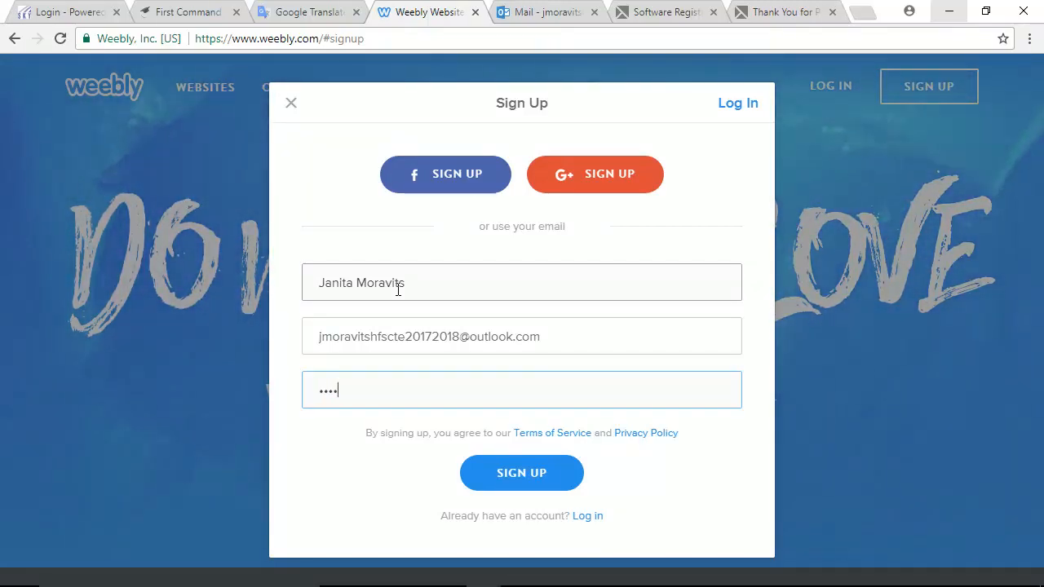
{"action": "type", "text": "***"}
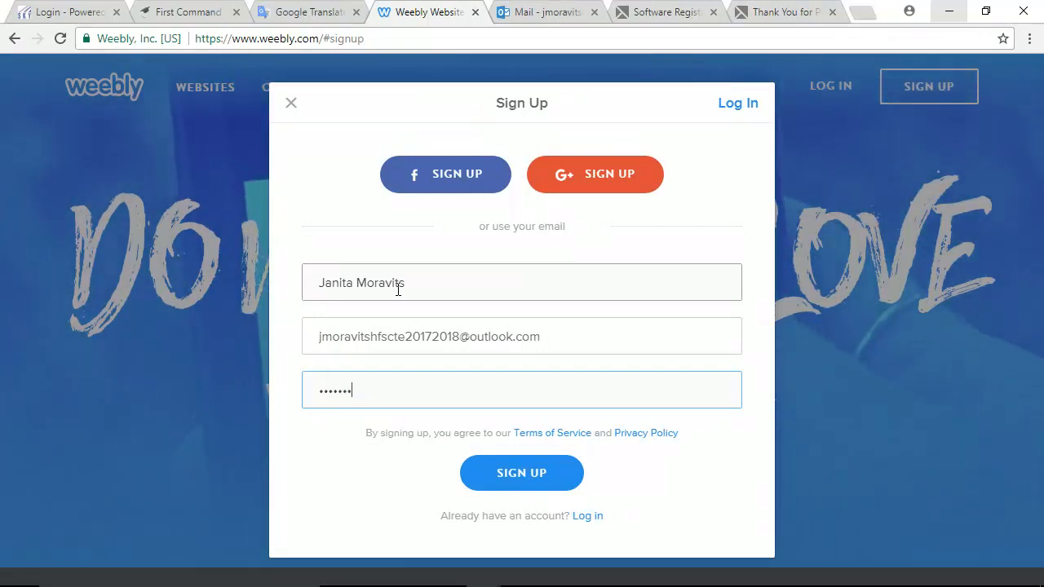
{"action": "key", "text": "BackSpace"}
{"action": "key", "text": "BackSpace"}
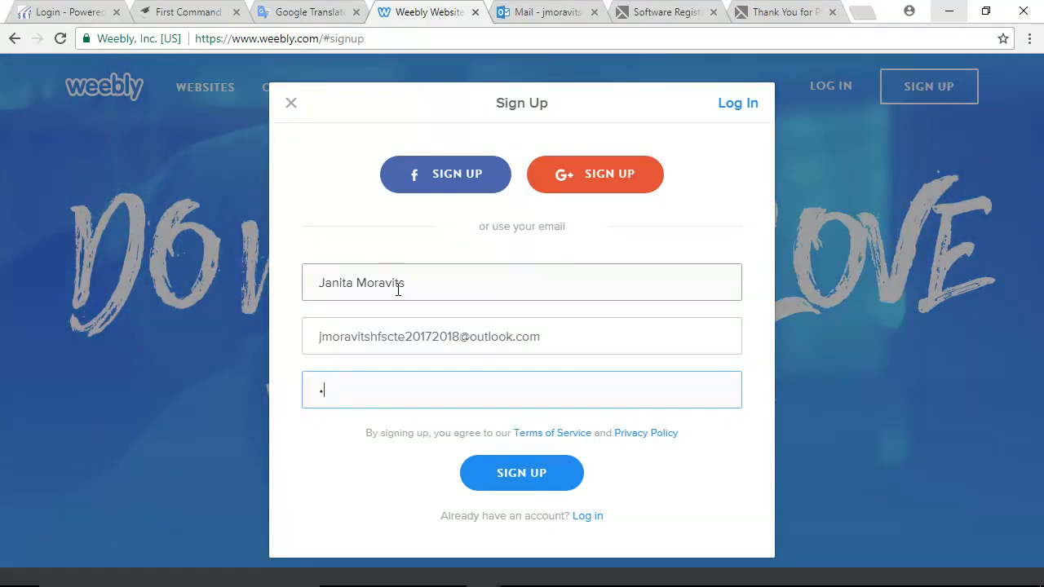
{"action": "type", "text": "*"}
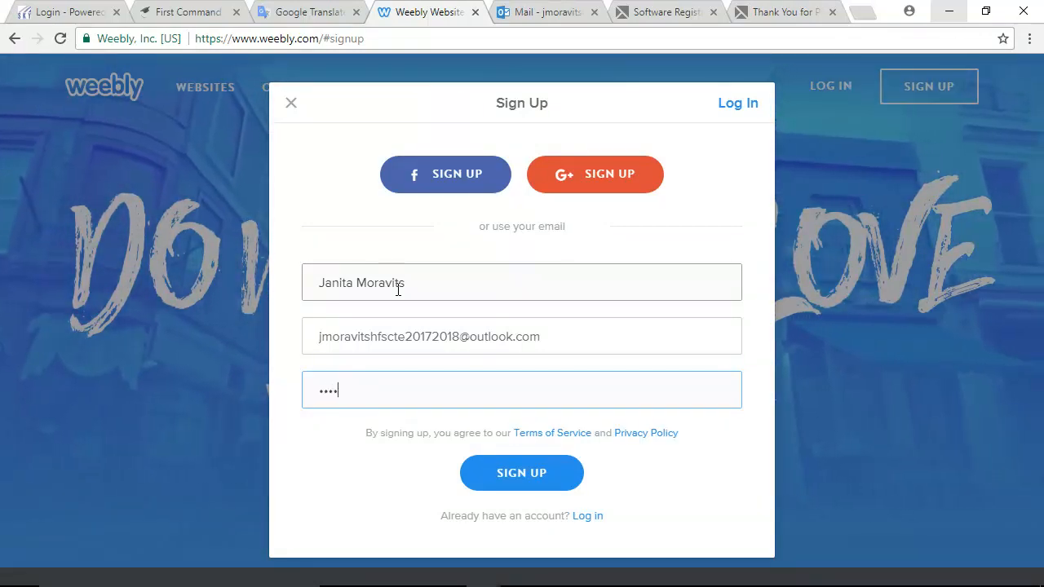
{"action": "type", "text": "*"}
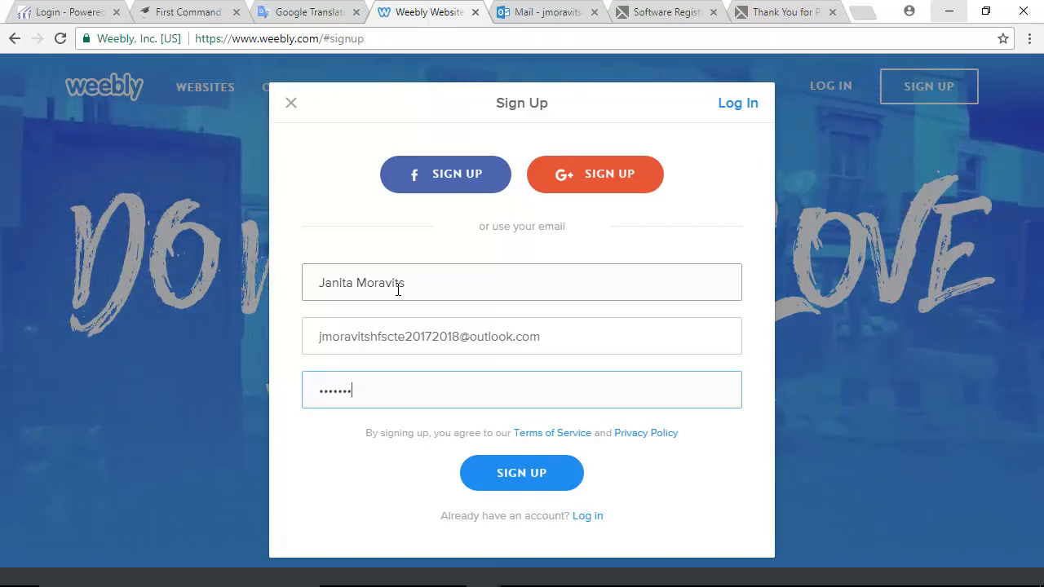
{"action": "type", "text": "*"}
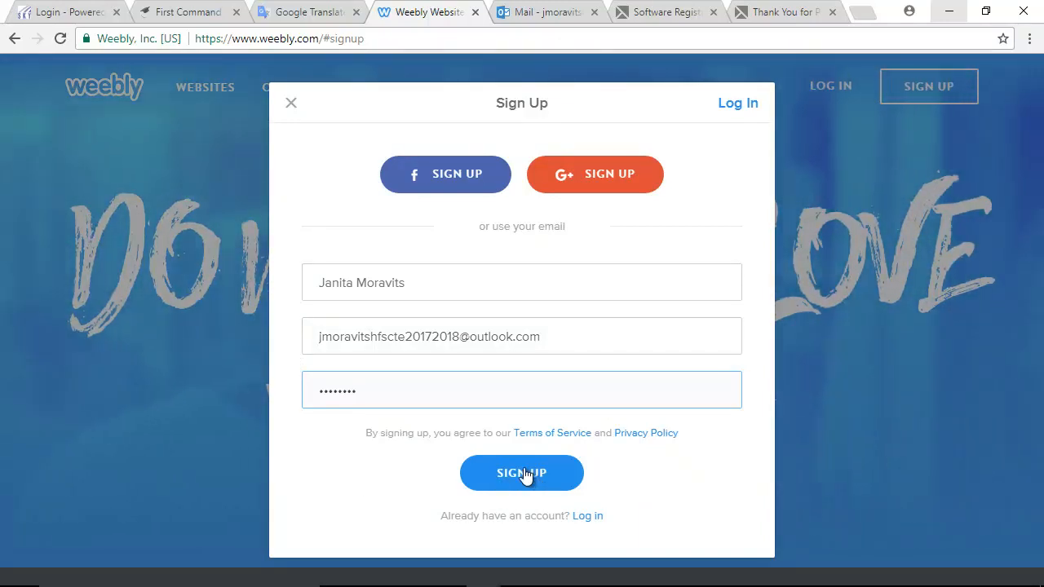
- Submit the Sign Up form and answer Not Now to selling online
{"action": "left_click", "coordinate": [525, 475]}
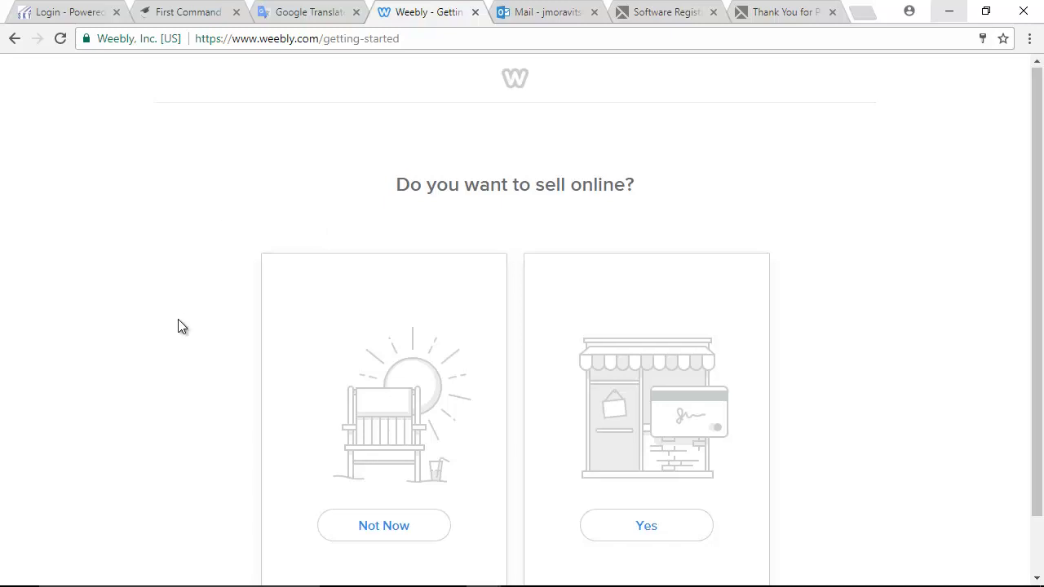
{"action": "scroll", "coordinate": [178, 320], "scroll_direction": "down", "scroll_amount": 1}
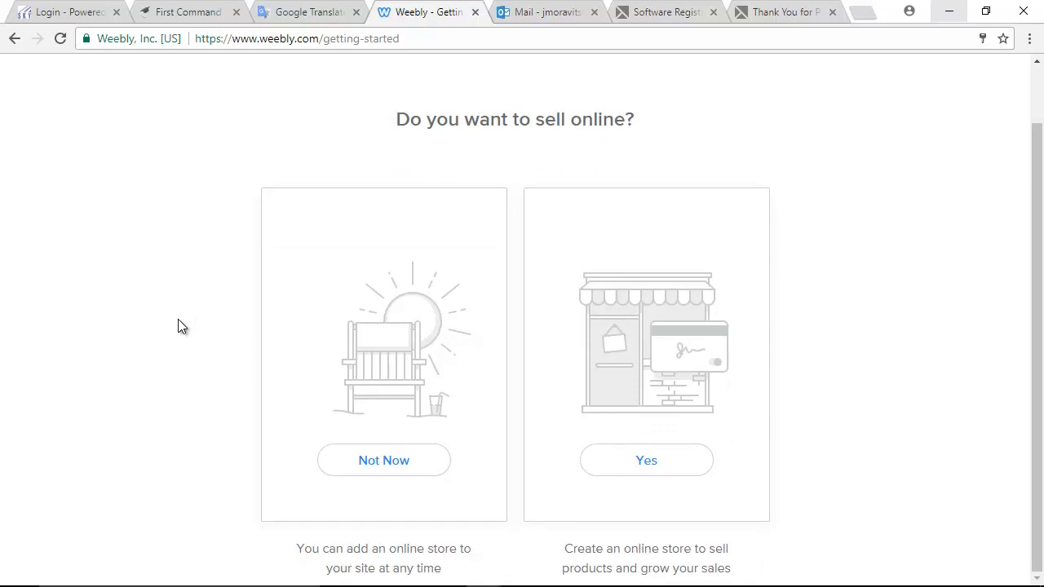
{"action": "left_click", "coordinate": [392, 461]}
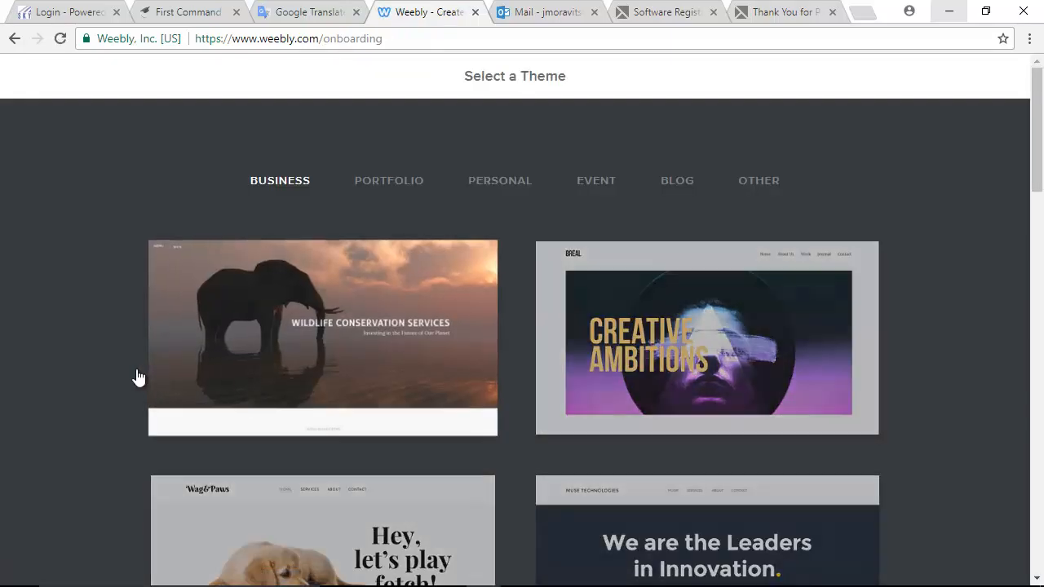
- Browse the theme gallery's Portfolio and Personal categories
{"action": "scroll", "coordinate": [379, 414], "scroll_direction": "down", "scroll_amount": 6}
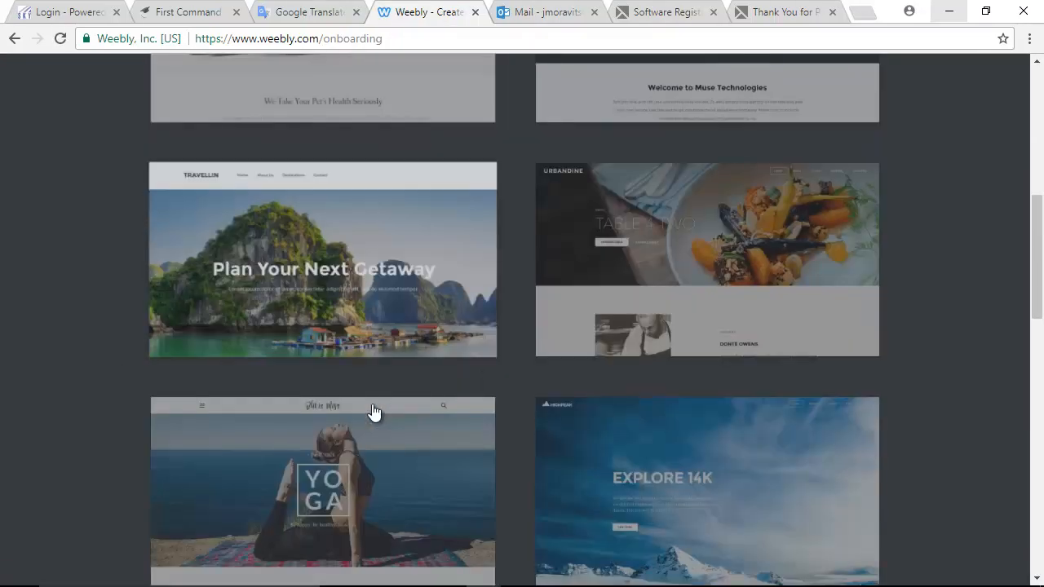
{"action": "scroll", "coordinate": [374, 412], "scroll_direction": "up", "scroll_amount": 7}
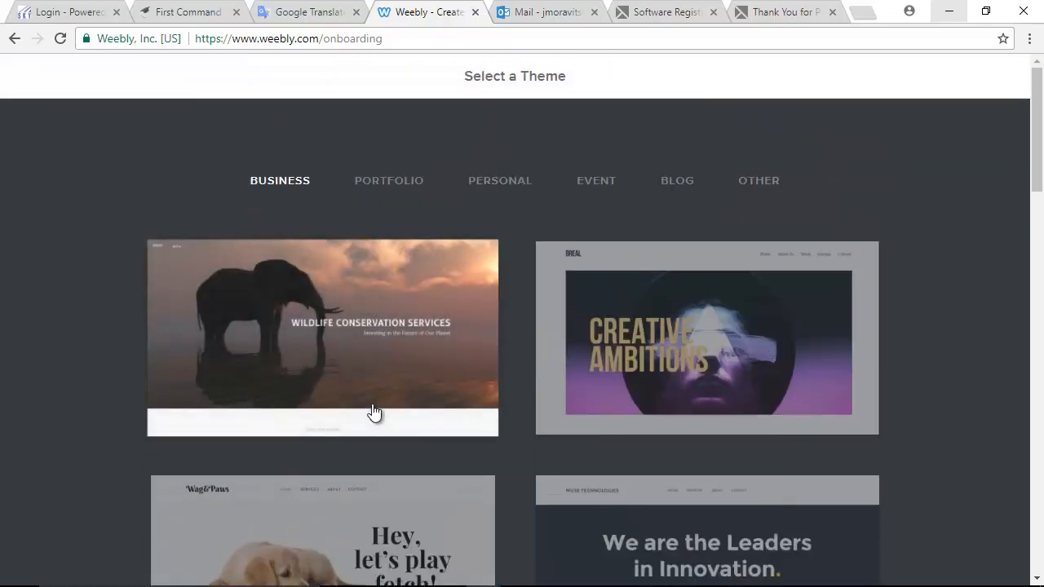
{"action": "scroll", "coordinate": [371, 410], "scroll_direction": "down", "scroll_amount": 10}
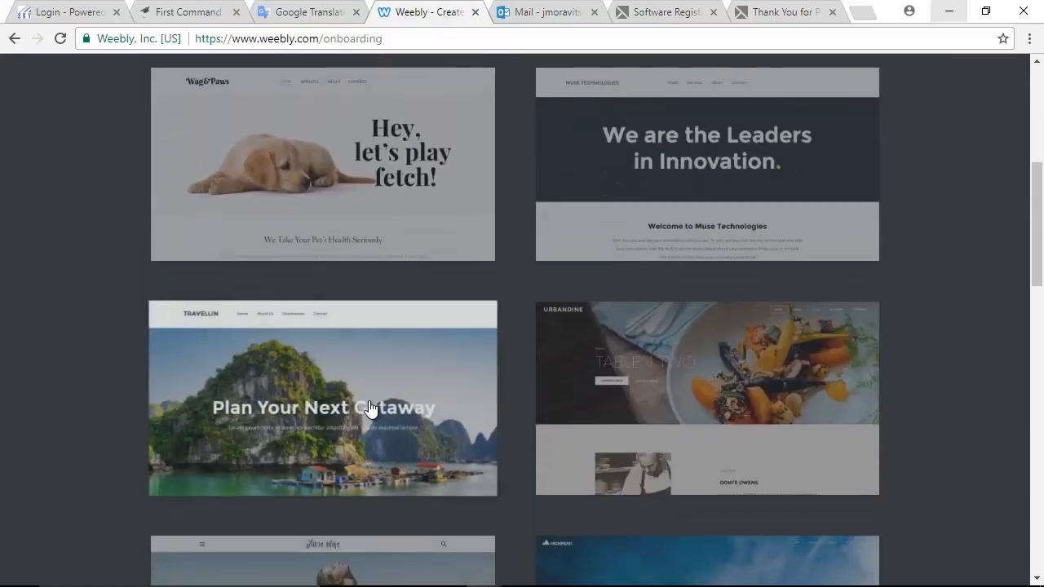
{"action": "scroll", "coordinate": [368, 408], "scroll_direction": "down", "scroll_amount": 10}
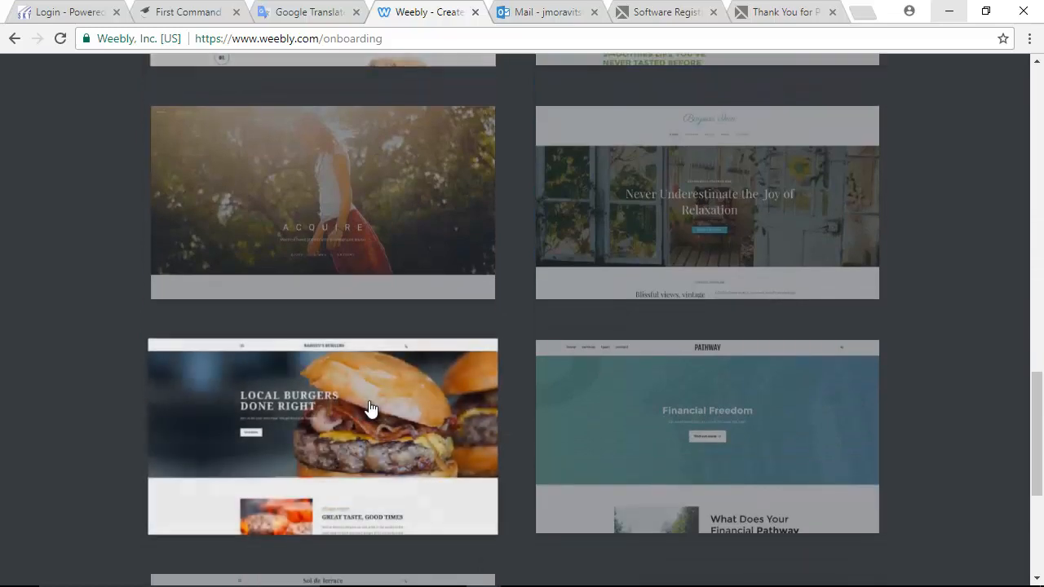
{"action": "scroll", "coordinate": [368, 408], "scroll_direction": "up", "scroll_amount": 20}
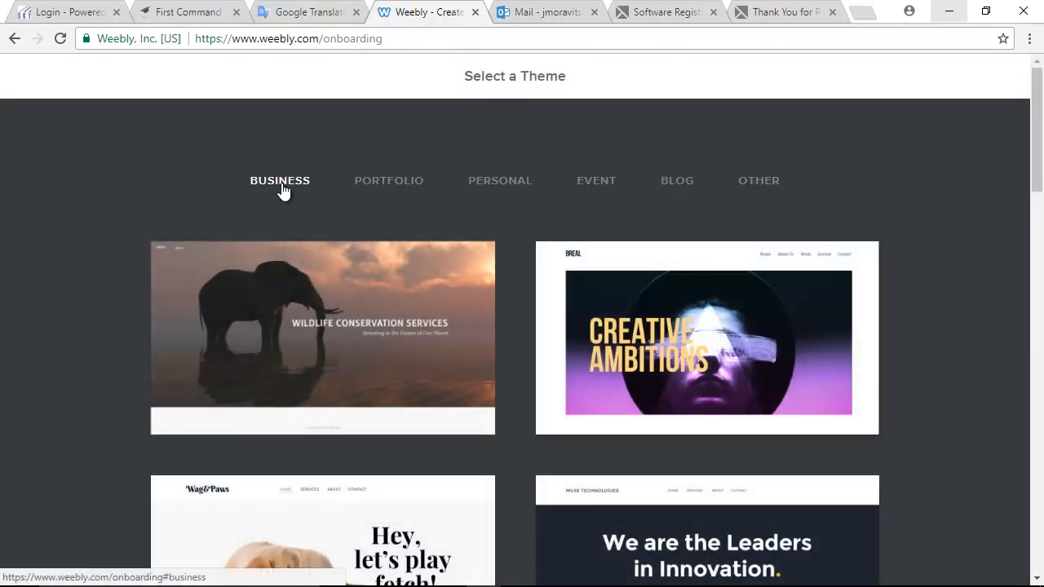
{"action": "left_click", "coordinate": [375, 186]}
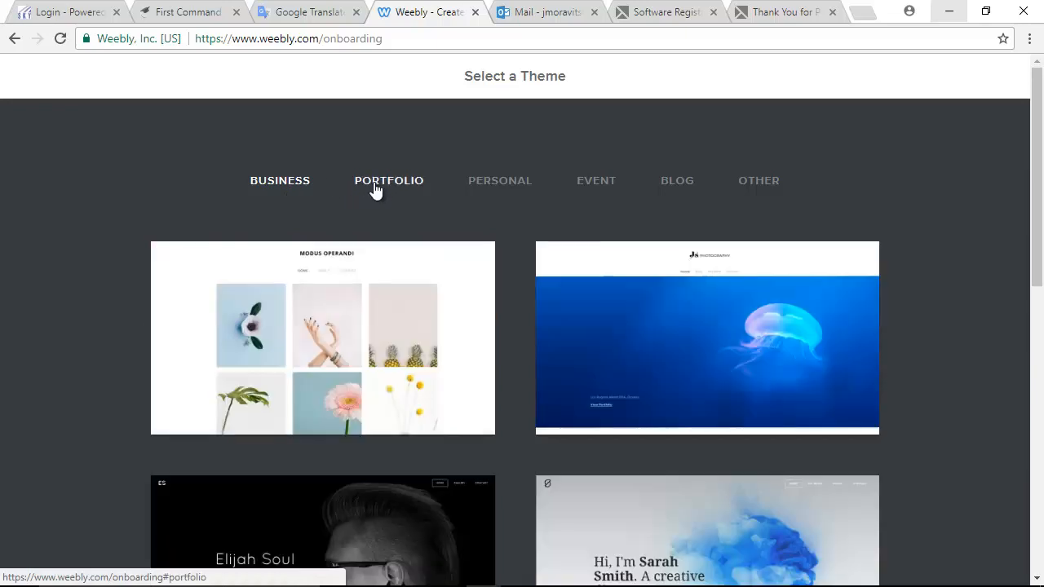
{"action": "scroll", "coordinate": [463, 347], "scroll_direction": "down", "scroll_amount": 9}
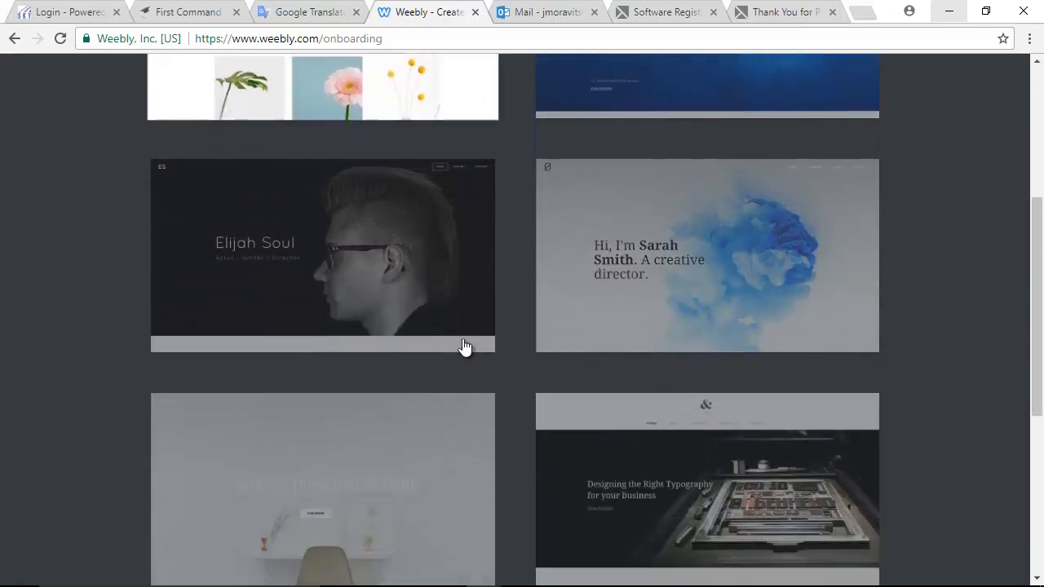
{"action": "scroll", "coordinate": [455, 343], "scroll_direction": "up", "scroll_amount": 10}
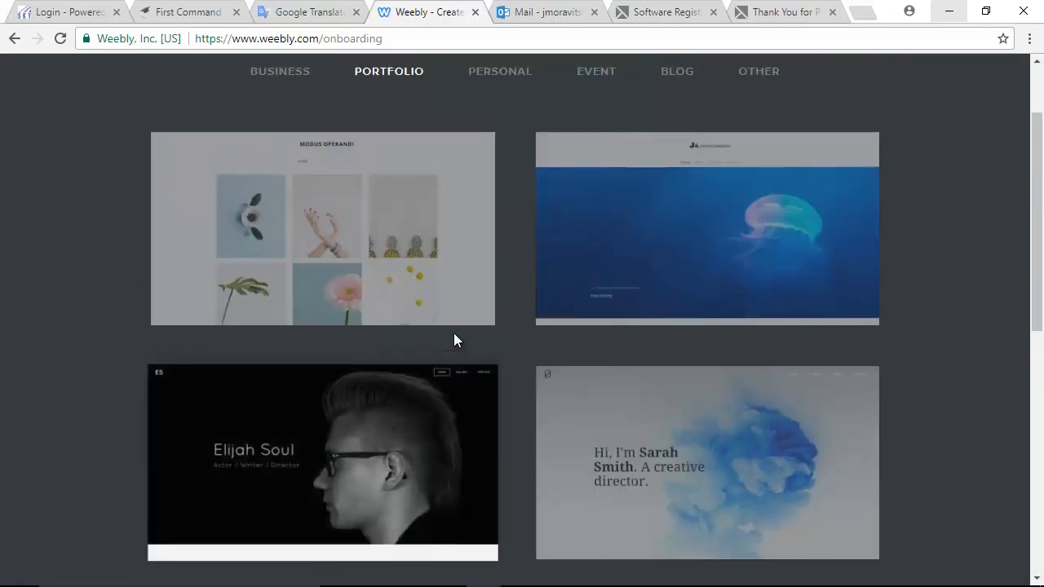
{"action": "left_click", "coordinate": [488, 183]}
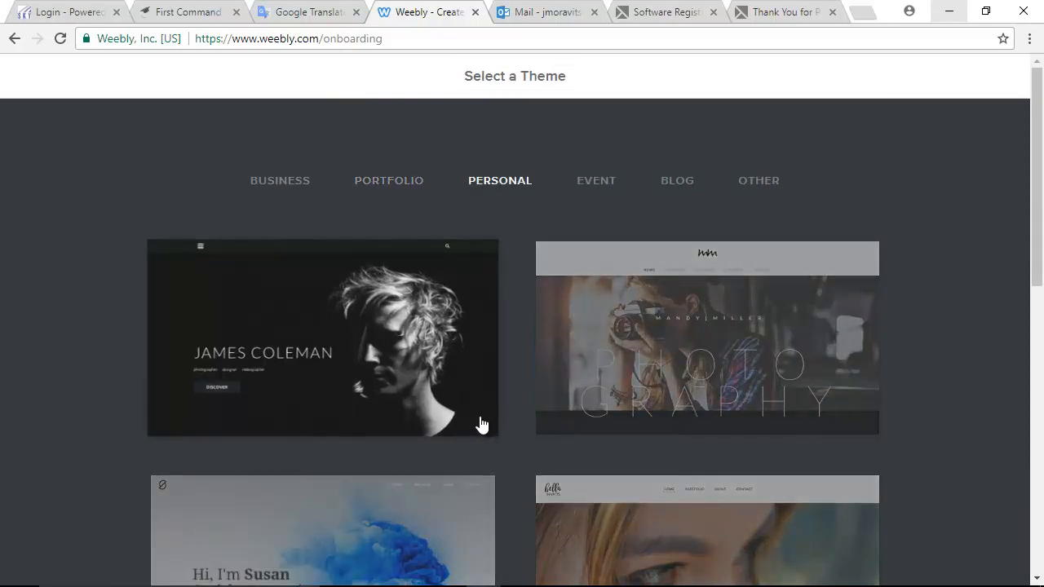
{"action": "scroll", "coordinate": [481, 424], "scroll_direction": "down", "scroll_amount": 8}
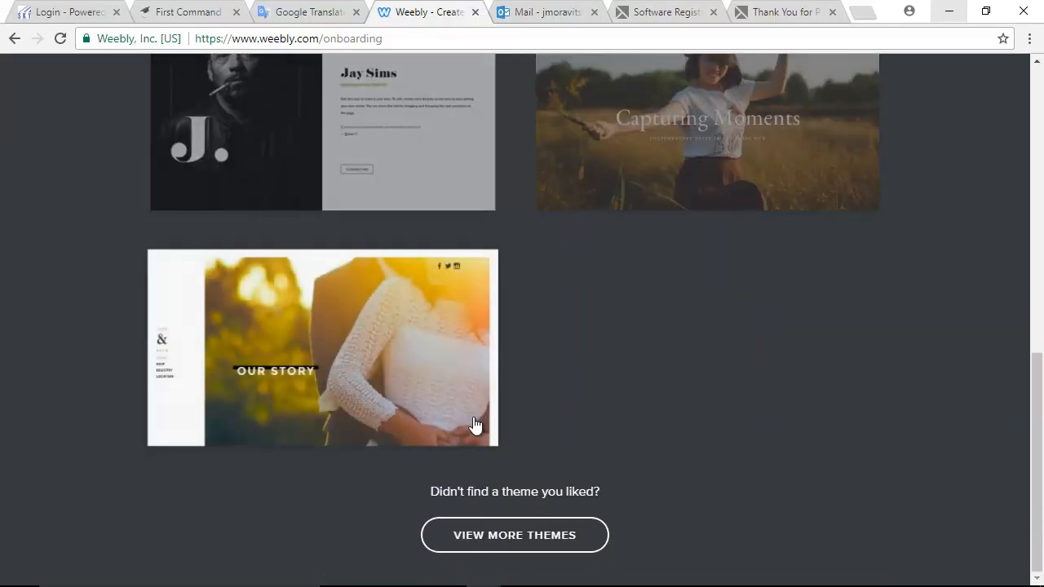
{"action": "scroll", "coordinate": [475, 425], "scroll_direction": "up", "scroll_amount": 10}
- Browse the Event, Blog and Other theme categories, ending on the Business themes
{"action": "left_click", "coordinate": [599, 180]}
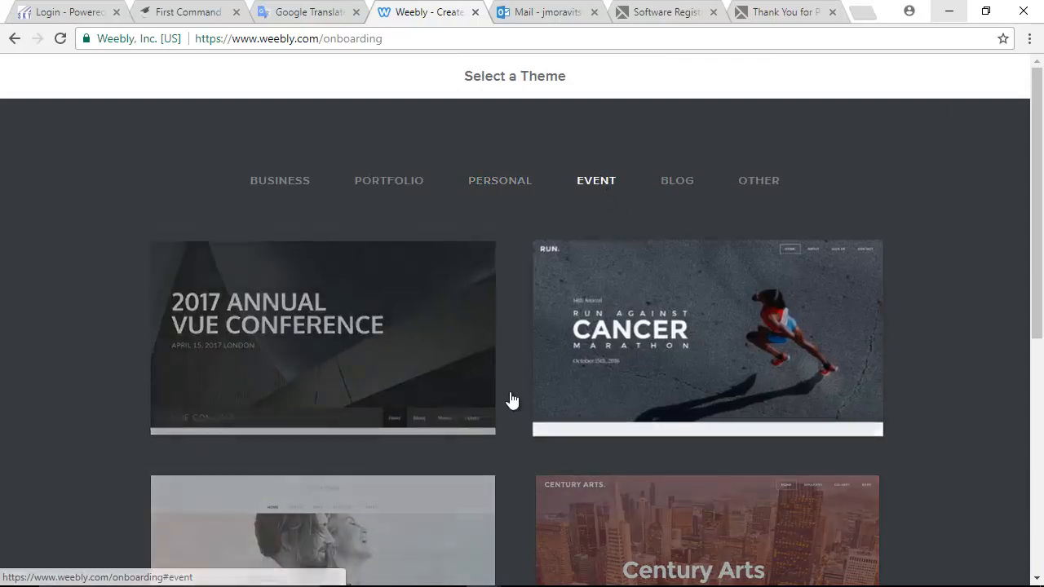
{"action": "scroll", "coordinate": [512, 400], "scroll_direction": "down", "scroll_amount": 5}
{"action": "scroll", "coordinate": [508, 401], "scroll_direction": "up", "scroll_amount": 5}
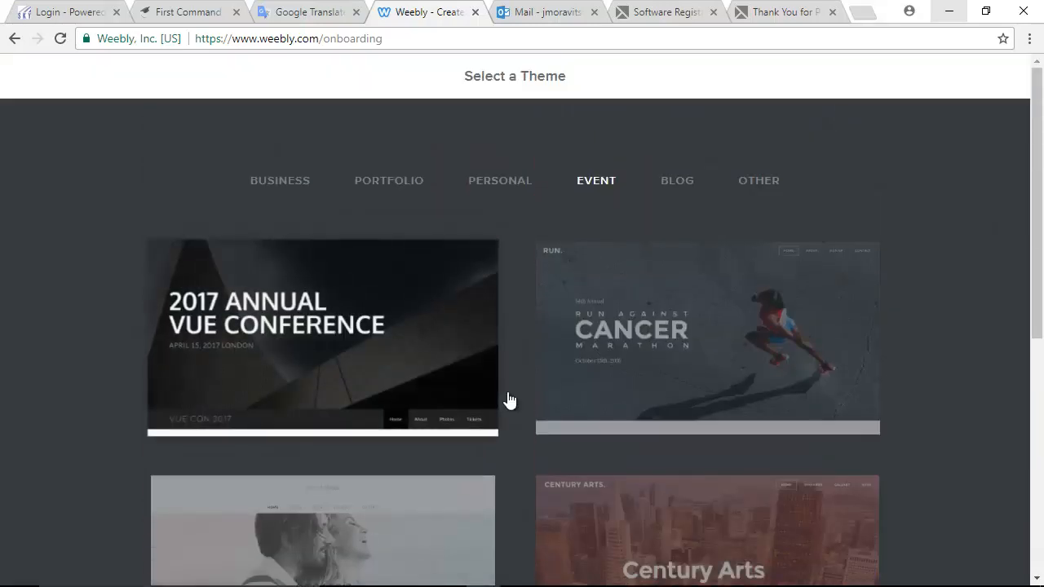
{"action": "left_click", "coordinate": [674, 183]}
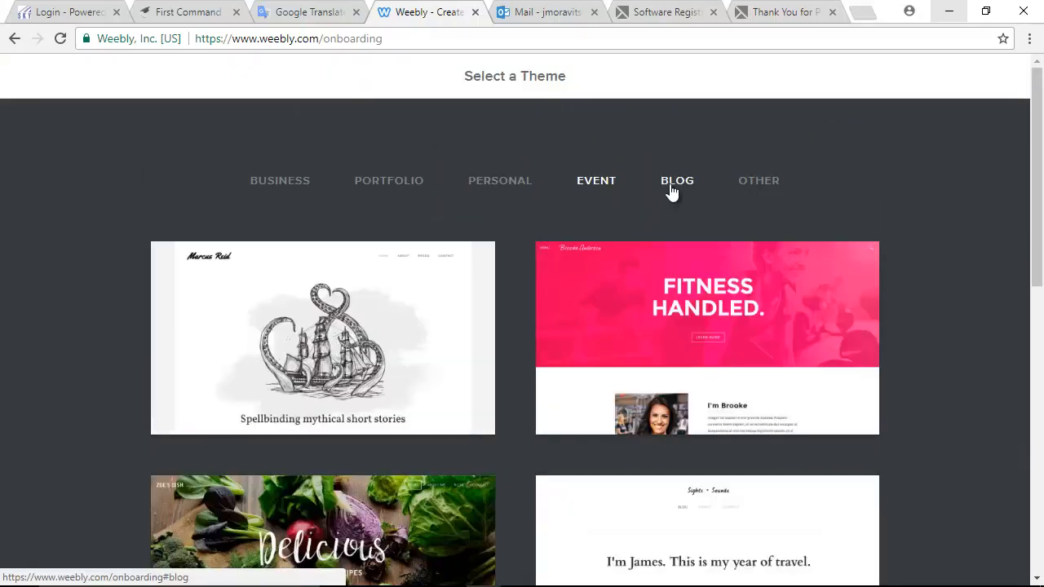
{"action": "scroll", "coordinate": [346, 481], "scroll_direction": "down", "scroll_amount": 9}
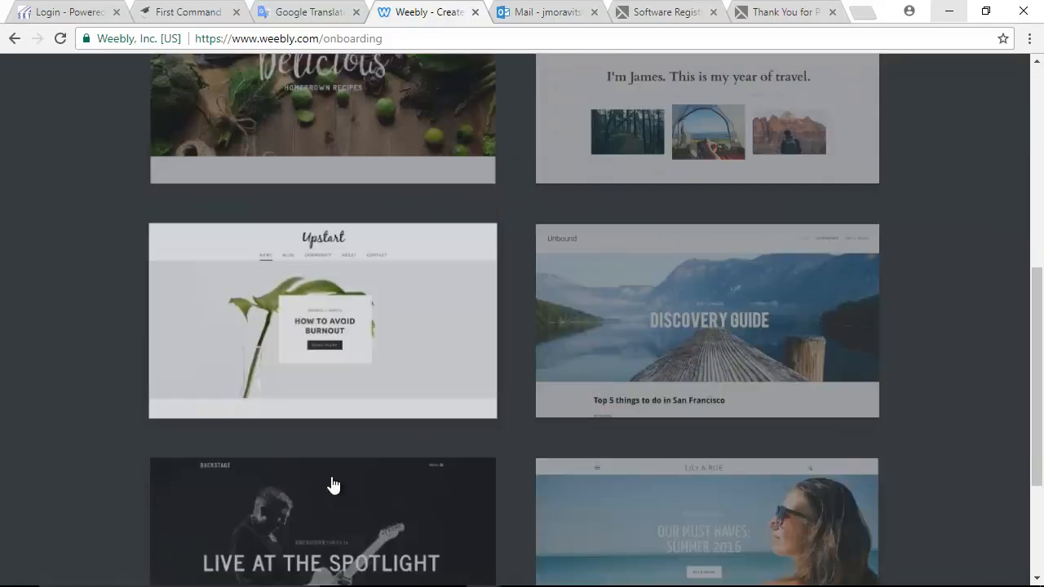
{"action": "scroll", "coordinate": [329, 483], "scroll_direction": "up", "scroll_amount": 10}
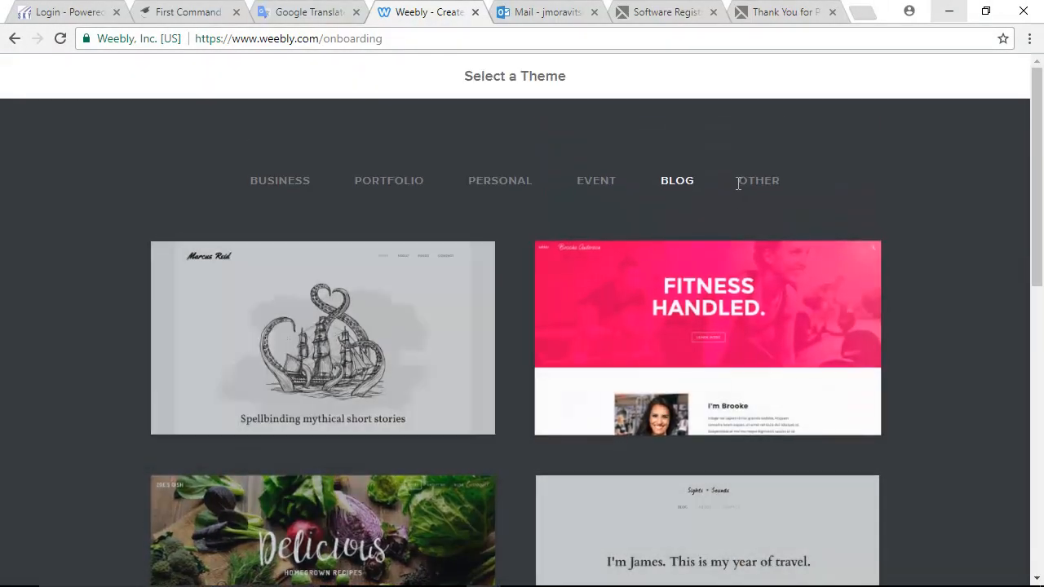
{"action": "left_click", "coordinate": [758, 188]}
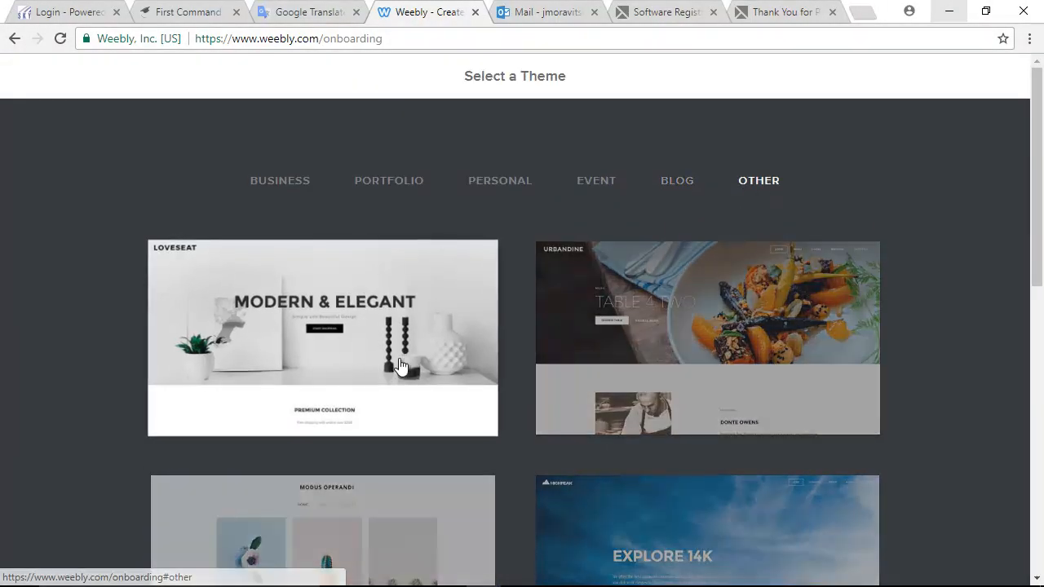
{"action": "scroll", "coordinate": [388, 445], "scroll_direction": "down", "scroll_amount": 1}
{"action": "scroll", "coordinate": [389, 446], "scroll_direction": "down", "scroll_amount": 5}
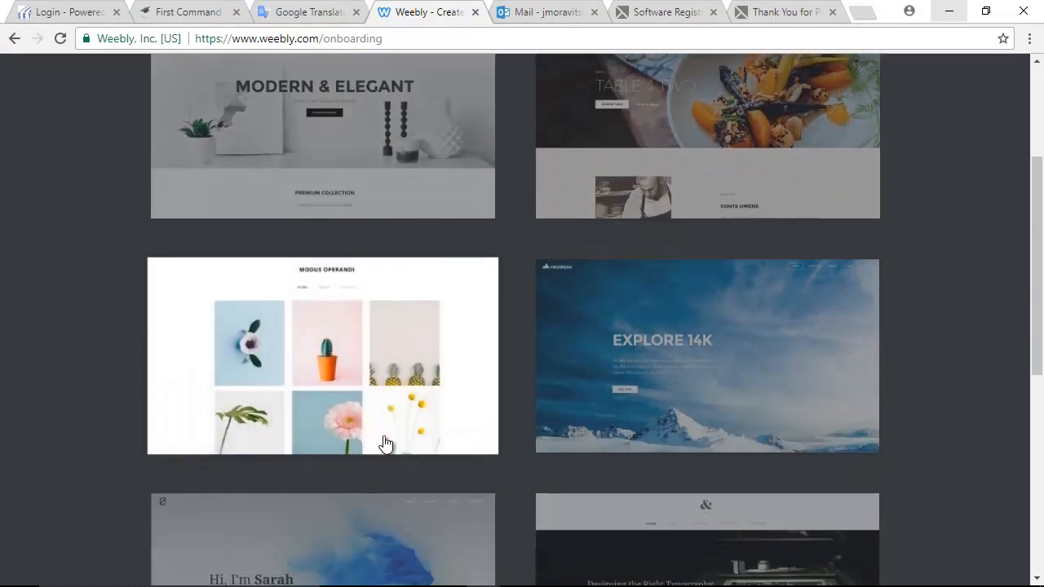
{"action": "scroll", "coordinate": [383, 440], "scroll_direction": "down", "scroll_amount": 3}
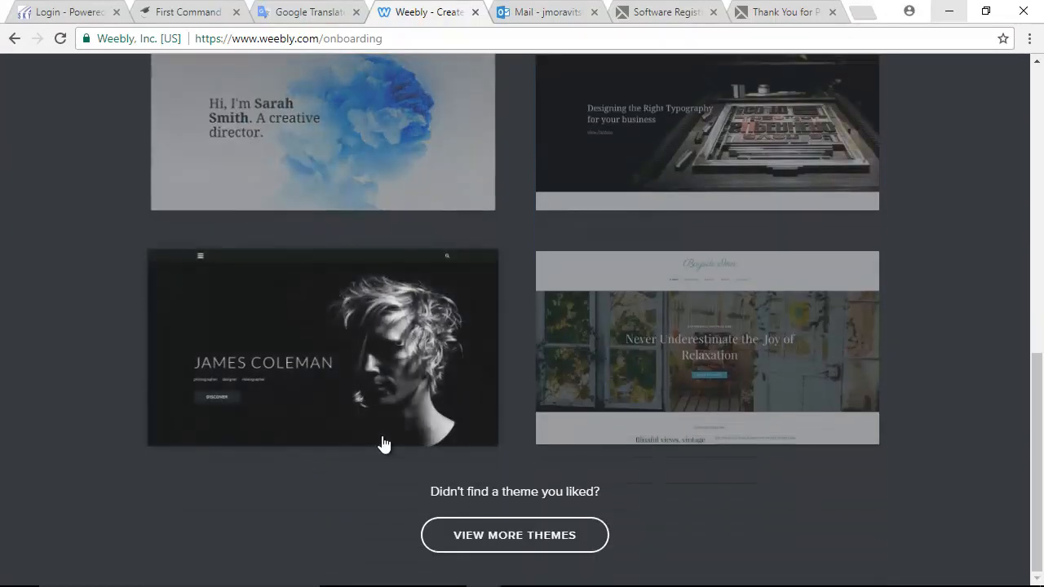
{"action": "scroll", "coordinate": [383, 444], "scroll_direction": "up", "scroll_amount": 7}
{"action": "scroll", "coordinate": [383, 445], "scroll_direction": "up", "scroll_amount": 2}
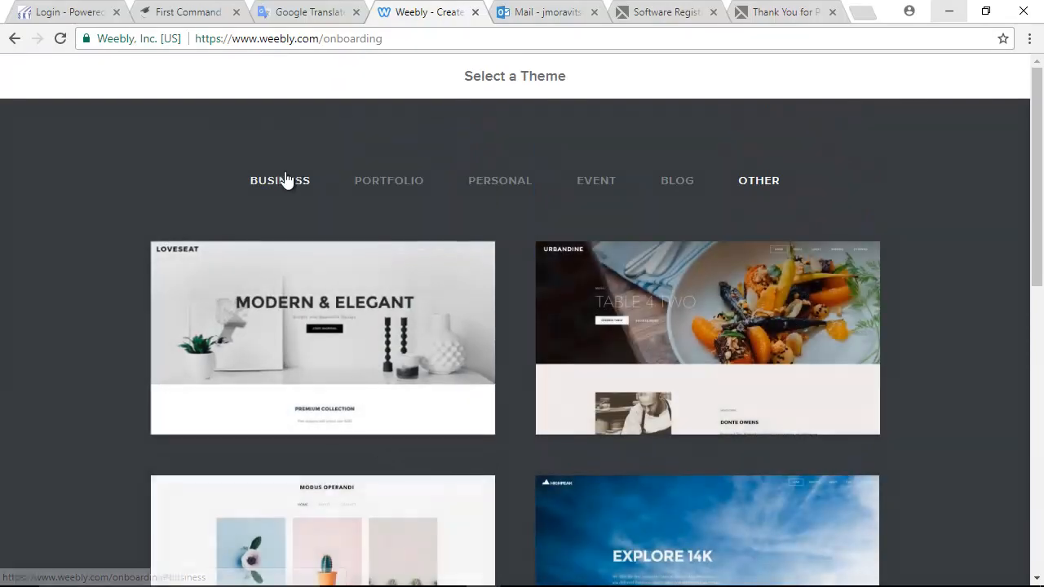
{"action": "left_click", "coordinate": [282, 179]}
{"action": "scroll", "coordinate": [438, 352], "scroll_direction": "down", "scroll_amount": 20}
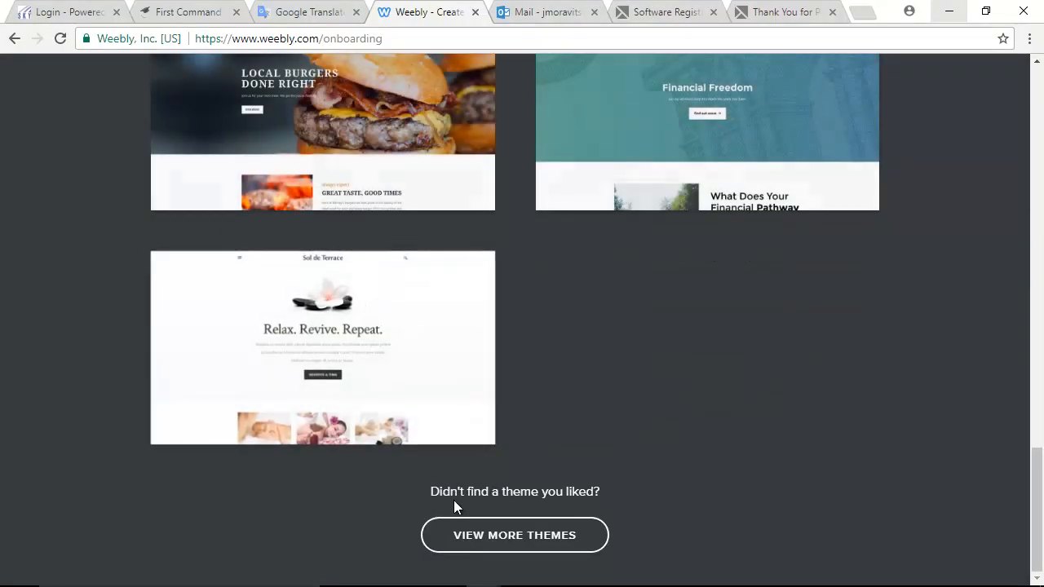
- Load more themes and scroll the gallery to the Sol de Terrace card
{"action": "left_click", "coordinate": [514, 540]}
{"action": "scroll", "coordinate": [415, 345], "scroll_direction": "down", "scroll_amount": 14}
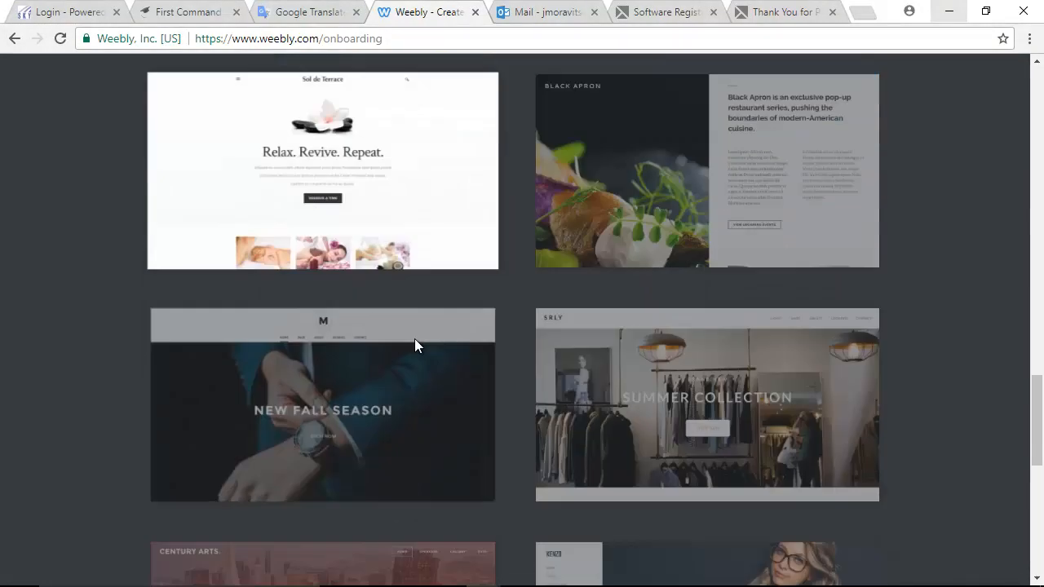
{"action": "scroll", "coordinate": [414, 347], "scroll_direction": "down", "scroll_amount": 11}
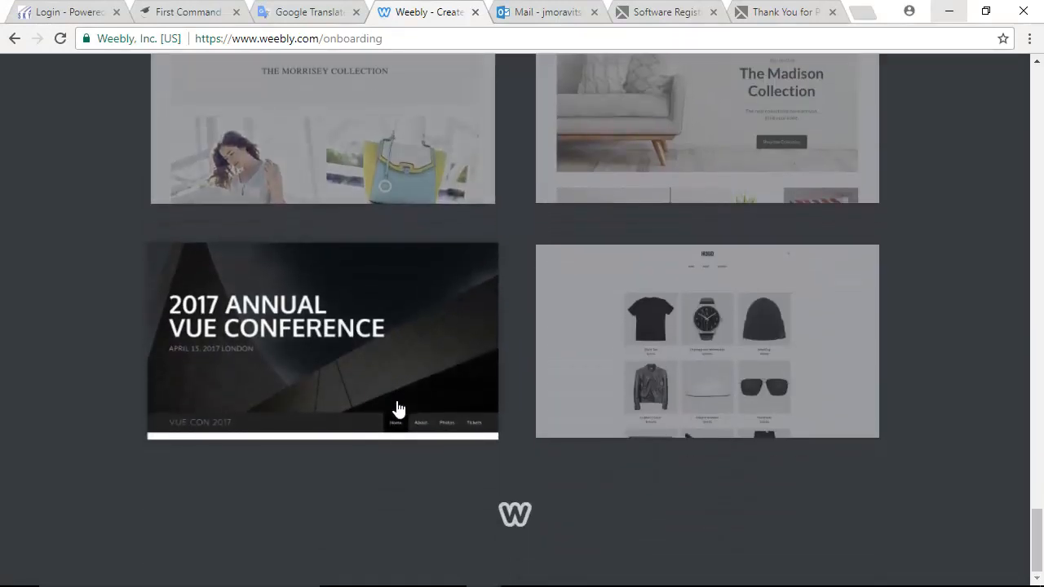
{"action": "scroll", "coordinate": [391, 408], "scroll_direction": "up", "scroll_amount": 13}
{"action": "scroll", "coordinate": [390, 408], "scroll_direction": "up", "scroll_amount": 15}
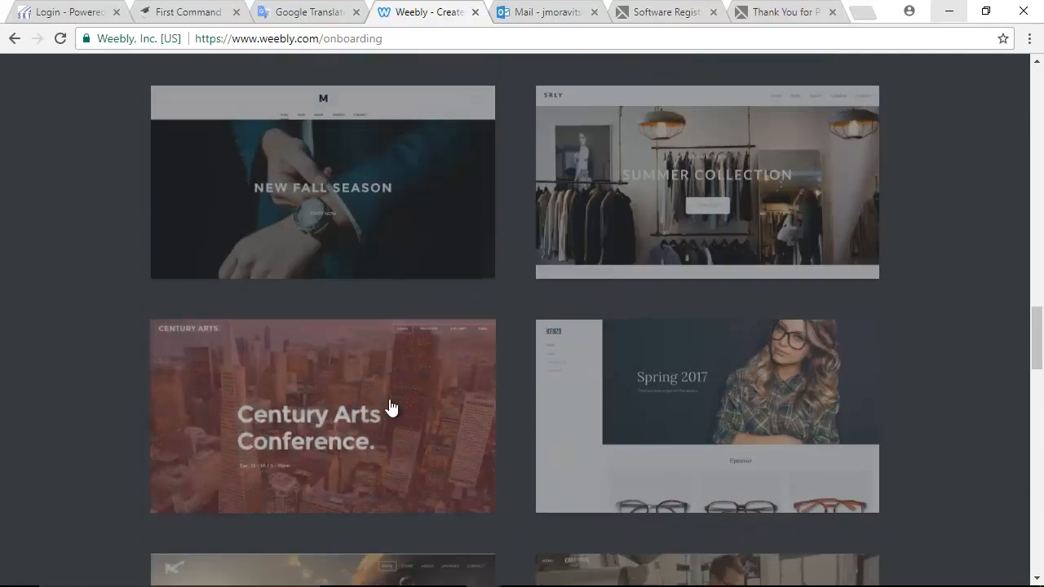
{"action": "scroll", "coordinate": [389, 407], "scroll_direction": "up", "scroll_amount": 3}
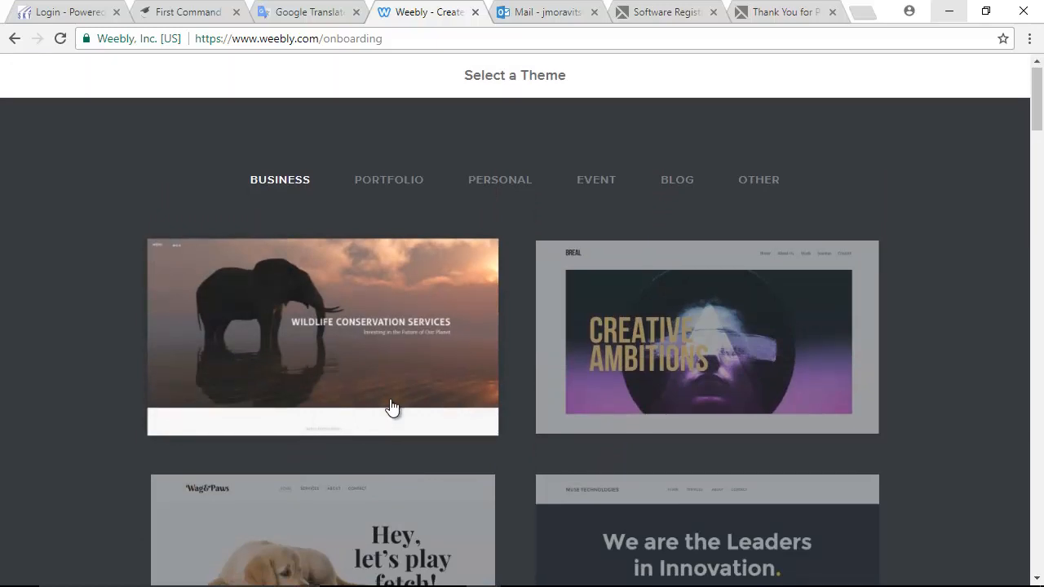
{"action": "scroll", "coordinate": [392, 406], "scroll_direction": "down", "scroll_amount": 15}
{"action": "scroll", "coordinate": [391, 406], "scroll_direction": "down", "scroll_amount": 5}
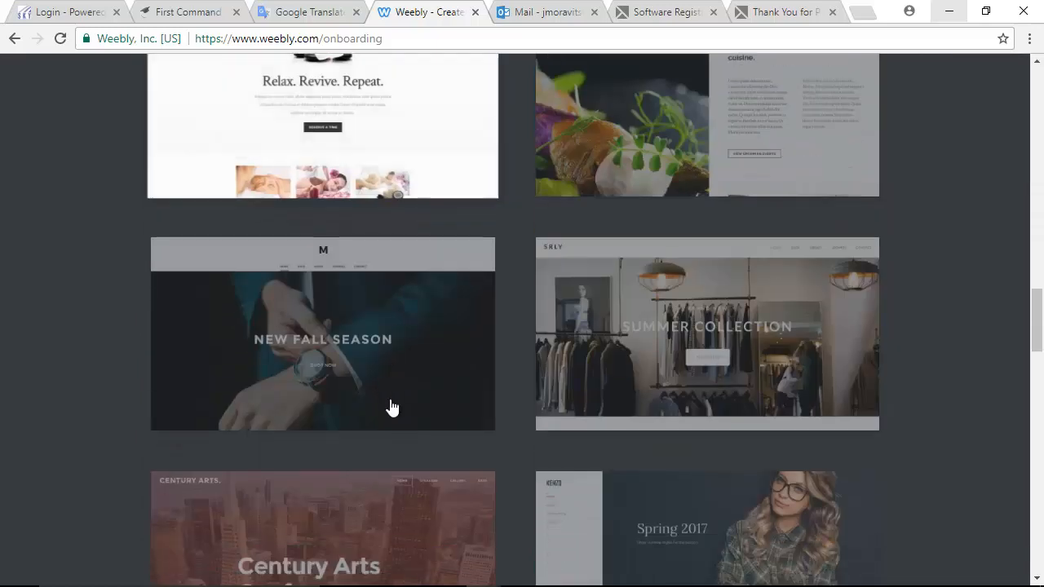
{"action": "scroll", "coordinate": [392, 408], "scroll_direction": "up", "scroll_amount": 3}
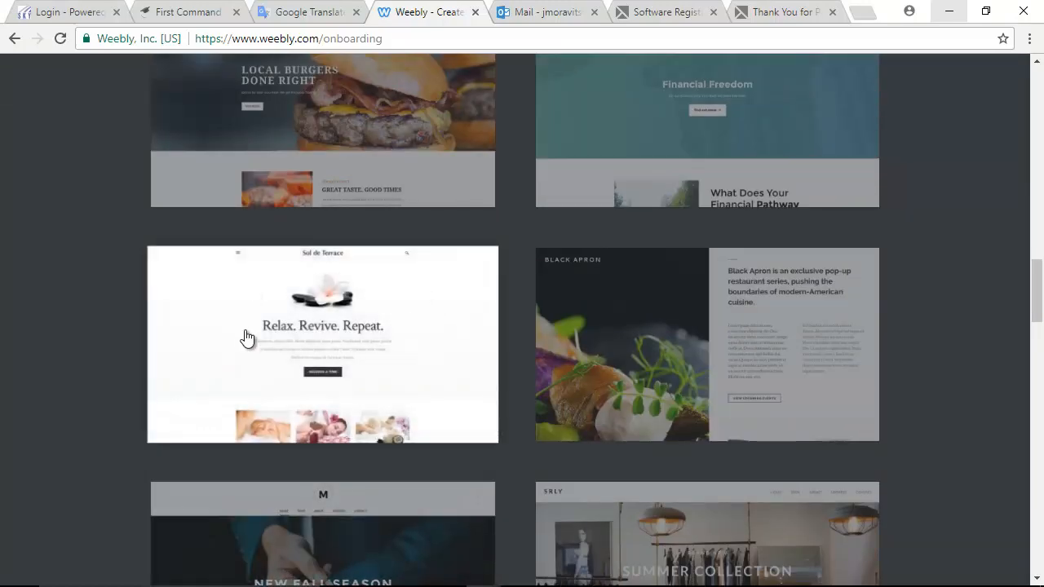
- Preview the Sol de Terrace theme, scroll through it, and start editing with it
{"action": "left_click", "coordinate": [419, 292]}
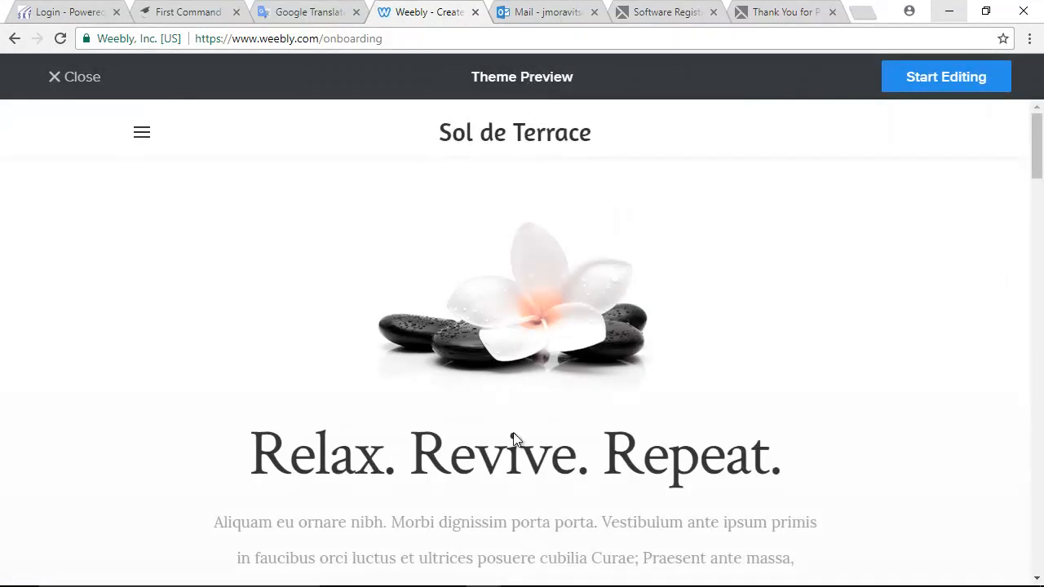
{"action": "scroll", "coordinate": [383, 385], "scroll_direction": "down", "scroll_amount": 4}
{"action": "scroll", "coordinate": [385, 384], "scroll_direction": "down", "scroll_amount": 3}
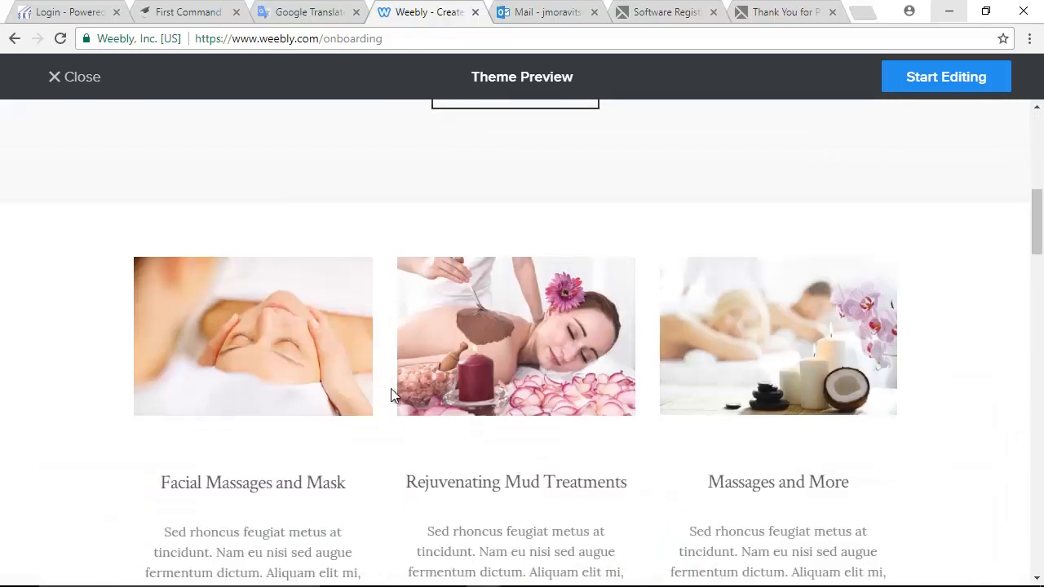
{"action": "scroll", "coordinate": [390, 407], "scroll_direction": "up", "scroll_amount": 7}
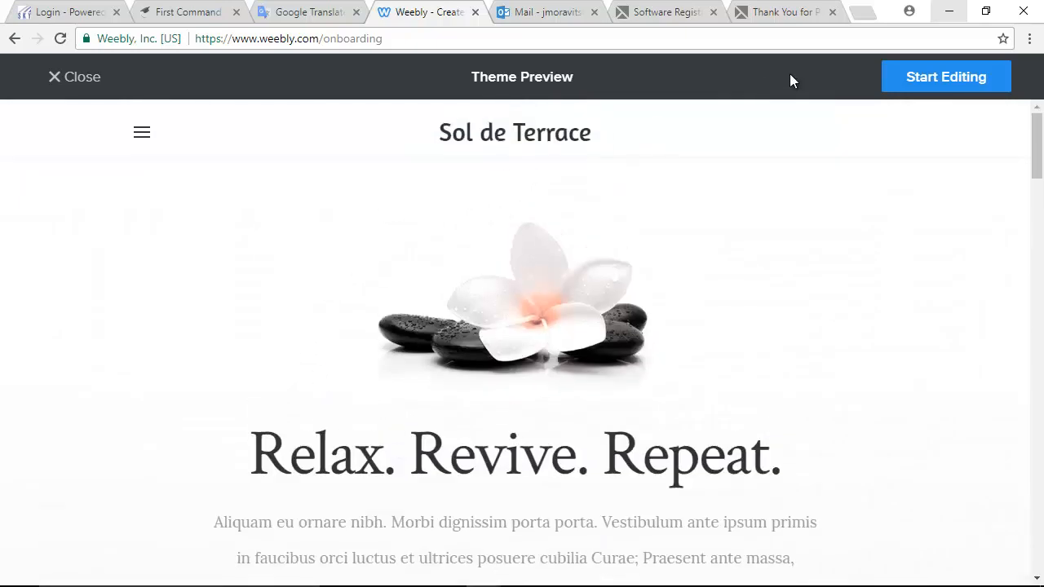
{"action": "left_click", "coordinate": [943, 80]}
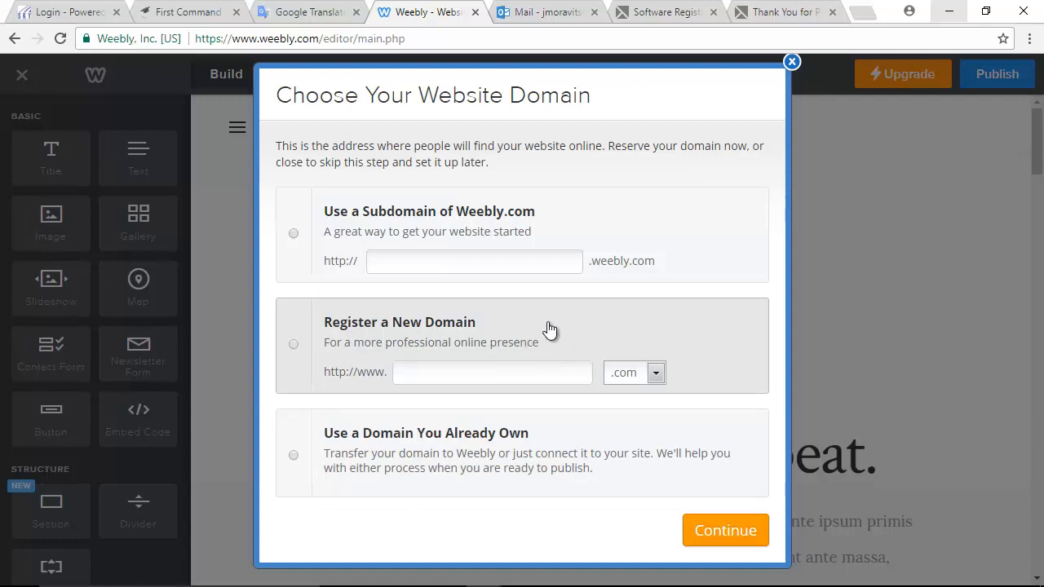
- Select Use a Subdomain of Weebly.com and focus its empty address field
{"action": "left_click", "coordinate": [292, 236]}
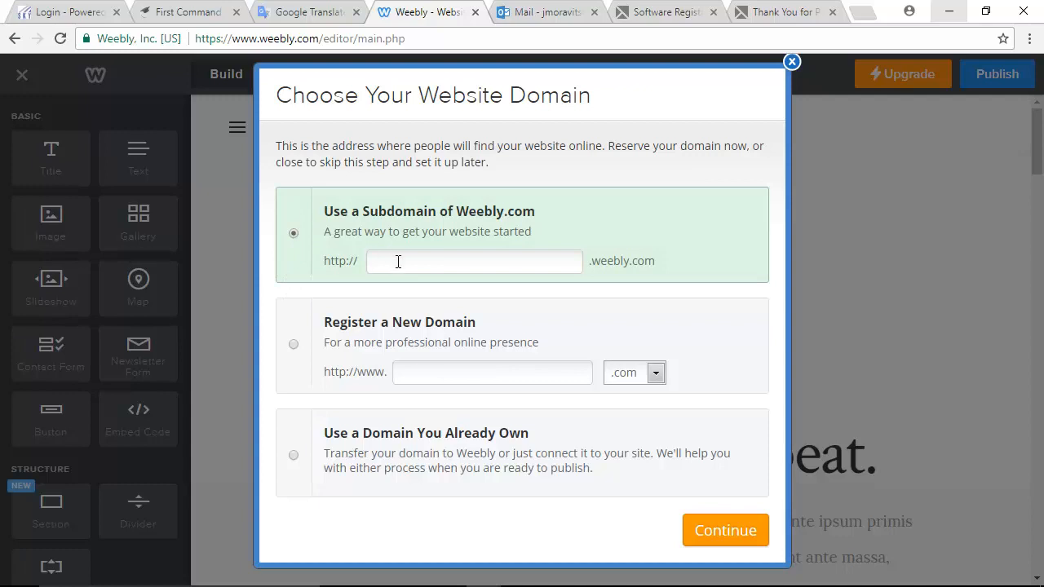
{"action": "left_click", "coordinate": [398, 261]}
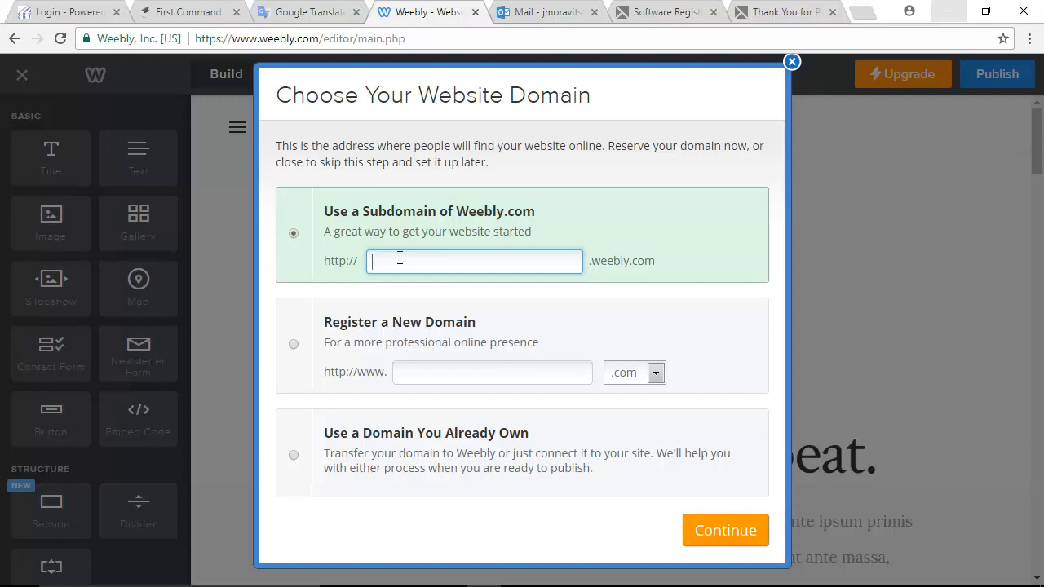
- Enter a subdomain starting with fall2017, lengthening it after plain fall2017 was taken
{"action": "type", "text": "fall"}
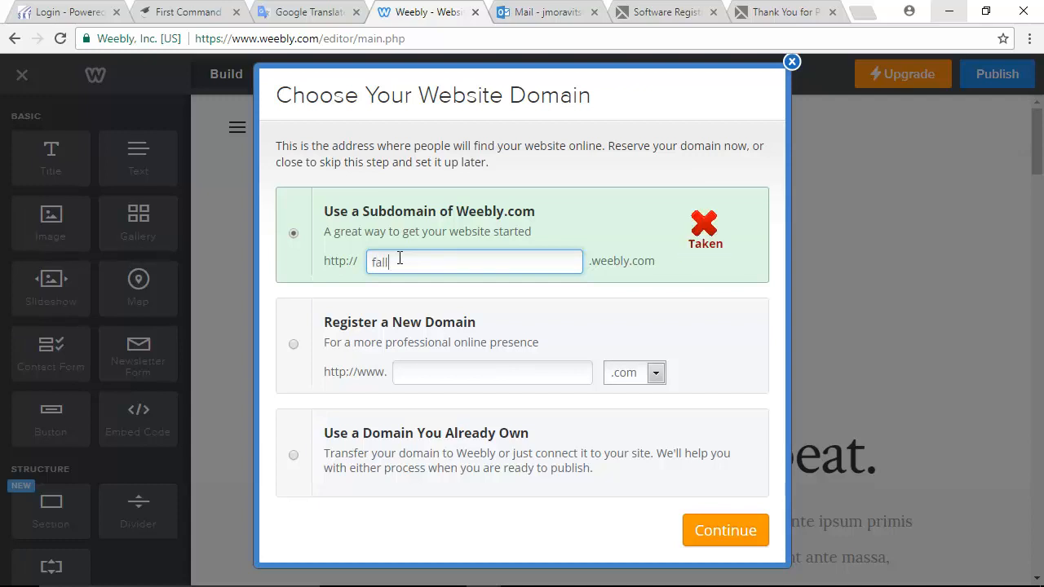
{"action": "type", "text": "2017"}
{"action": "type", "text": "d"}
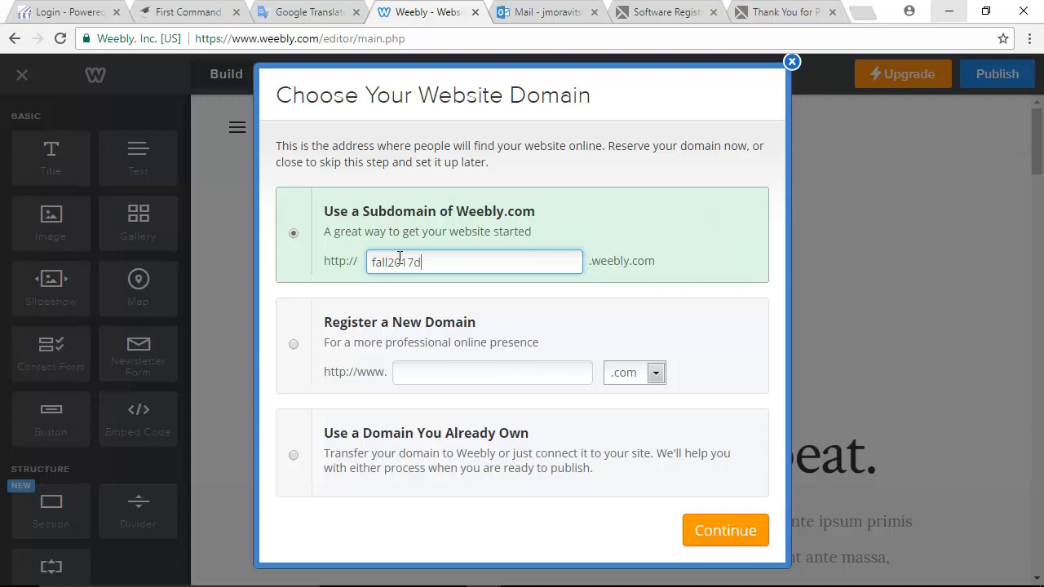
{"action": "type", "text": "p"}
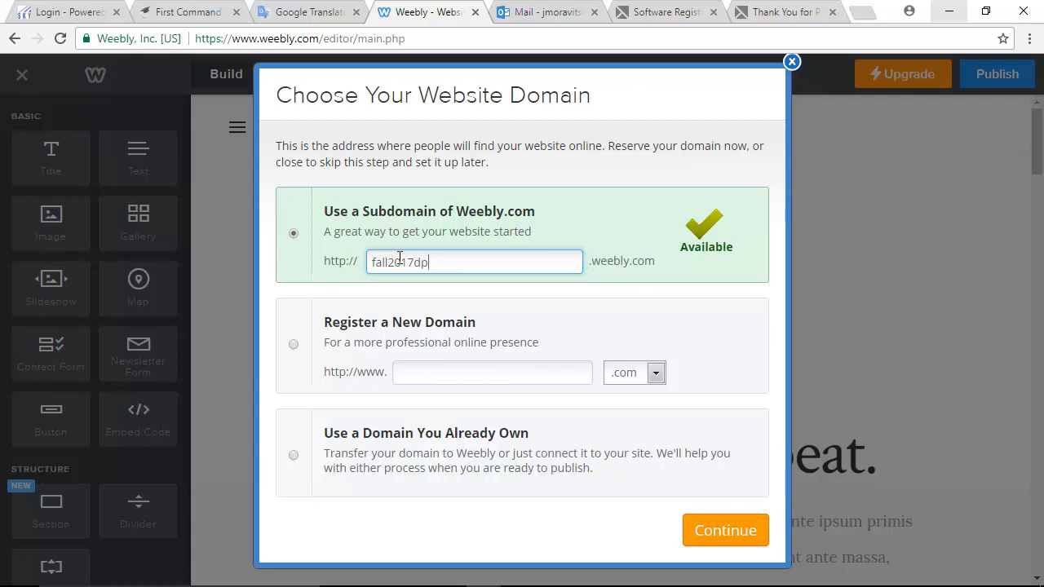
{"action": "type", "text": "janit"}
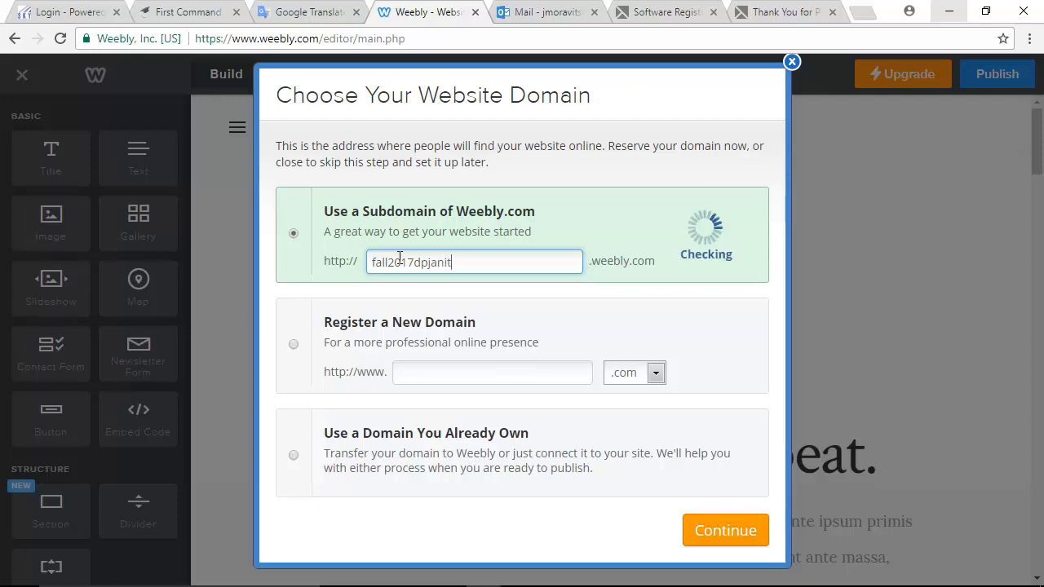
{"action": "type", "text": "am"}
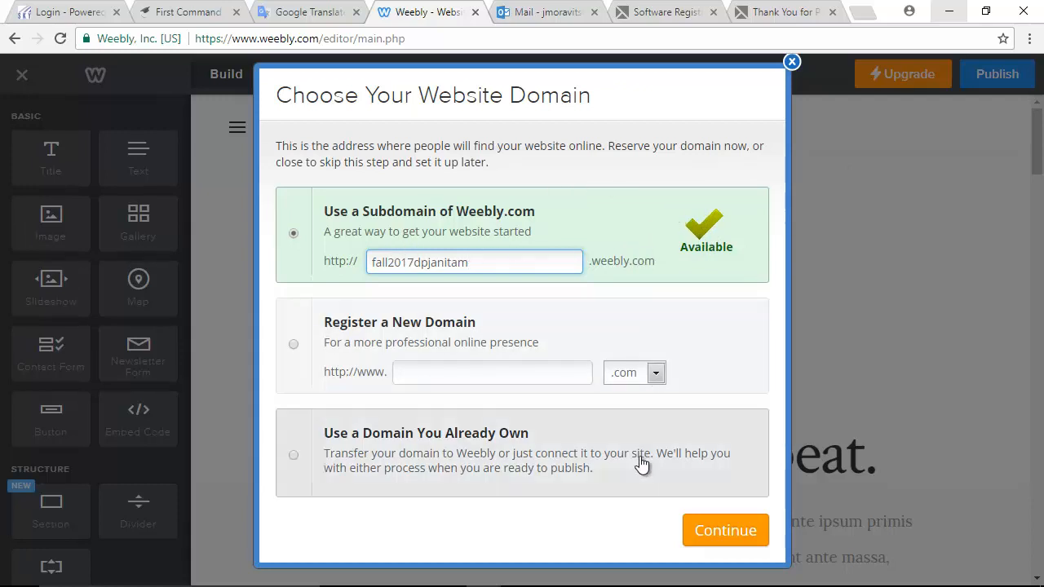
- Confirm the subdomain, then dismiss the drag-and-drop tip and the Get Started guide
{"action": "left_click", "coordinate": [724, 531]}
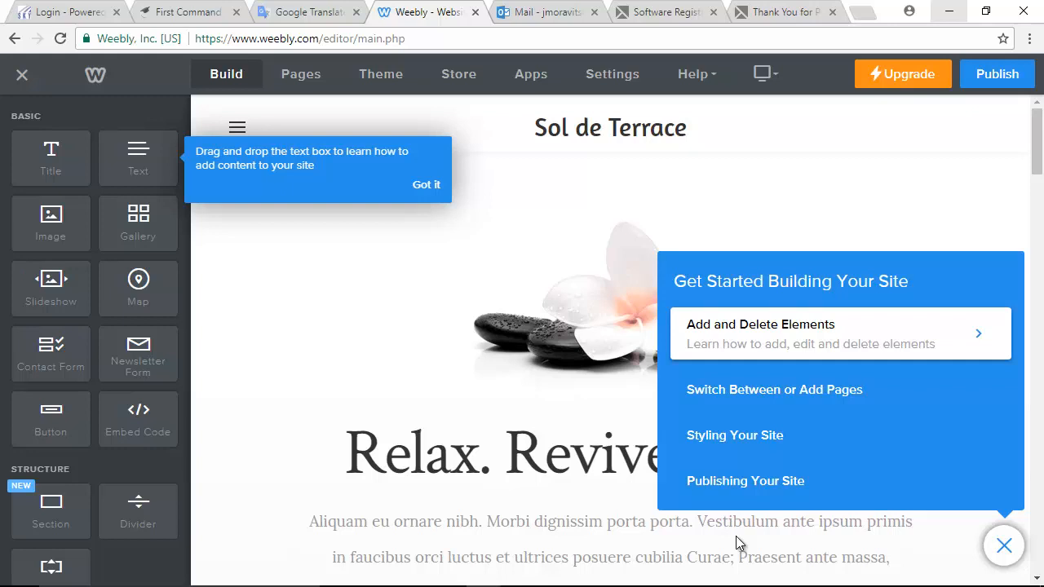
{"action": "mouse_move", "coordinate": [830, 571]}
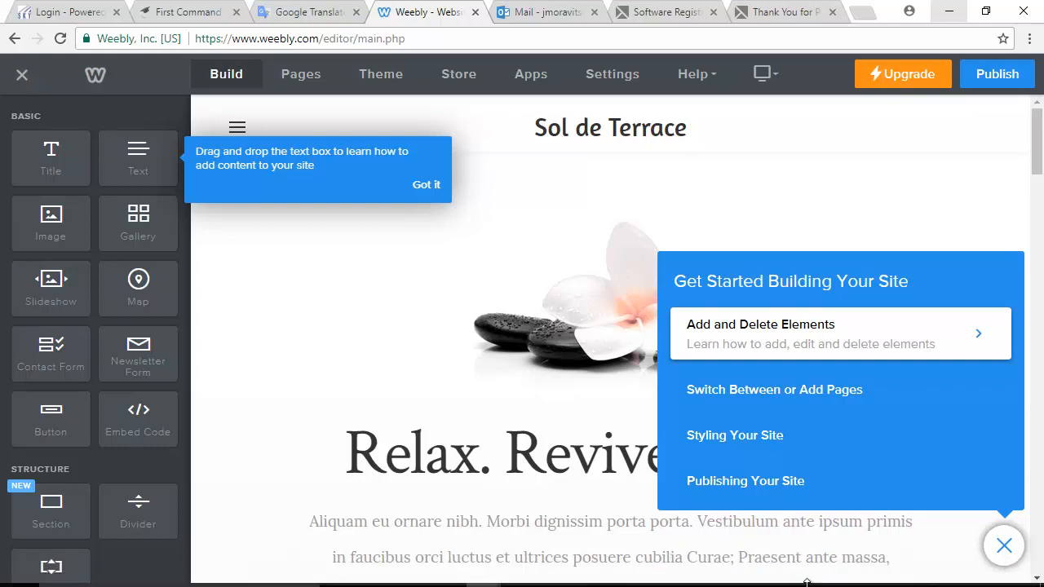
{"action": "left_click", "coordinate": [831, 572]}
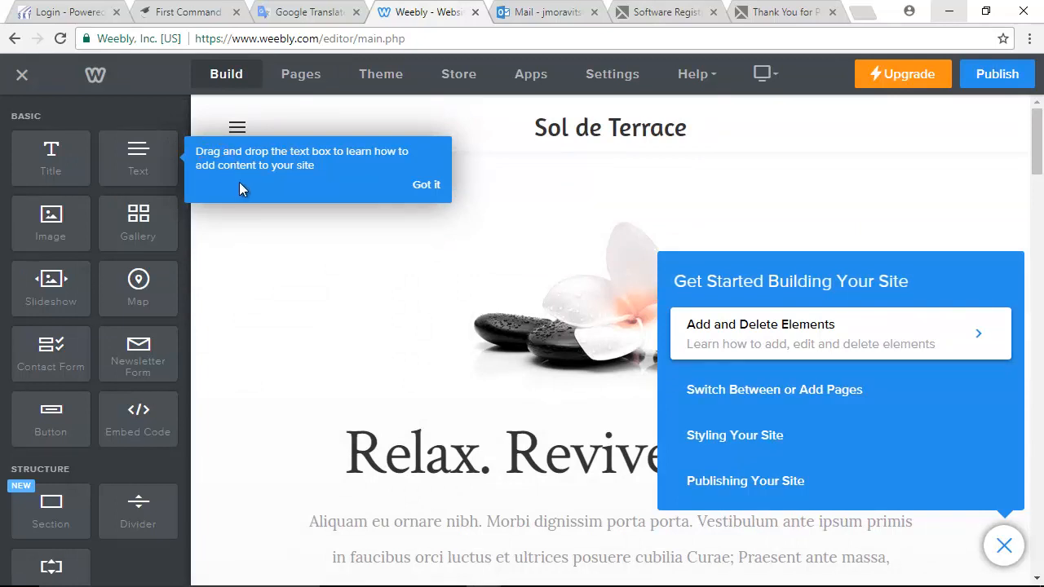
{"action": "left_click", "coordinate": [429, 186]}
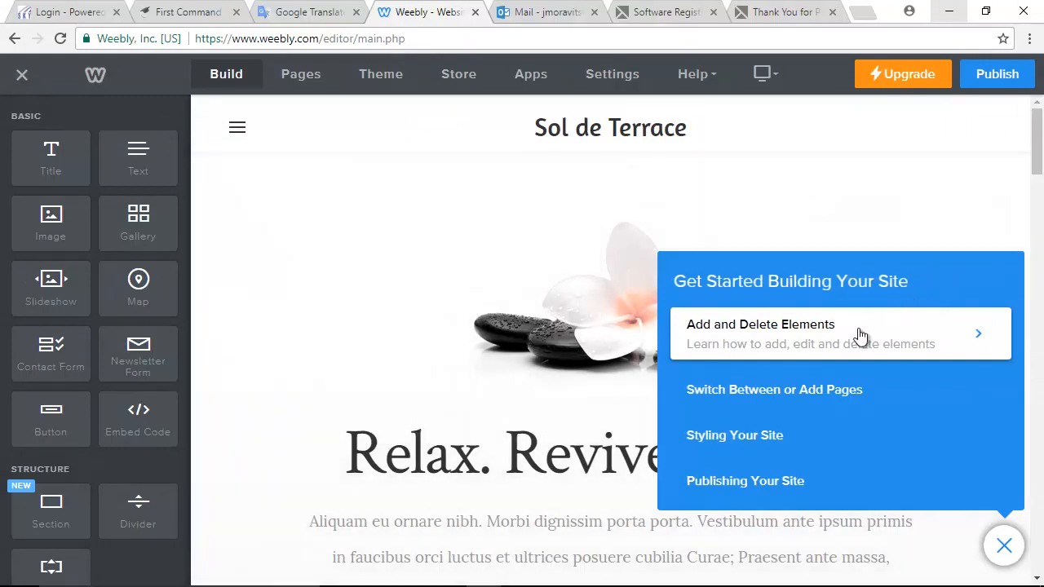
{"action": "left_click", "coordinate": [1004, 553]}
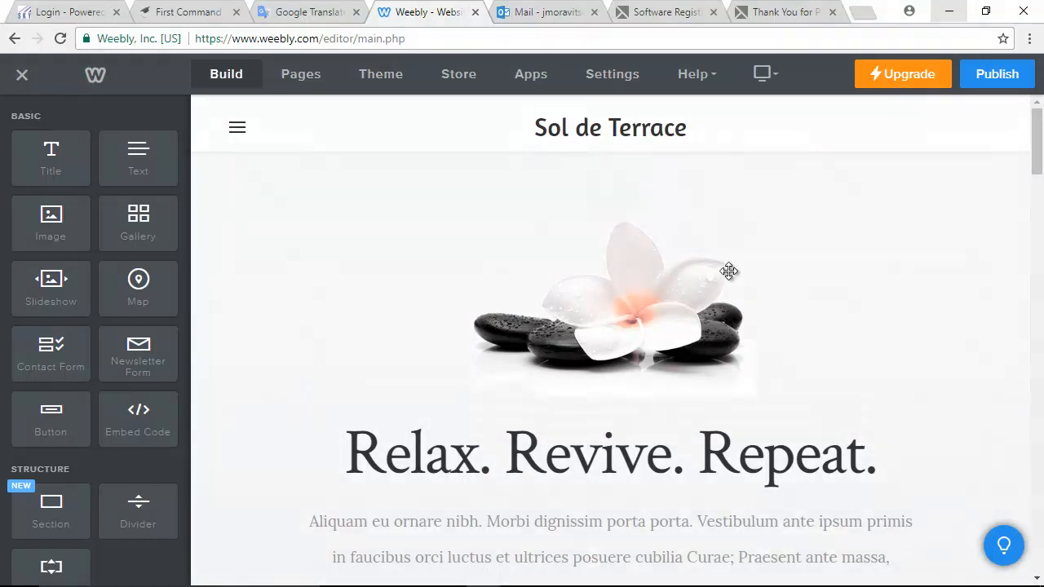
- Replace the 'Sol de Terrace' header title with the owner's name, then 'Digital Portfolio' on a second line
{"action": "scroll", "coordinate": [722, 337], "scroll_direction": "down", "scroll_amount": 3}
{"action": "scroll", "coordinate": [721, 337], "scroll_direction": "up", "scroll_amount": 3}
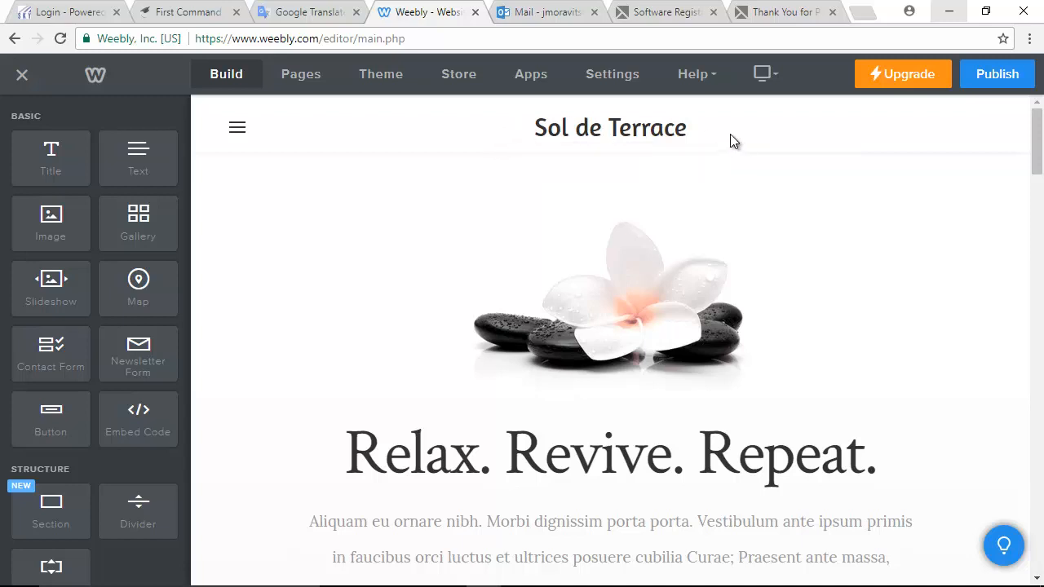
{"action": "left_click", "coordinate": [685, 130]}
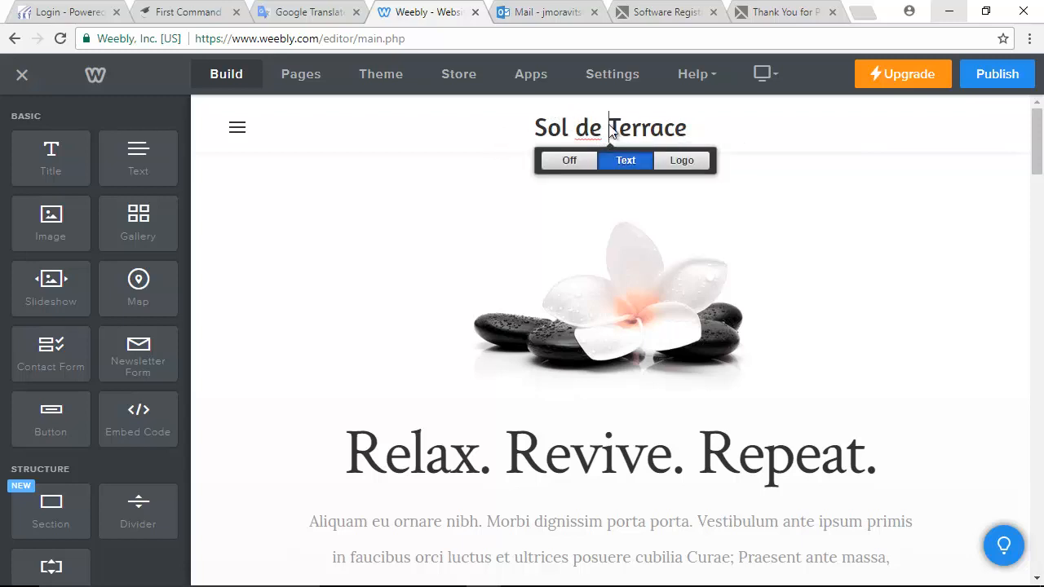
{"action": "double_click", "coordinate": [684, 128]}
{"action": "left_click_drag", "start_coordinate": [587, 128], "coordinate": [527, 139]}
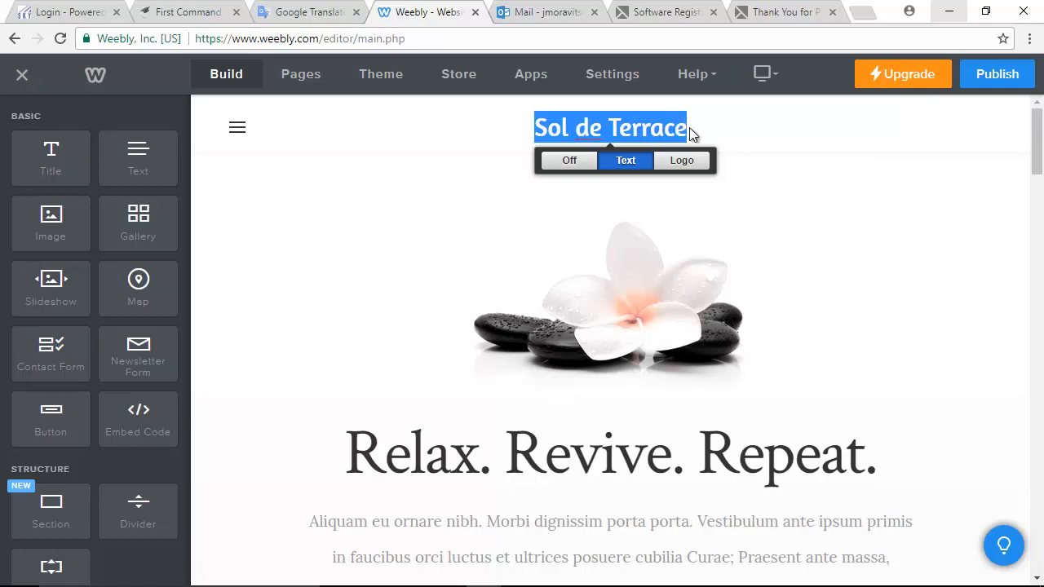
{"action": "left_click_drag", "start_coordinate": [689, 128], "coordinate": [488, 157]}
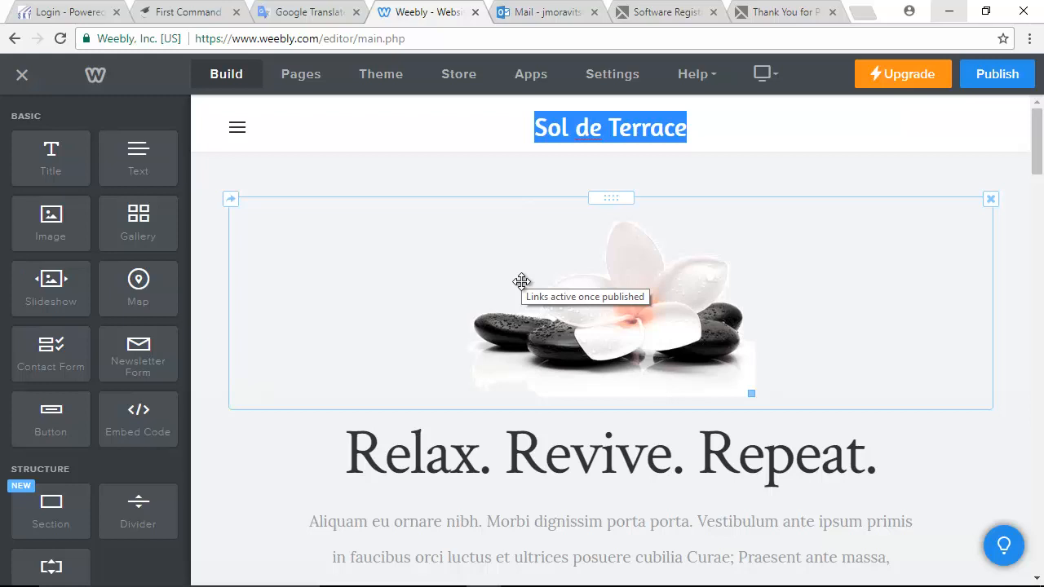
{"action": "type", "text": "Jani"}
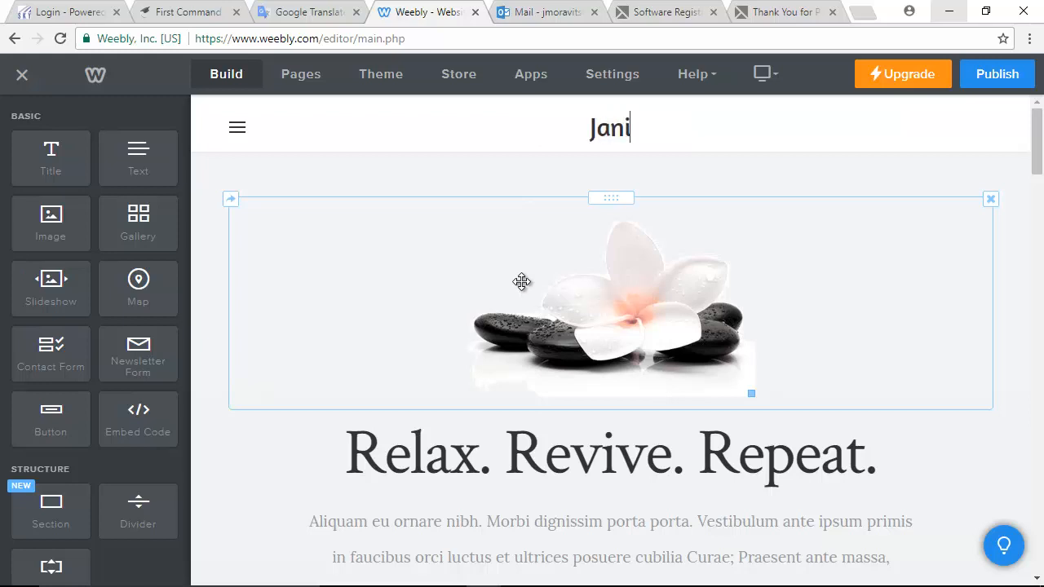
{"action": "type", "text": "ta M"}
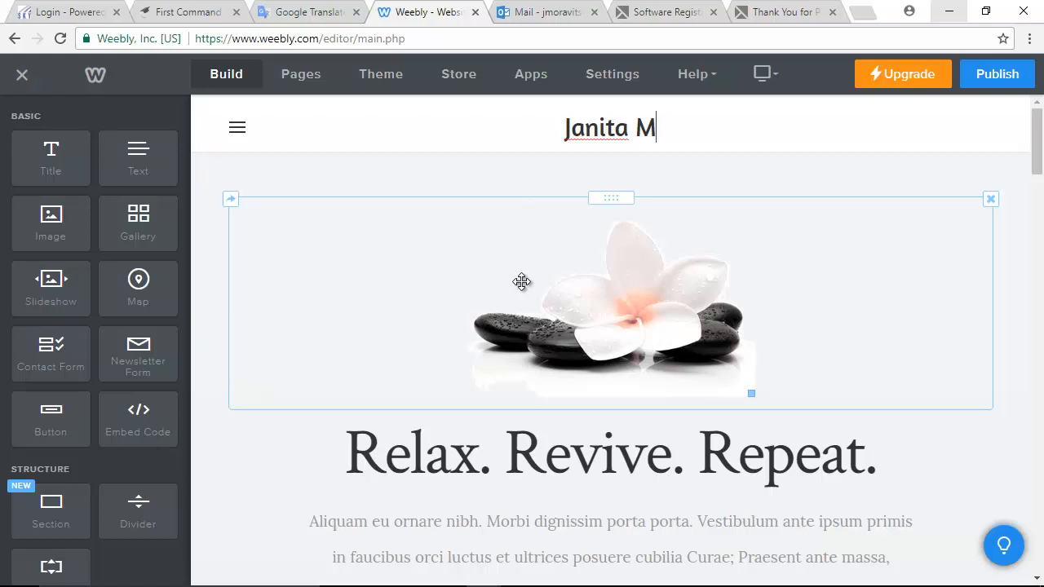
{"action": "key", "text": "Return"}
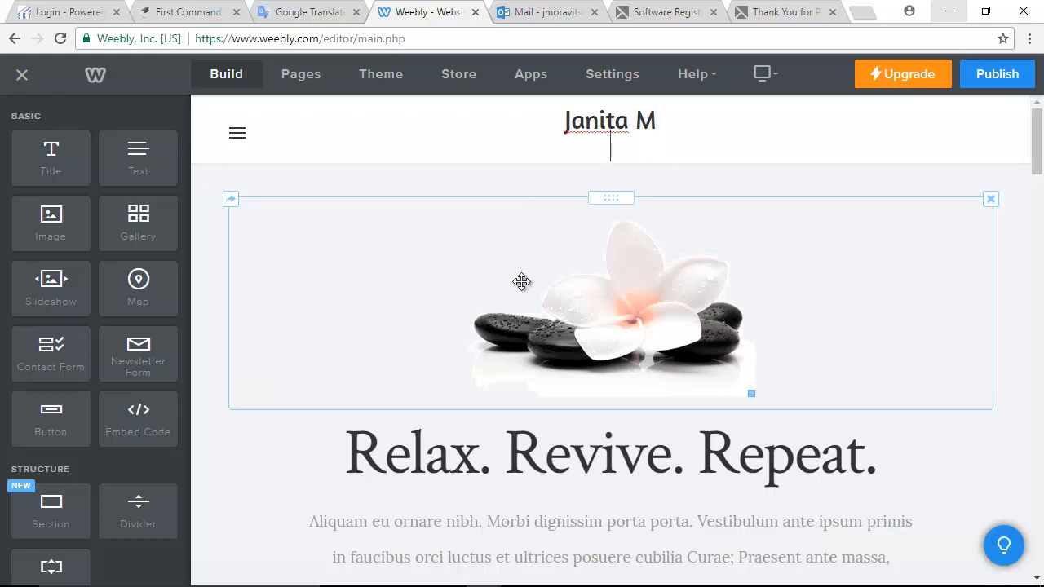
{"action": "type", "text": "Digital Portfo"}
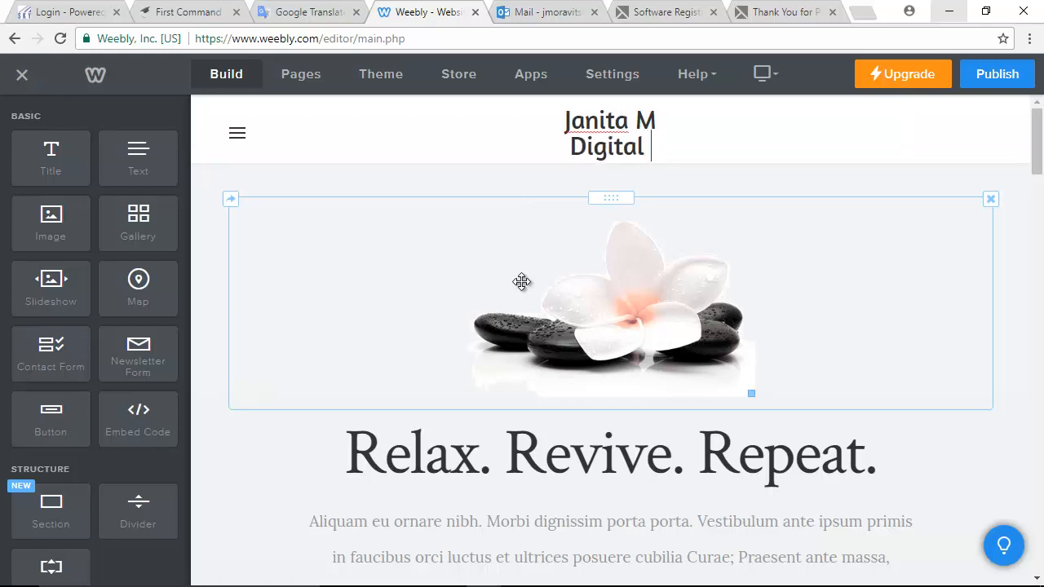
{"action": "type", "text": "lio"}
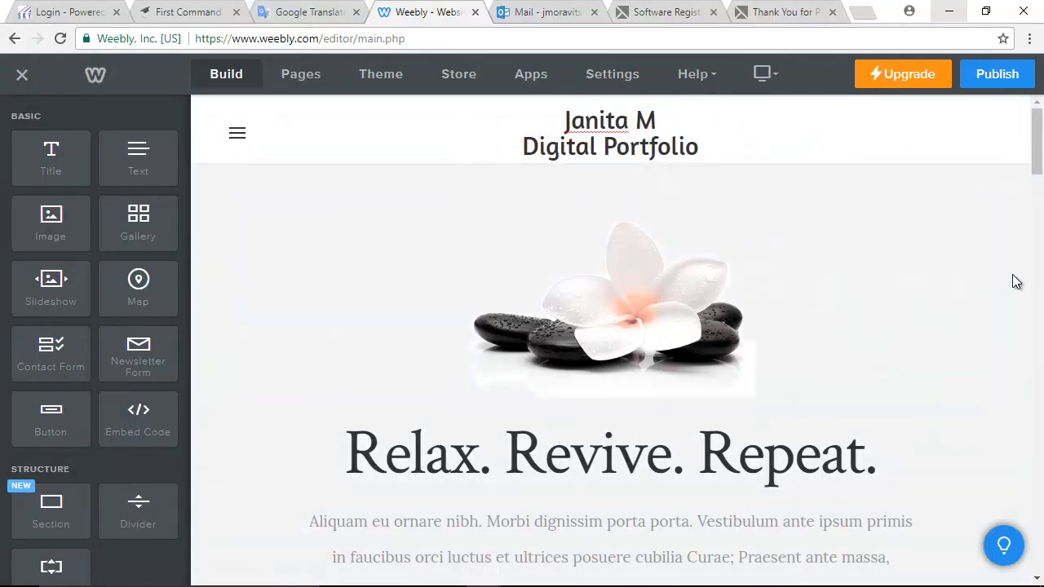
{"action": "scroll", "coordinate": [1012, 274], "scroll_direction": "down", "scroll_amount": 5}
{"action": "scroll", "coordinate": [809, 170], "scroll_direction": "up", "scroll_amount": 6}
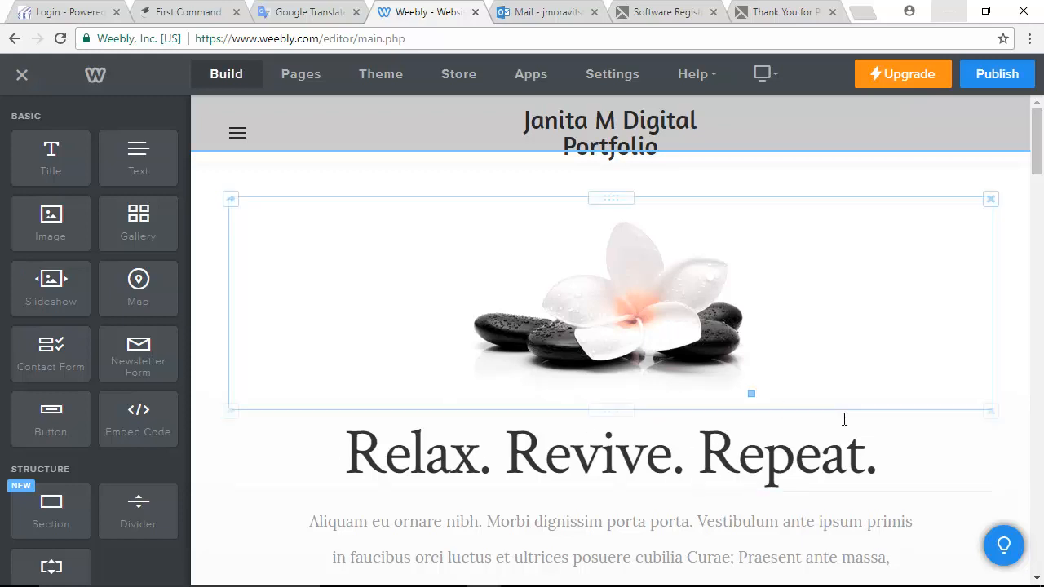
- Replace the 'Relax. Revive. Repeat.' heading text with 'Fall 2017 Interpersonal Relationships'
{"action": "left_click_drag", "start_coordinate": [881, 462], "coordinate": [328, 458]}
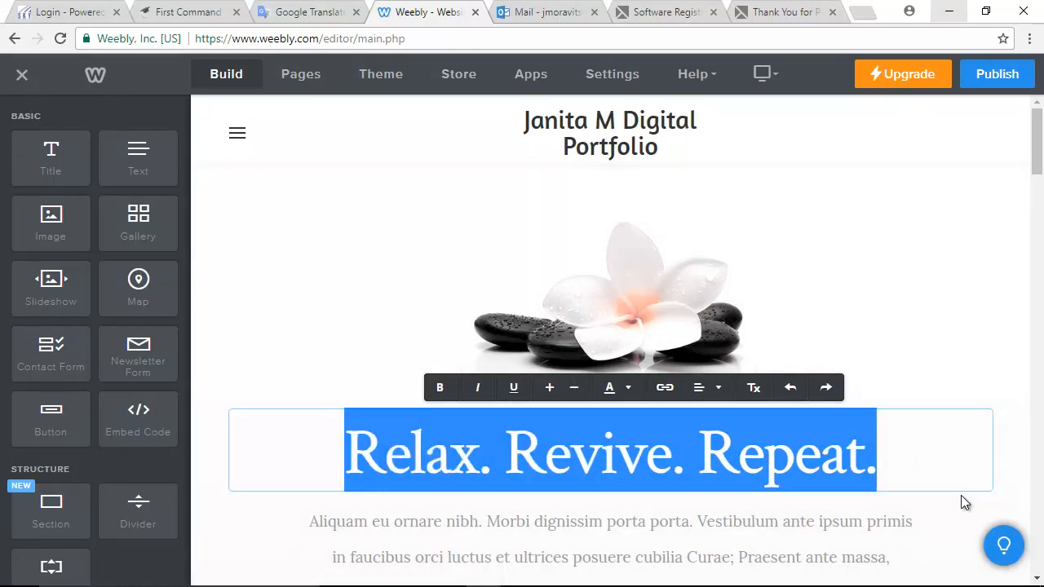
{"action": "type", "text": "Fall"}
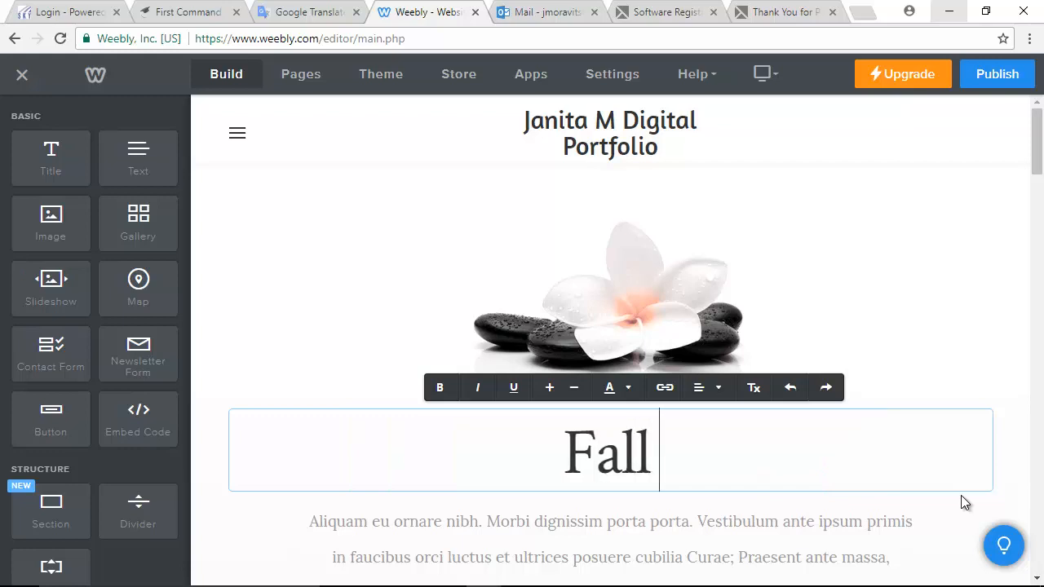
{"action": "type", "text": " 2017"}
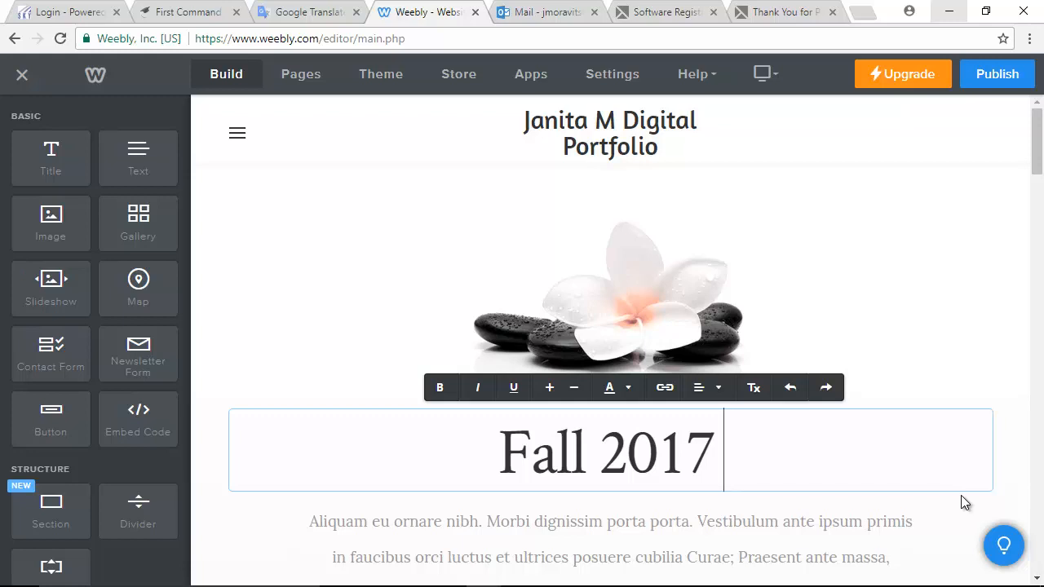
{"action": "type", "text": " Interp"}
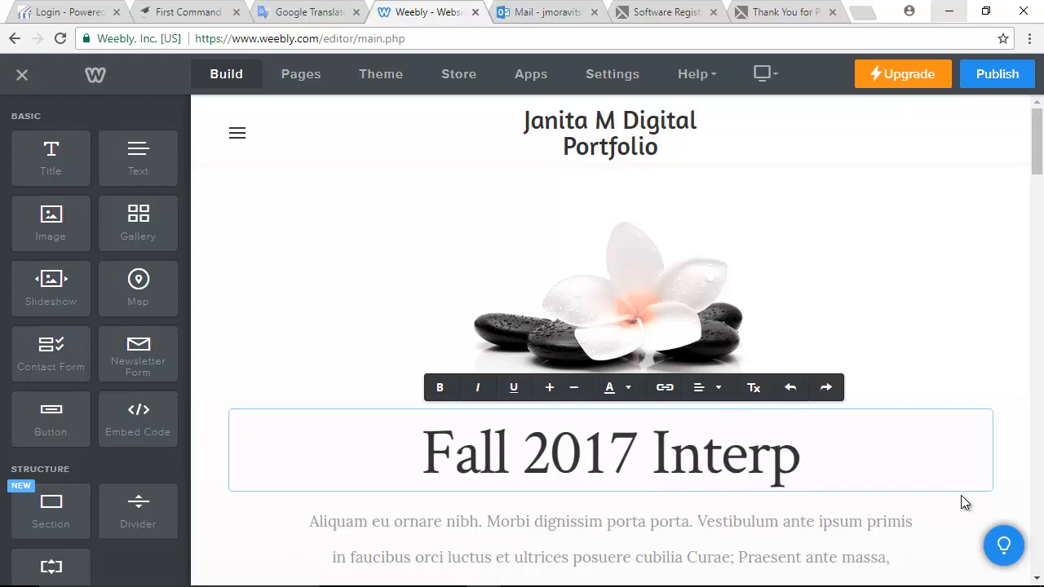
{"action": "type", "text": "ersonal "}
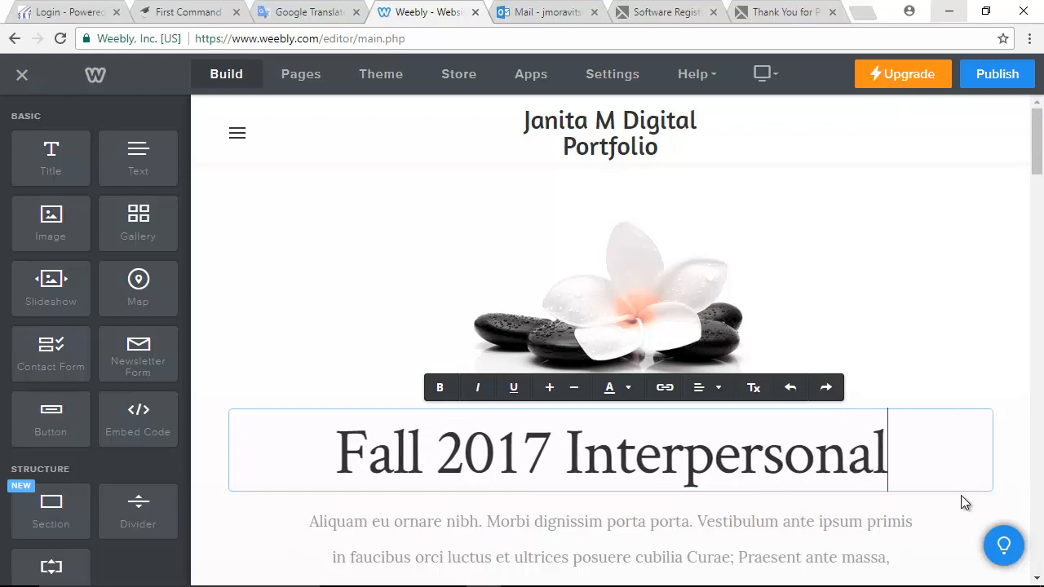
{"action": "type", "text": "Relatio"}
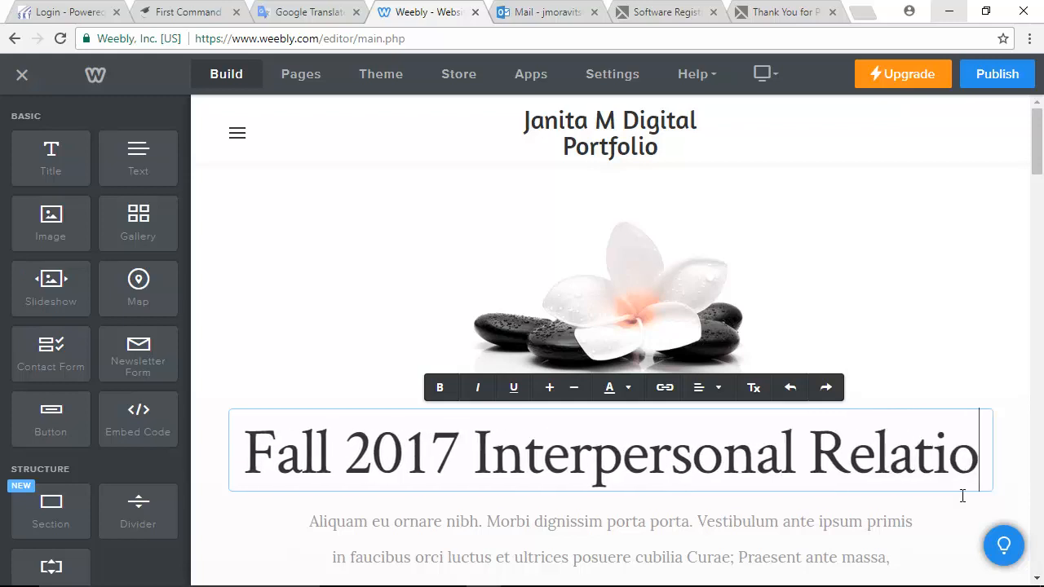
{"action": "type", "text": "nships"}
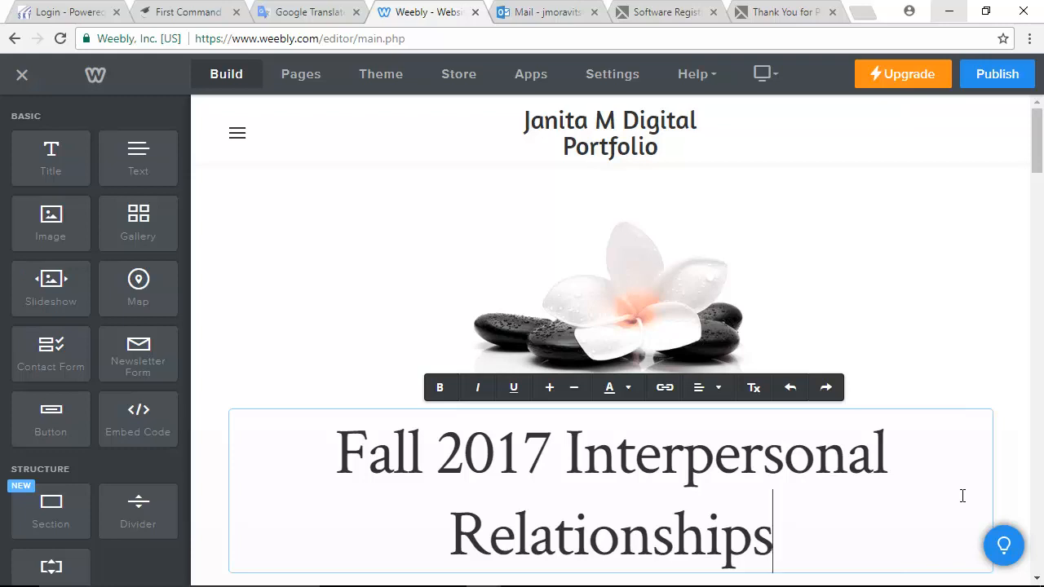
{"action": "left_click", "coordinate": [1012, 396]}
{"action": "scroll", "coordinate": [915, 503], "scroll_direction": "down", "scroll_amount": 3}
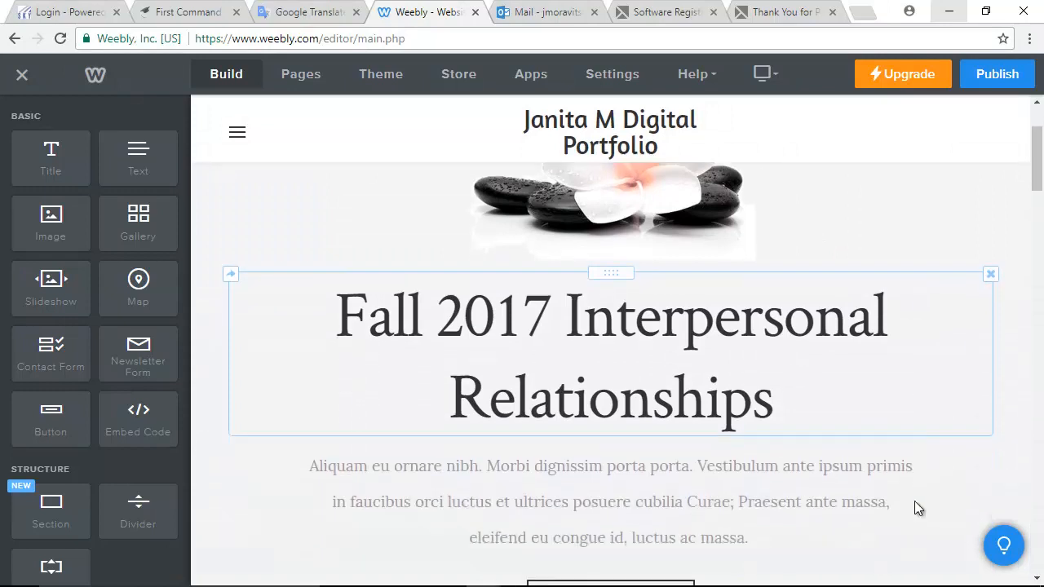
{"action": "scroll", "coordinate": [992, 386], "scroll_direction": "up", "scroll_amount": 2}
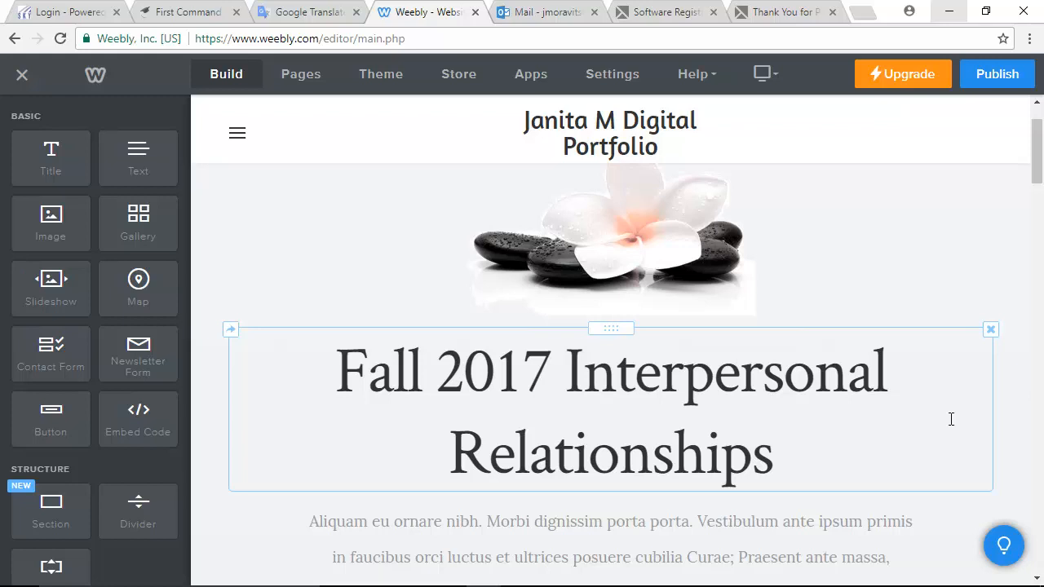
{"action": "scroll", "coordinate": [960, 396], "scroll_direction": "down", "scroll_amount": 6}
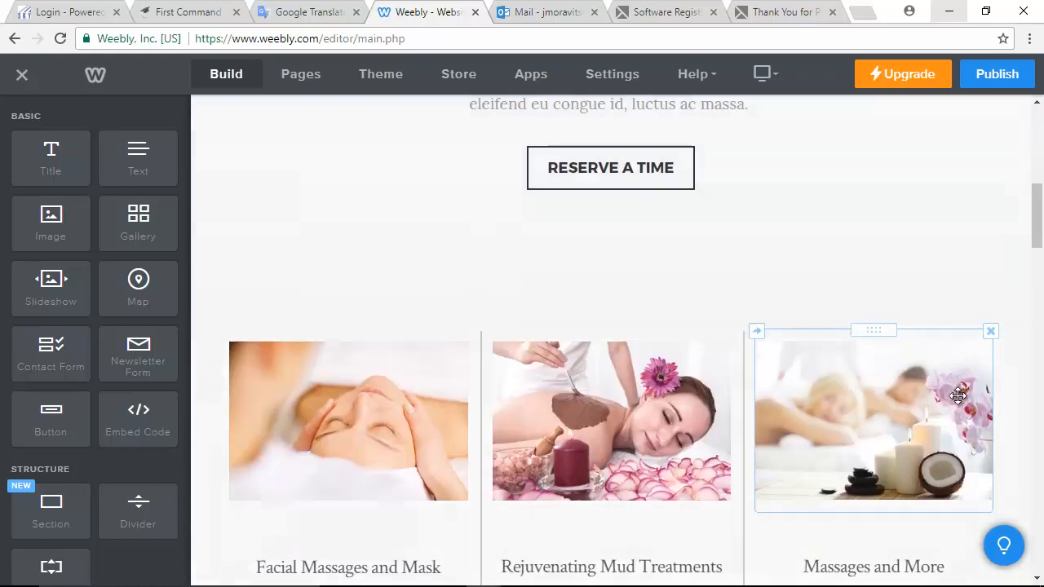
{"action": "scroll", "coordinate": [960, 396], "scroll_direction": "up", "scroll_amount": 5}
{"action": "scroll", "coordinate": [959, 398], "scroll_direction": "up", "scroll_amount": 2}
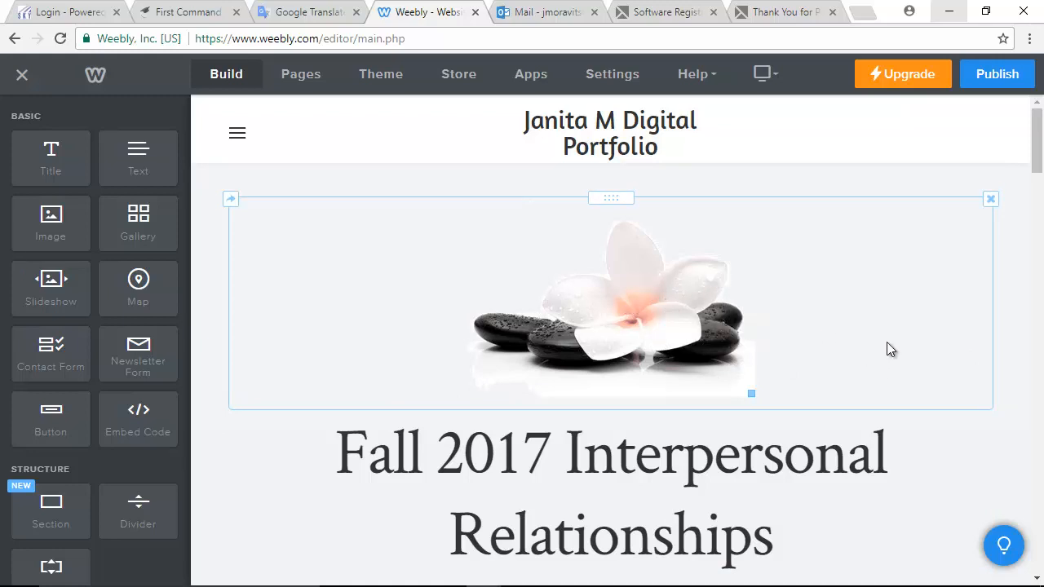
- Replace the flower image with pink butterflies.png, found by searching 'butterflies' on the easystore (E:) drive
{"action": "left_click", "coordinate": [881, 294]}
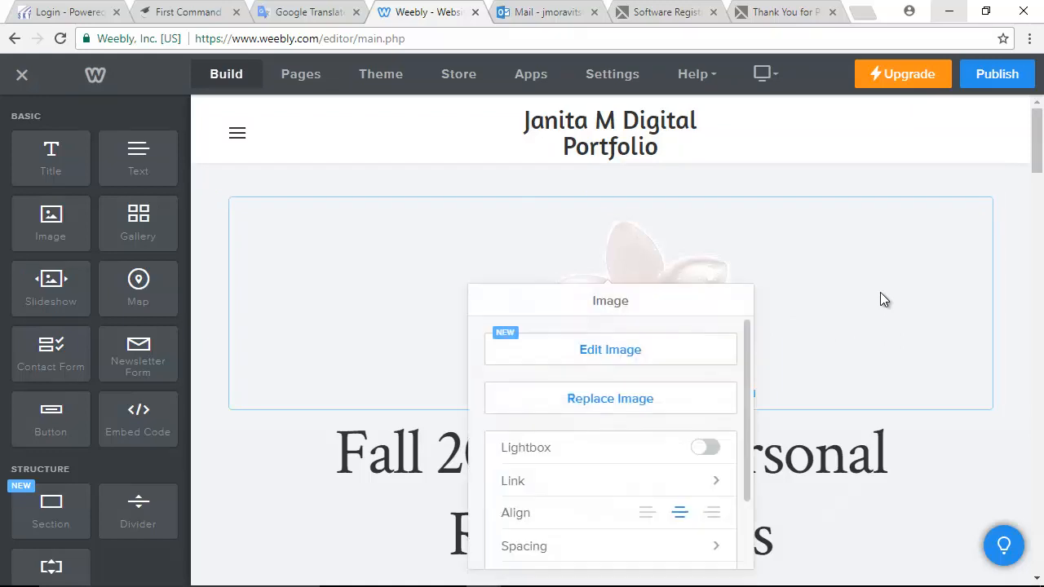
{"action": "left_click", "coordinate": [1001, 435]}
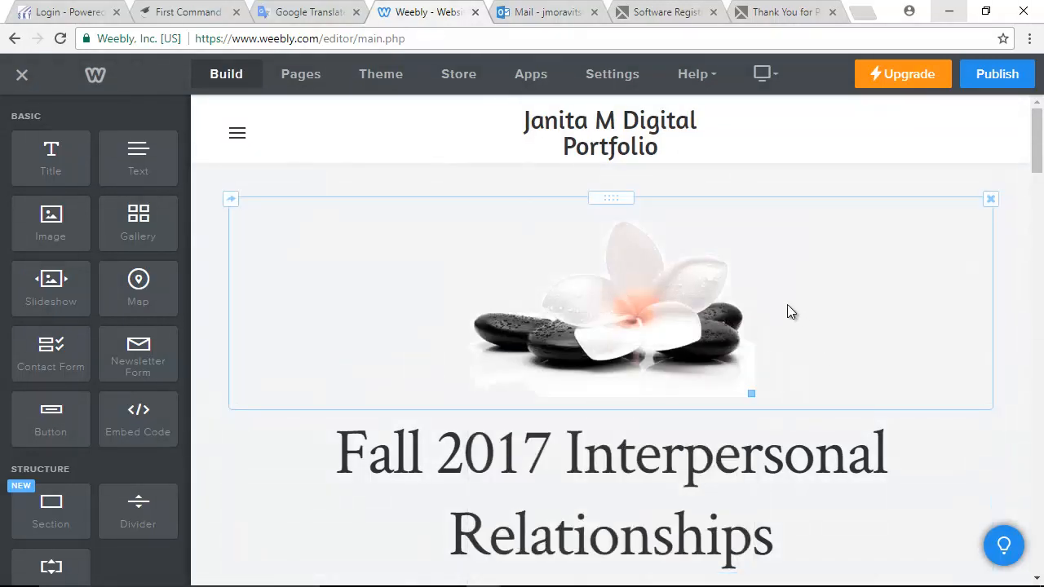
{"action": "left_click", "coordinate": [827, 286]}
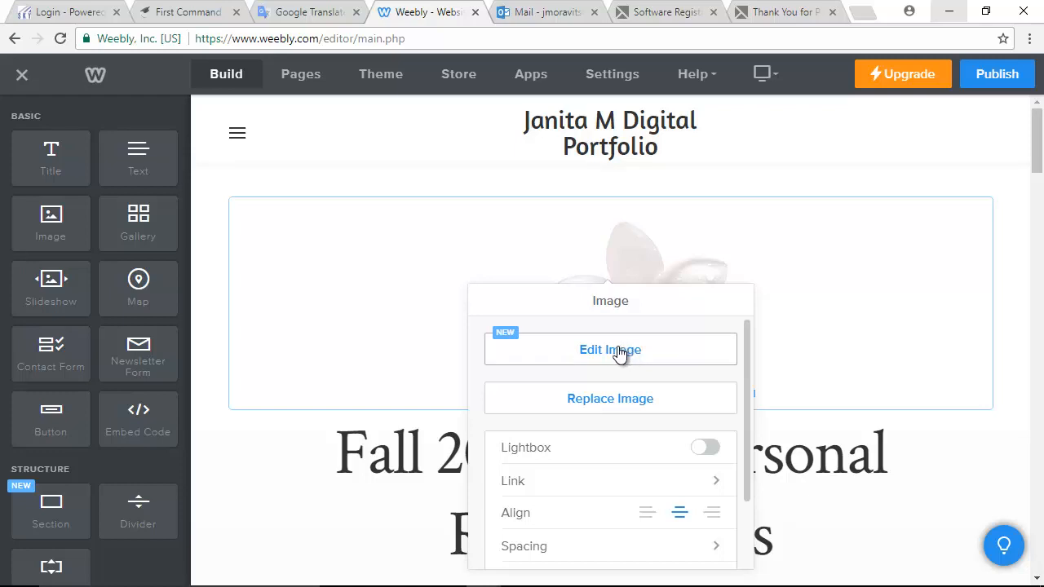
{"action": "left_click", "coordinate": [601, 406]}
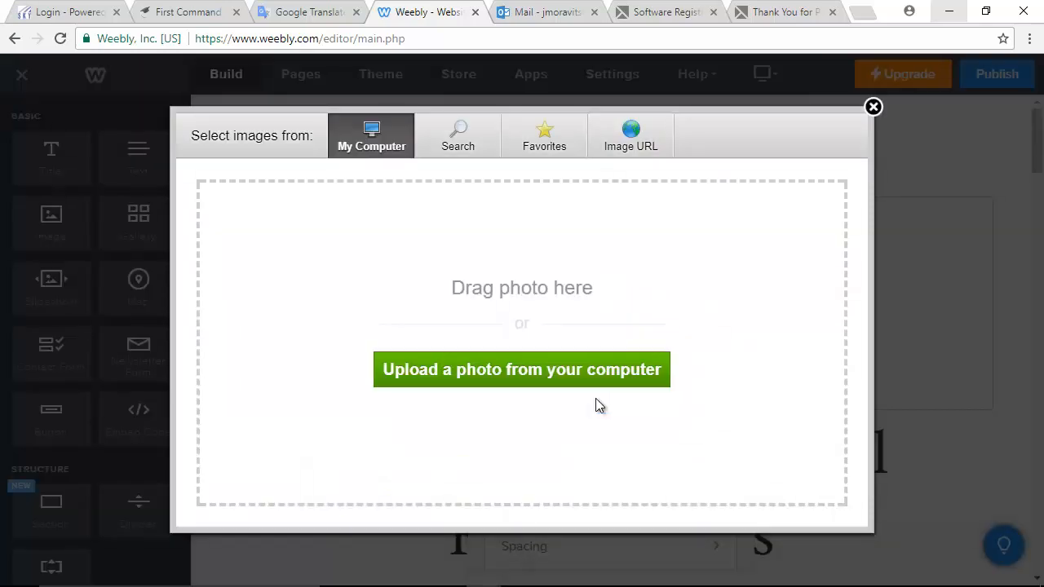
{"action": "left_click", "coordinate": [502, 380]}
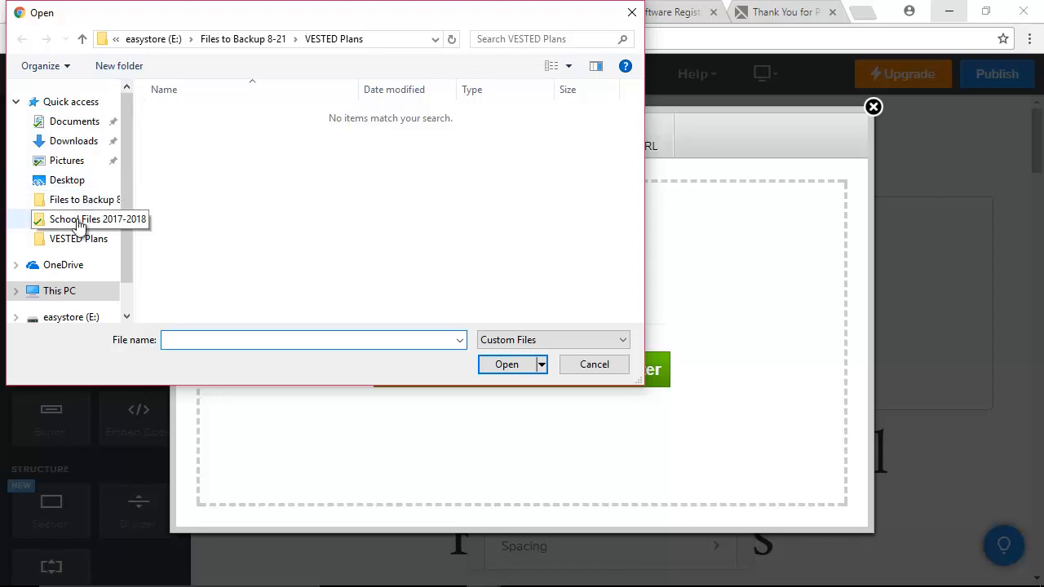
{"action": "left_click", "coordinate": [72, 317]}
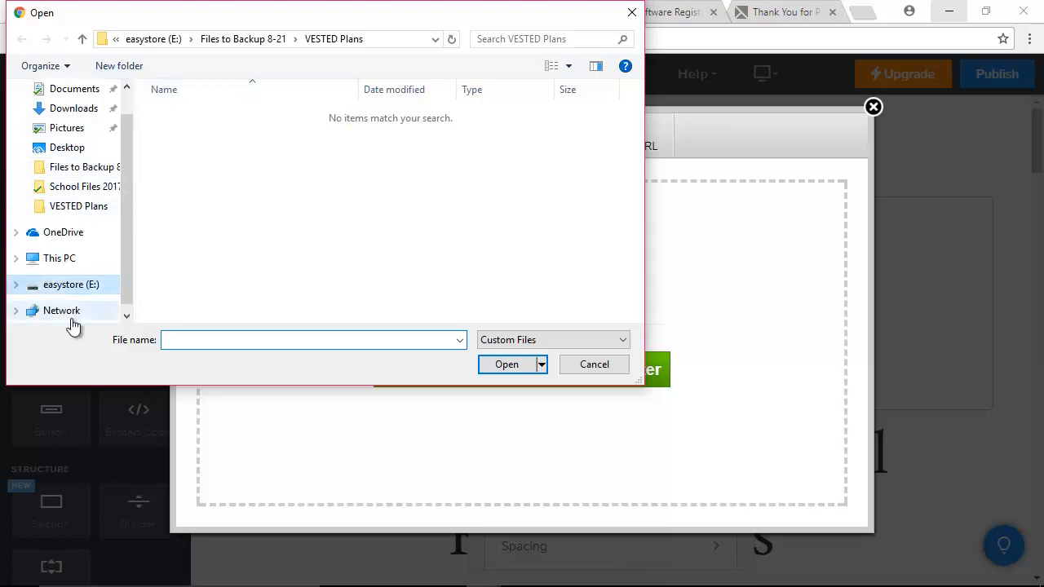
{"action": "left_click", "coordinate": [582, 39]}
{"action": "type", "text": "bu"}
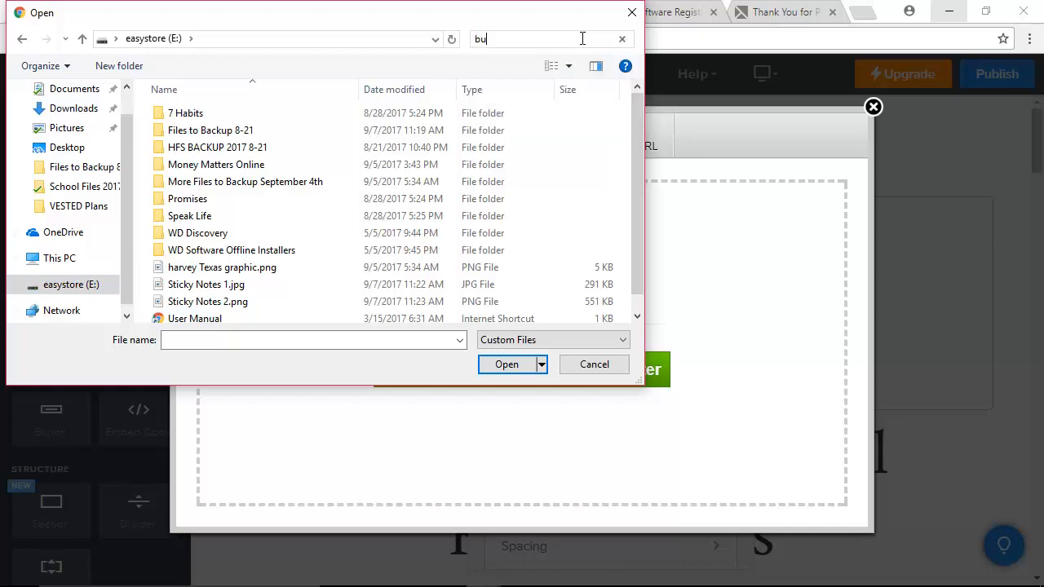
{"action": "type", "text": "tterfli"}
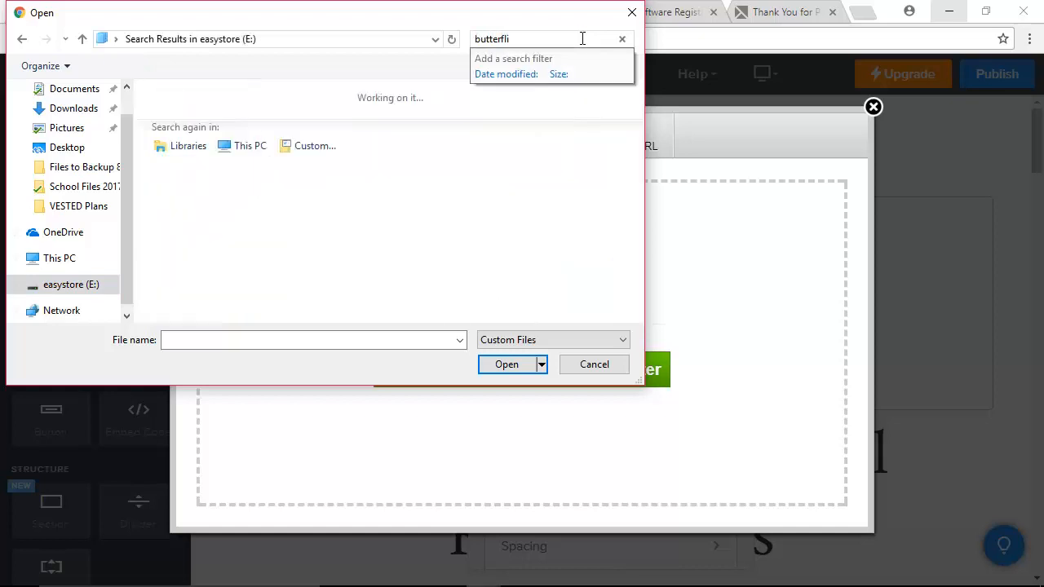
{"action": "type", "text": "es"}
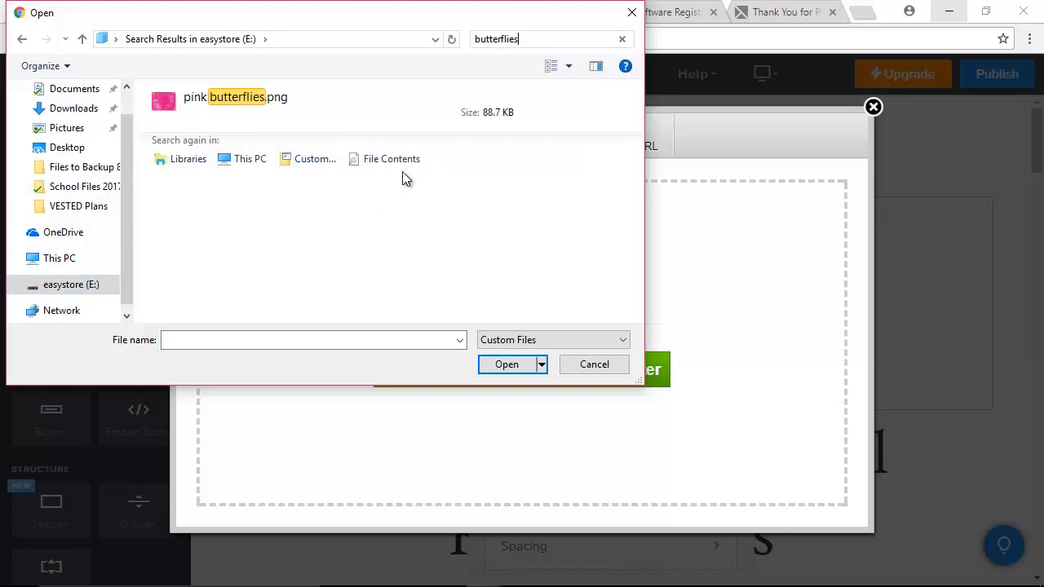
{"action": "left_click", "coordinate": [167, 108]}
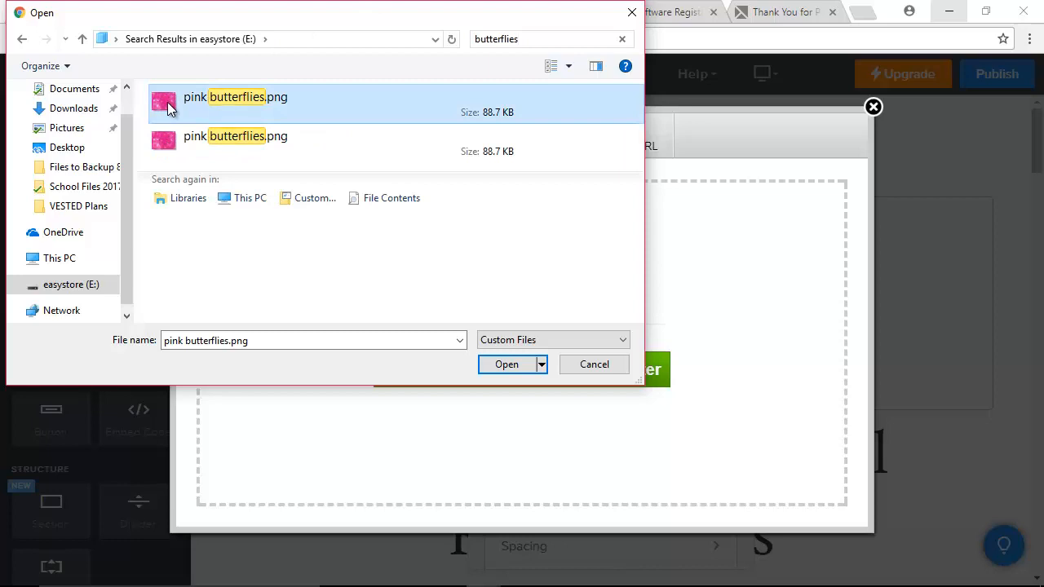
{"action": "left_click", "coordinate": [322, 102]}
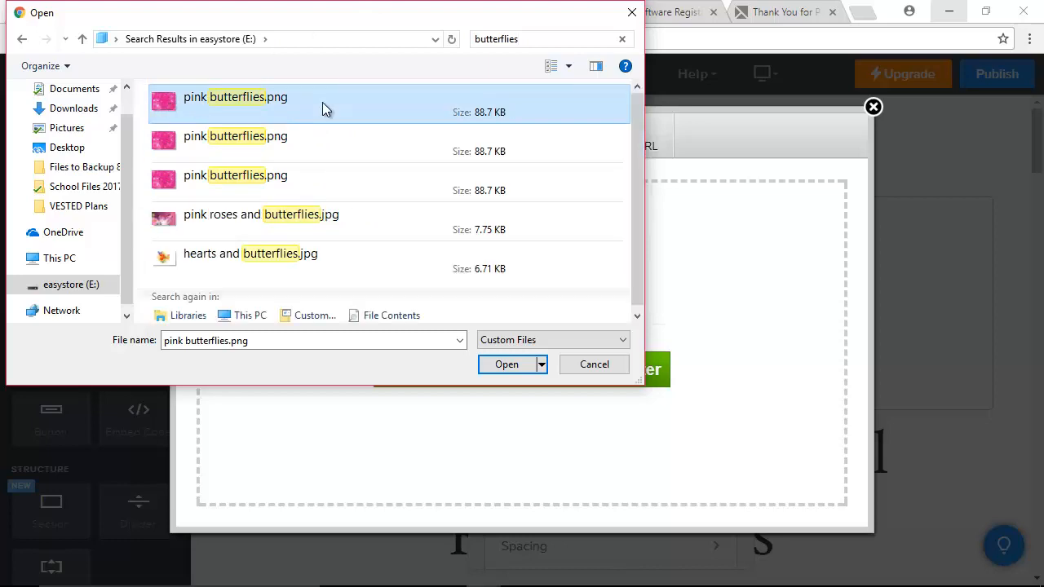
{"action": "left_click", "coordinate": [506, 371]}
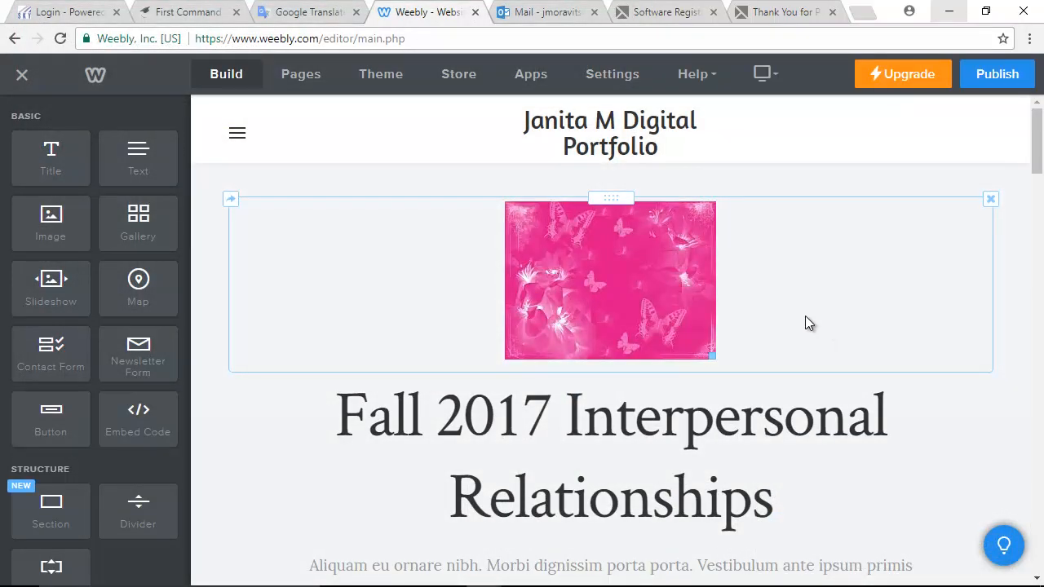
- Delete the spacer, placeholder paragraph, RESERVE A TIME button and leftover spacer under the title
{"action": "left_click", "coordinate": [889, 297]}
{"action": "left_click", "coordinate": [954, 413]}
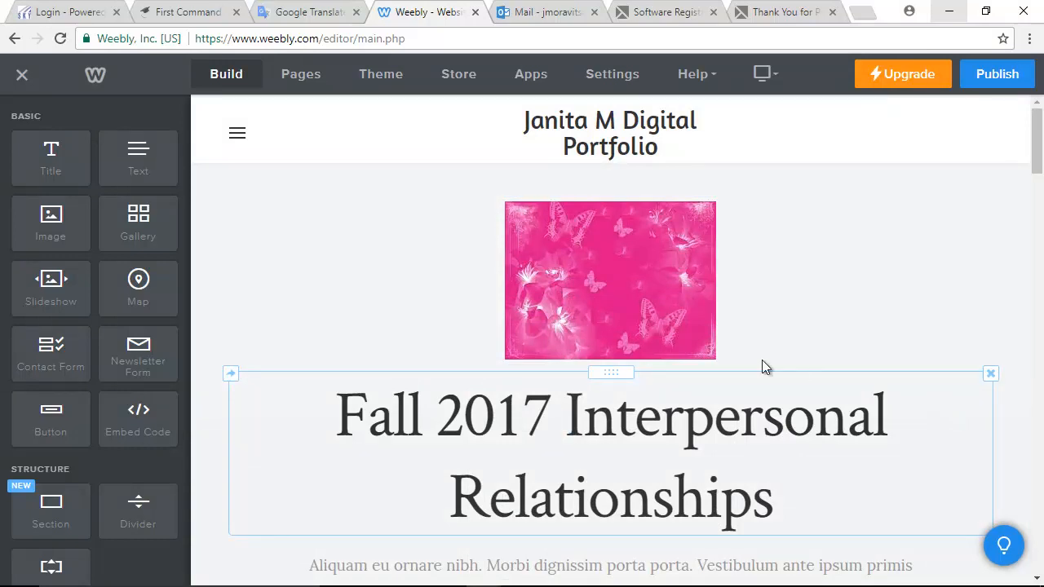
{"action": "scroll", "coordinate": [305, 406], "scroll_direction": "down", "scroll_amount": 1}
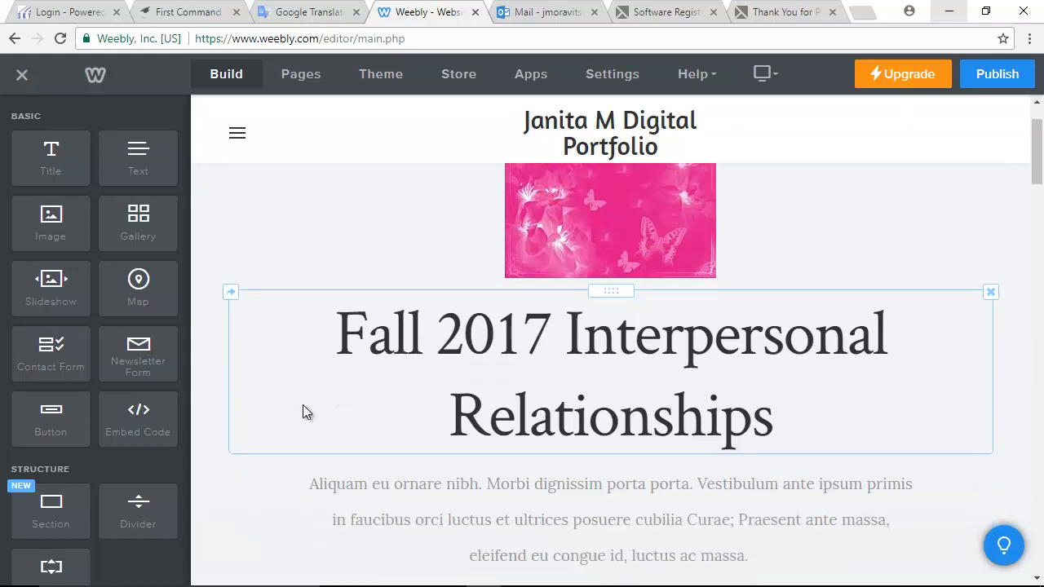
{"action": "scroll", "coordinate": [303, 404], "scroll_direction": "down", "scroll_amount": 3}
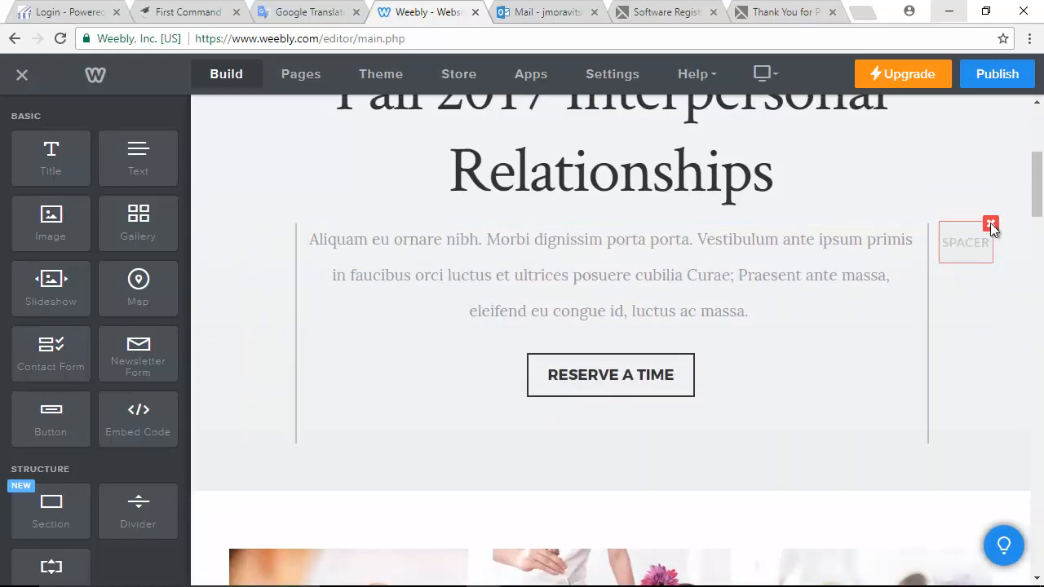
{"action": "left_click", "coordinate": [990, 223]}
{"action": "left_click", "coordinate": [955, 175]}
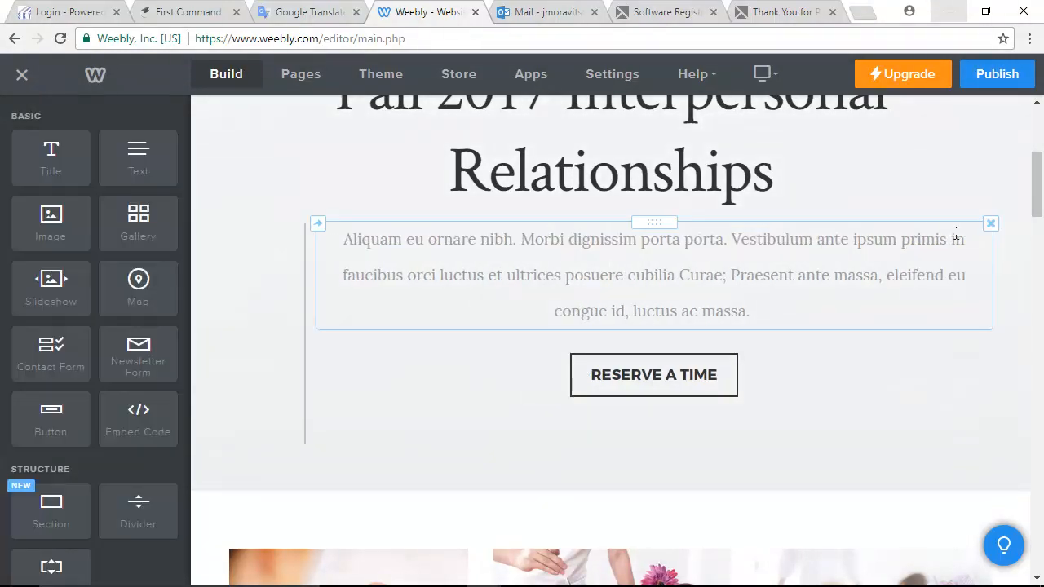
{"action": "left_click", "coordinate": [990, 224]}
{"action": "left_click", "coordinate": [961, 176]}
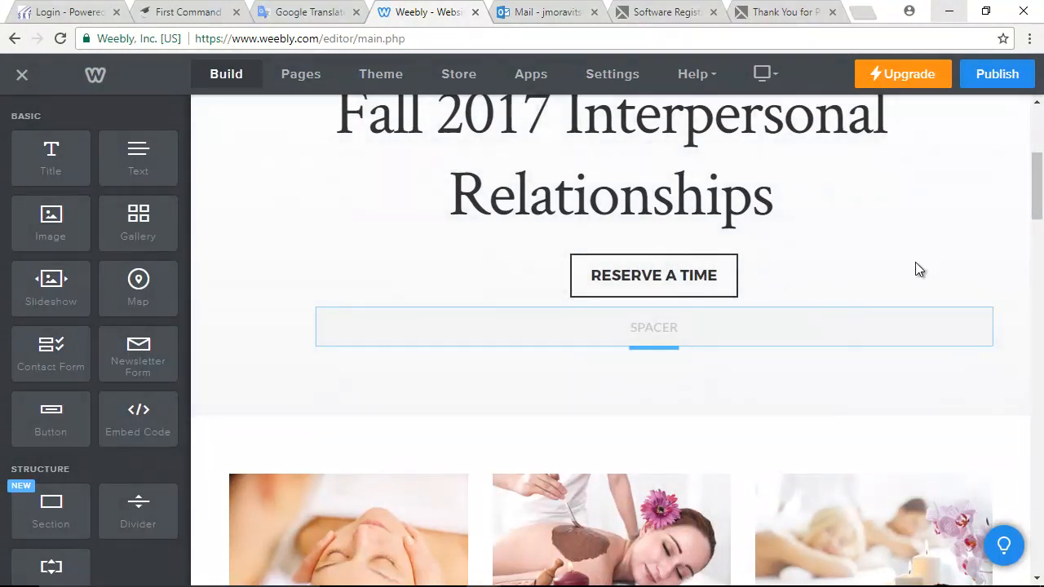
{"action": "left_click", "coordinate": [989, 247]}
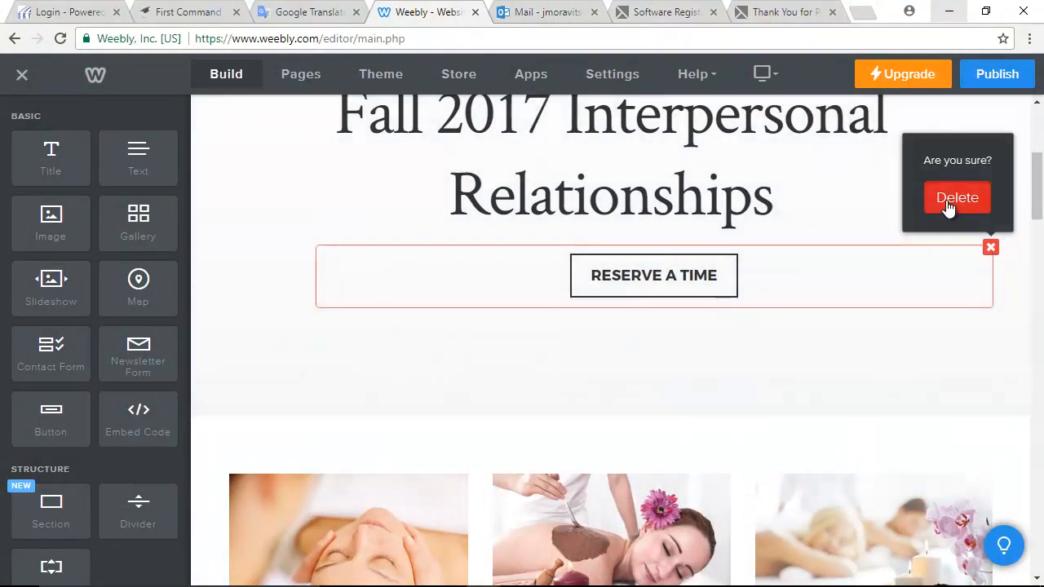
{"action": "left_click", "coordinate": [954, 199]}
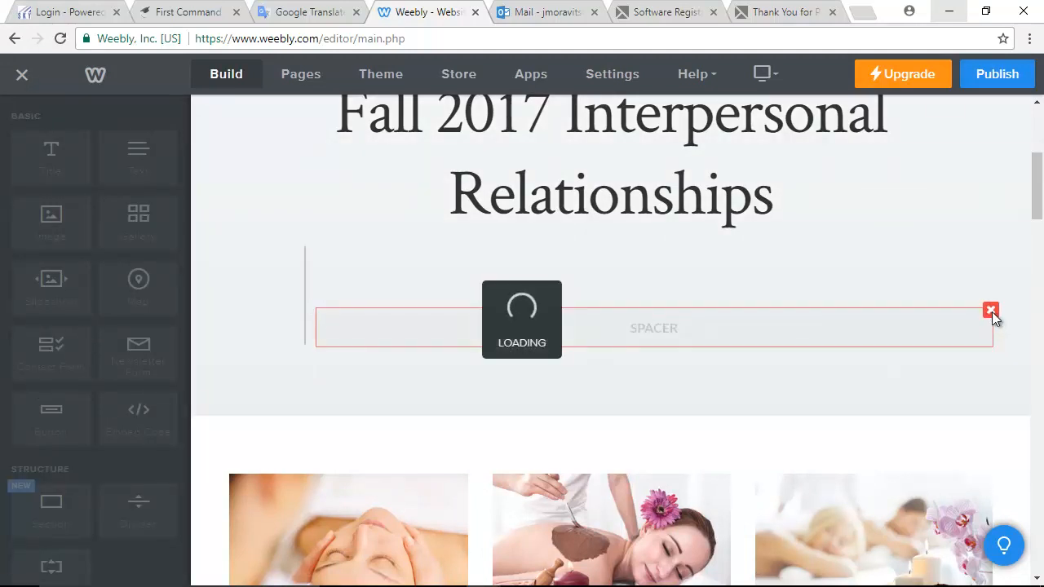
{"action": "left_click", "coordinate": [990, 310]}
{"action": "left_click", "coordinate": [955, 269]}
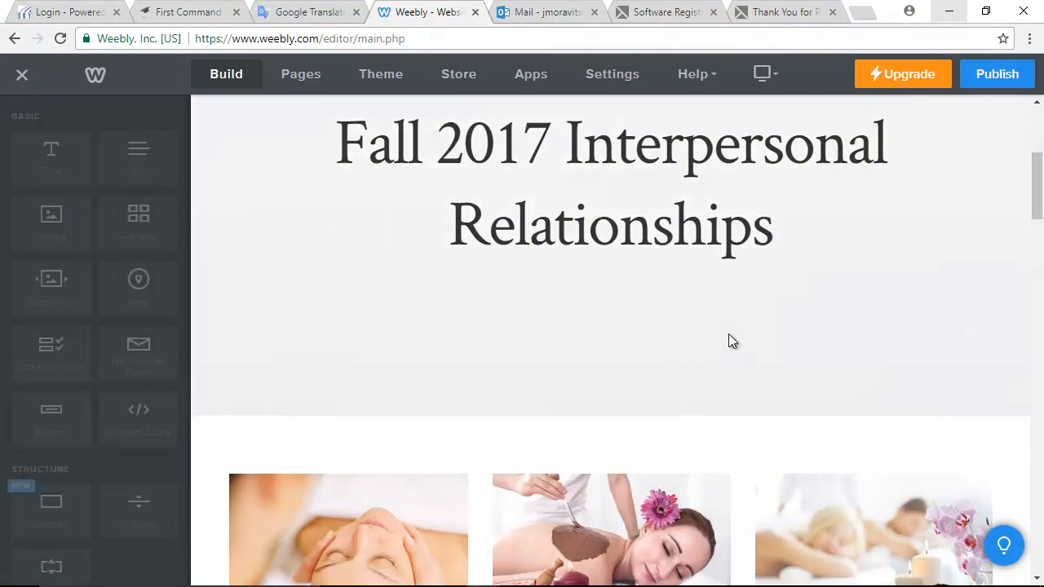
- Delete the three gallery images, the third column's spacer and text, and the Massages and More heading
{"action": "scroll", "coordinate": [729, 341], "scroll_direction": "down", "scroll_amount": 2}
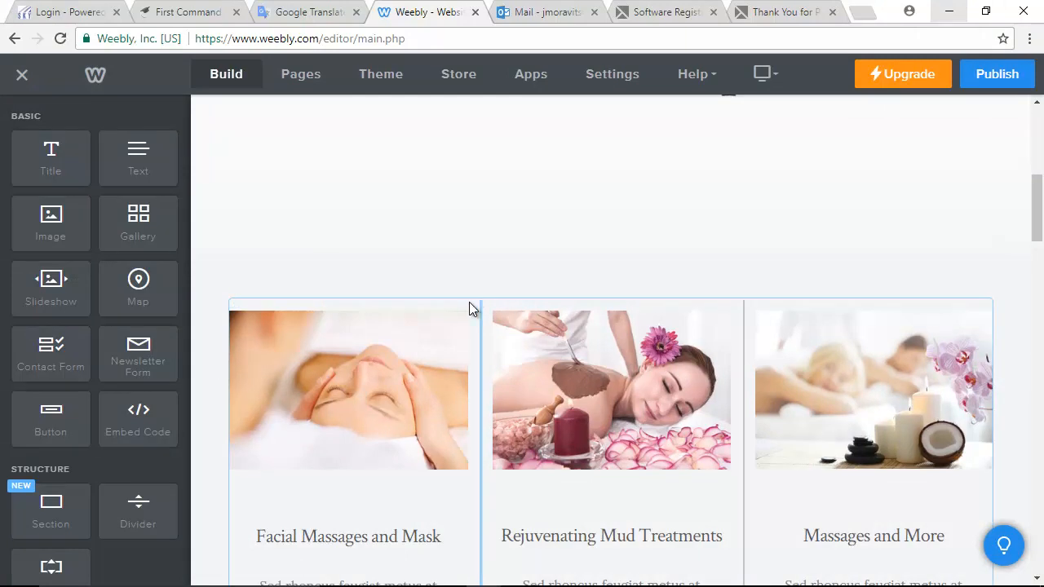
{"action": "left_click", "coordinate": [461, 300]}
{"action": "left_click", "coordinate": [432, 251]}
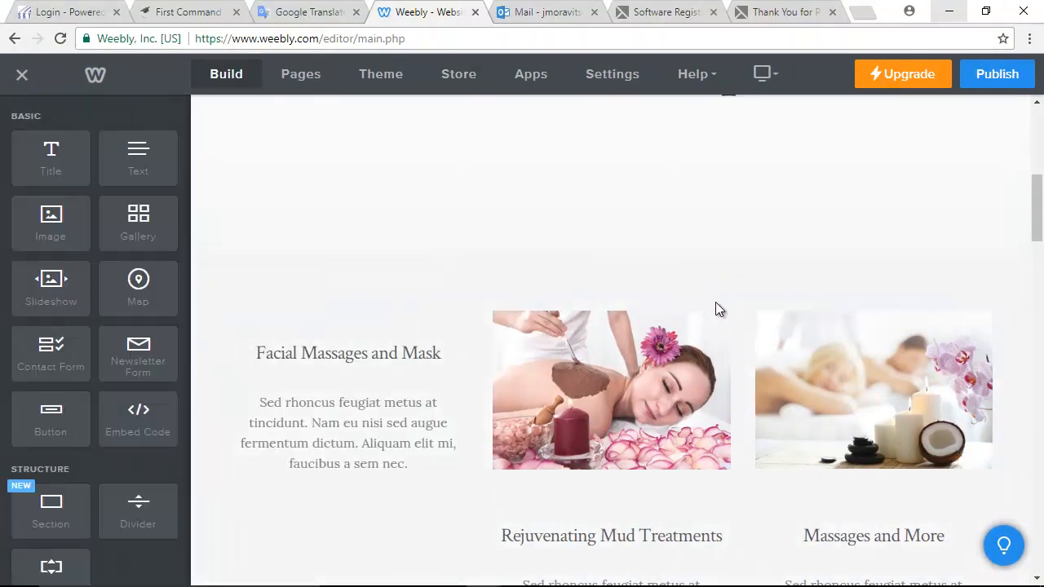
{"action": "left_click", "coordinate": [729, 302]}
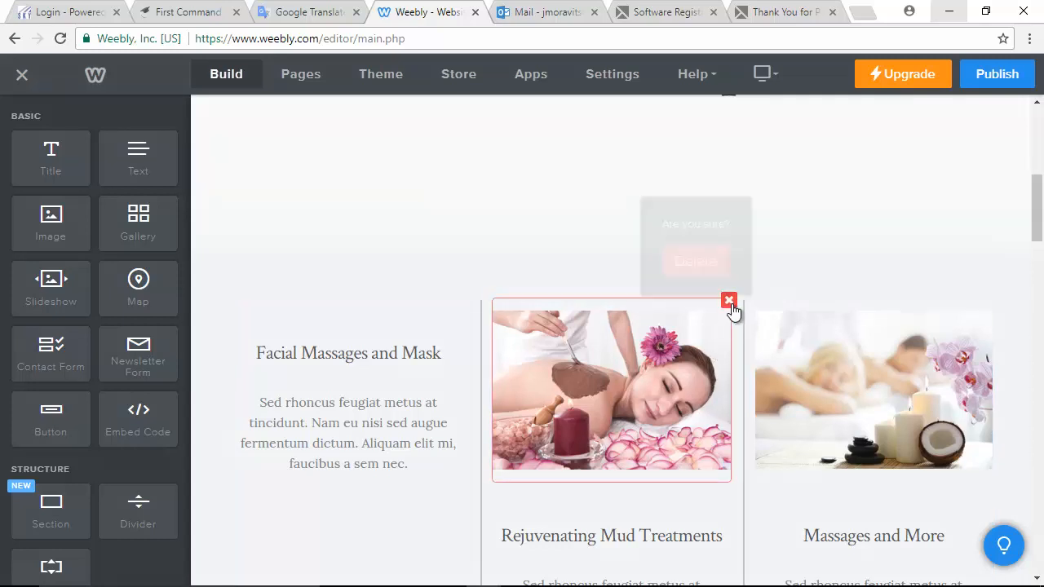
{"action": "left_click", "coordinate": [690, 249]}
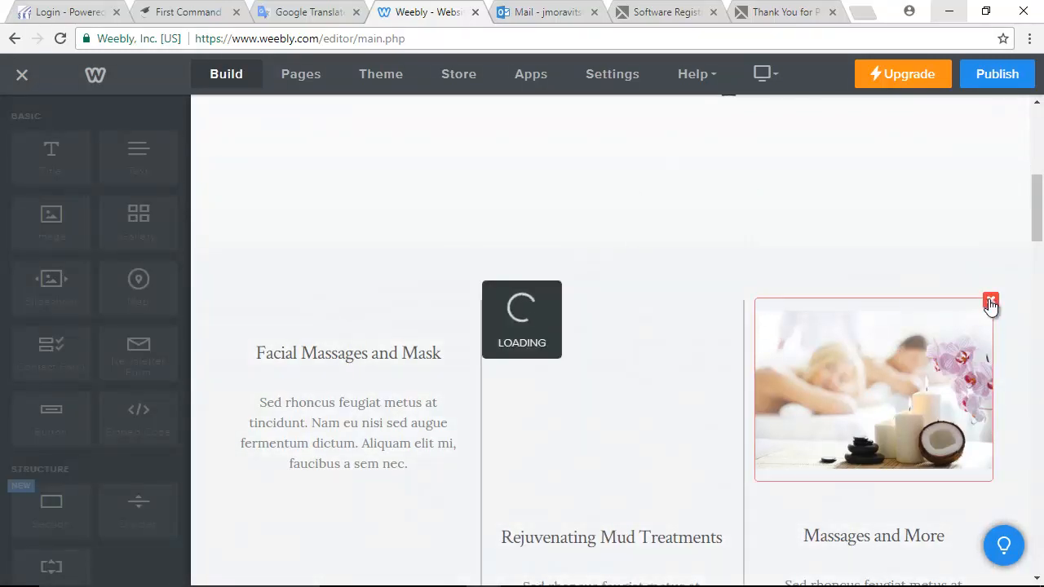
{"action": "left_click", "coordinate": [990, 304]}
{"action": "left_click", "coordinate": [962, 261]}
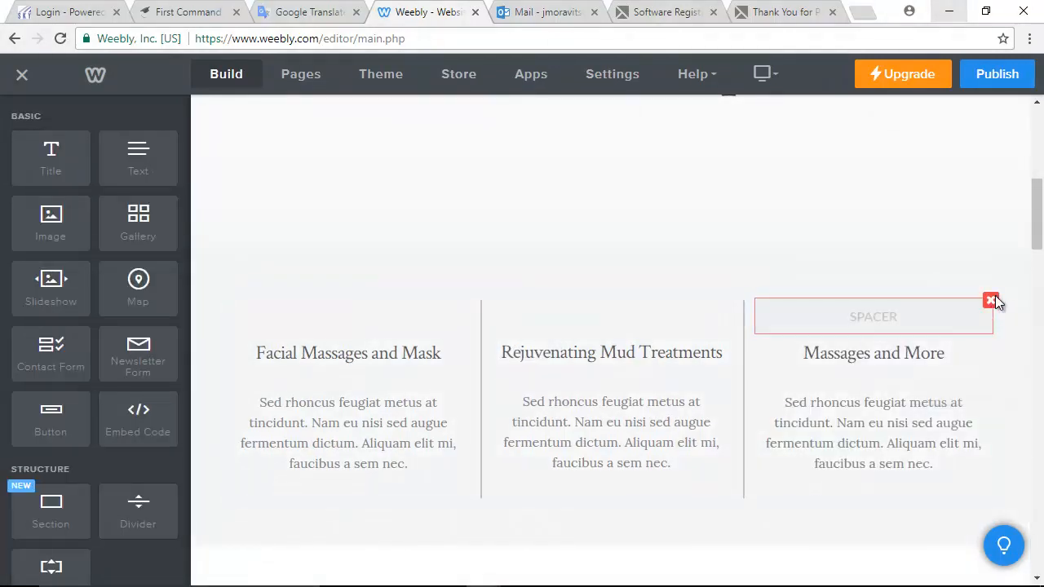
{"action": "left_click", "coordinate": [991, 301]}
{"action": "left_click", "coordinate": [951, 254]}
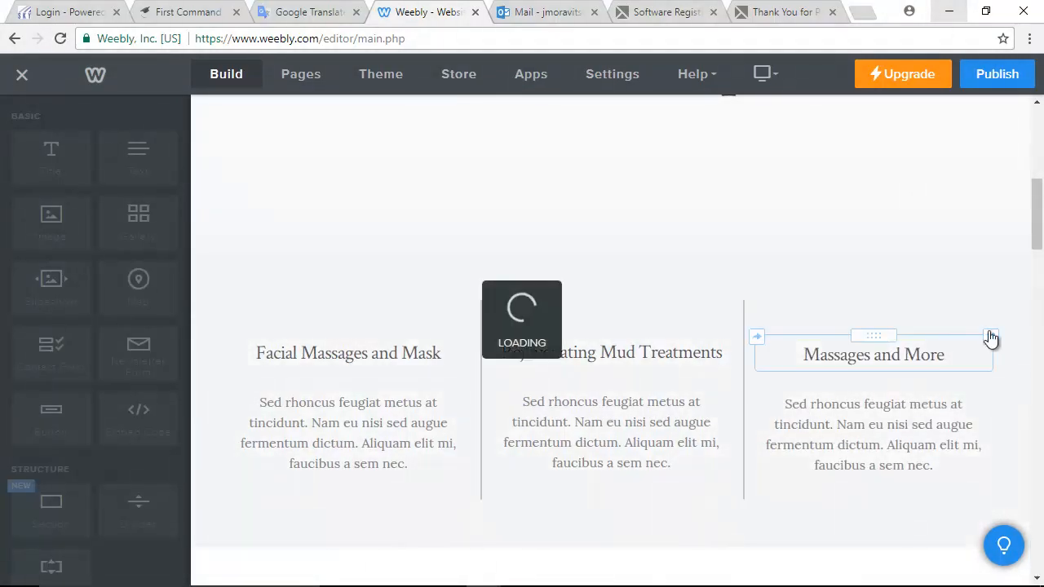
{"action": "left_click", "coordinate": [958, 251]}
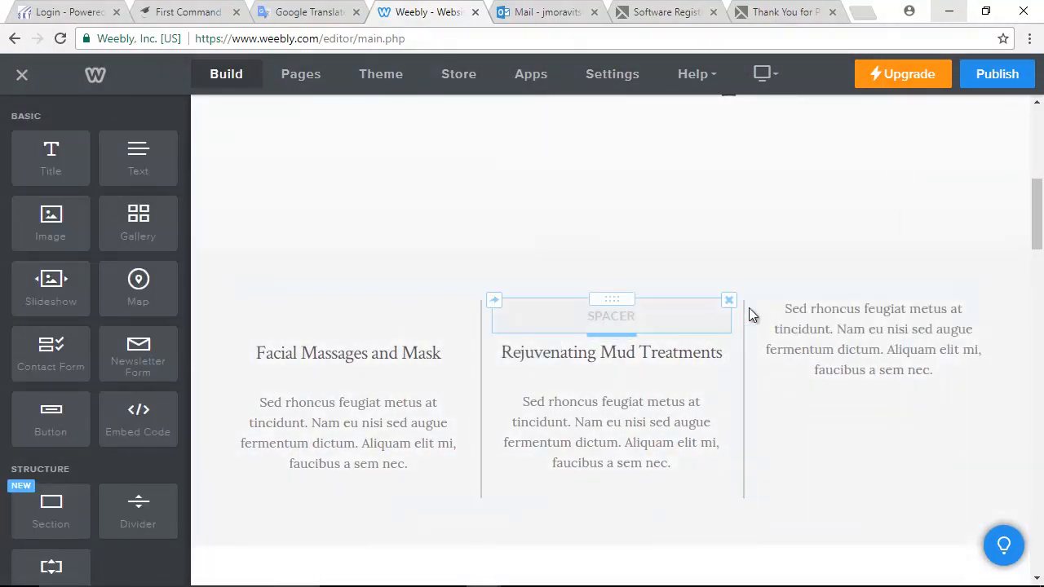
{"action": "left_click", "coordinate": [991, 302]}
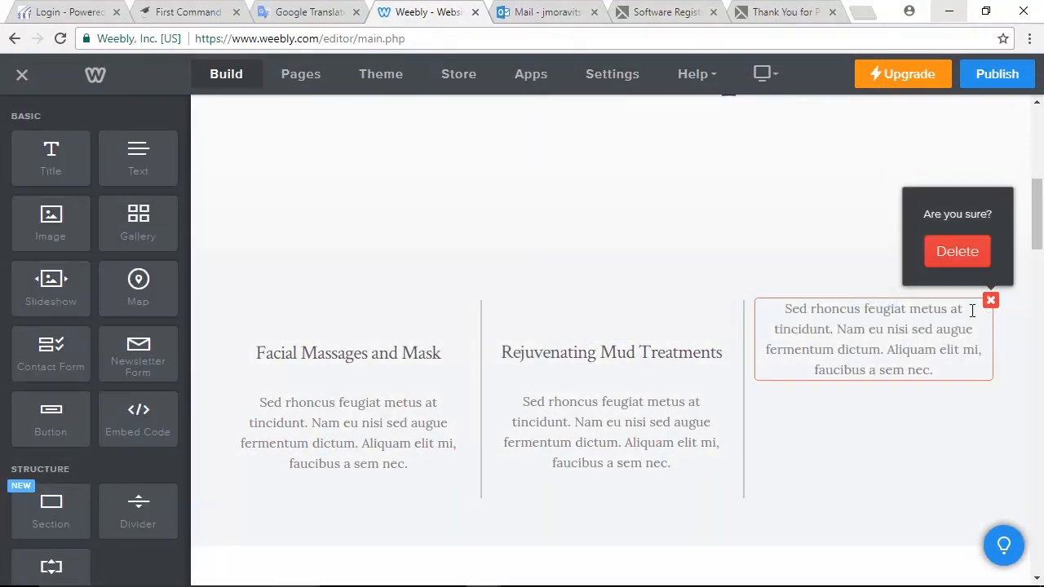
{"action": "left_click", "coordinate": [951, 249]}
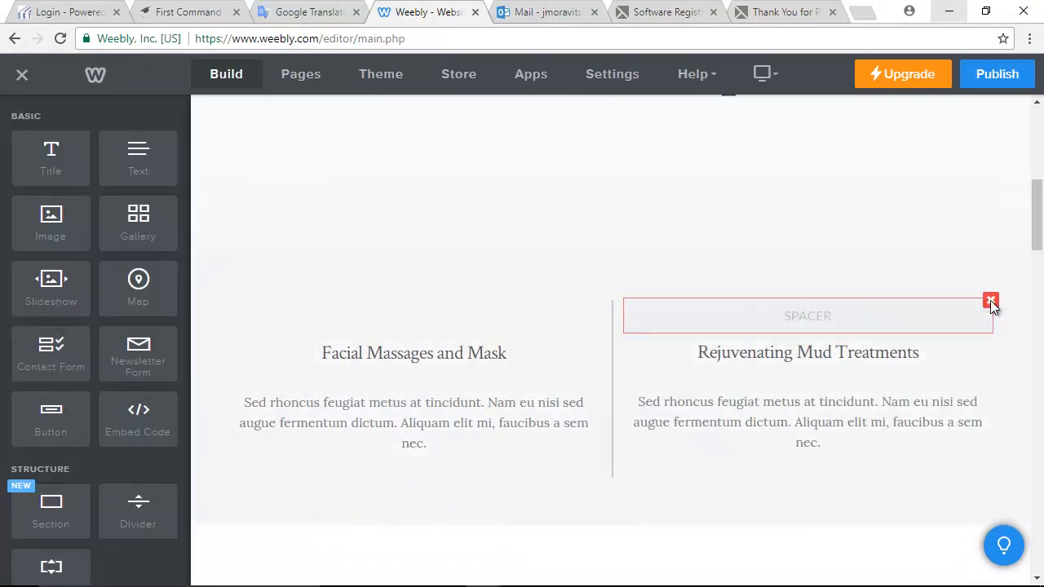
- Delete the Rejuvenating Mud Treatments and Facial Massages and Mask headings, their spacers and the remaining text
{"action": "left_click", "coordinate": [991, 302]}
{"action": "left_click", "coordinate": [953, 250]}
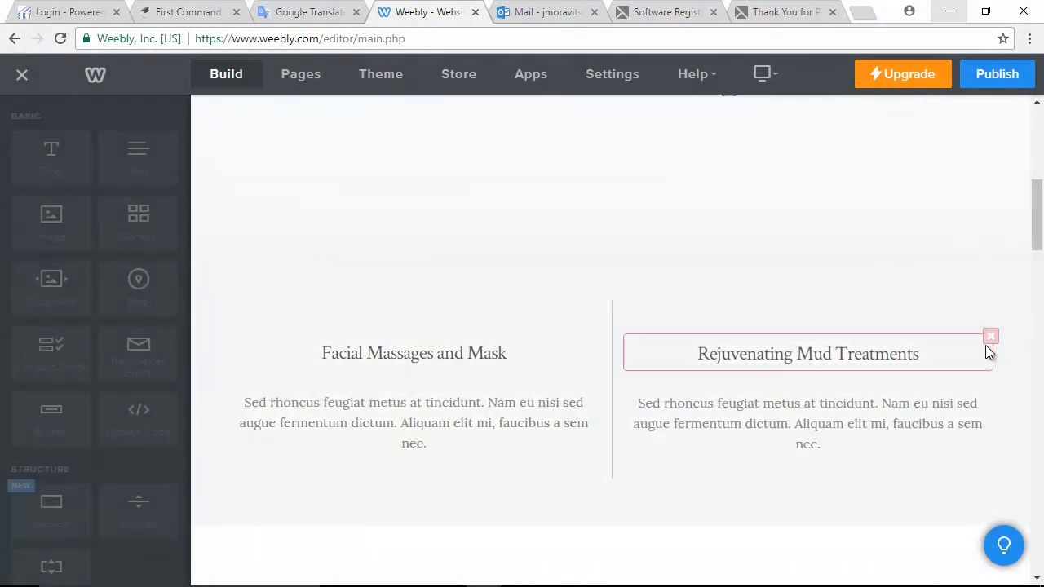
{"action": "left_click", "coordinate": [990, 300]}
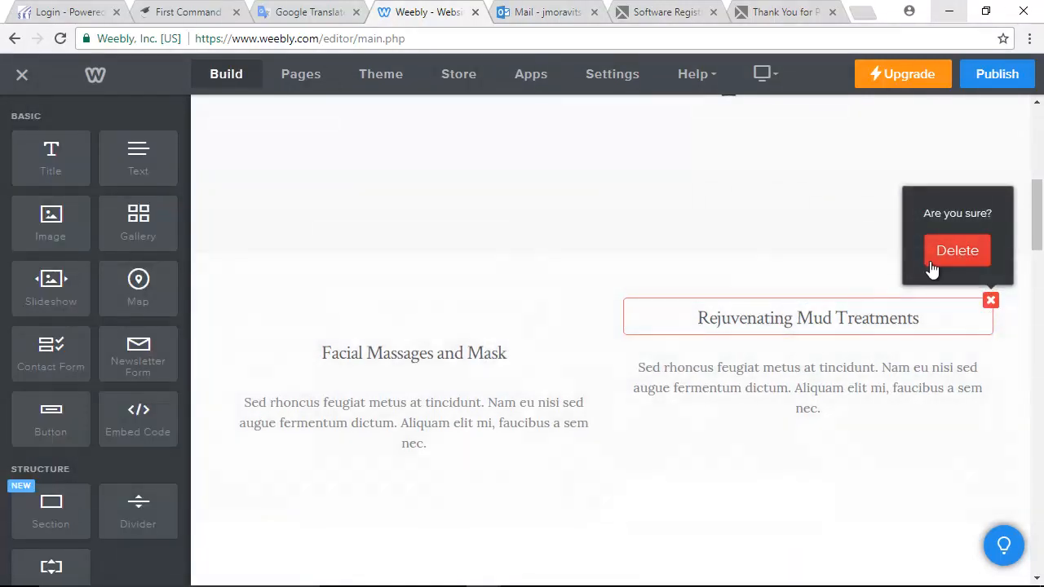
{"action": "left_click", "coordinate": [936, 256]}
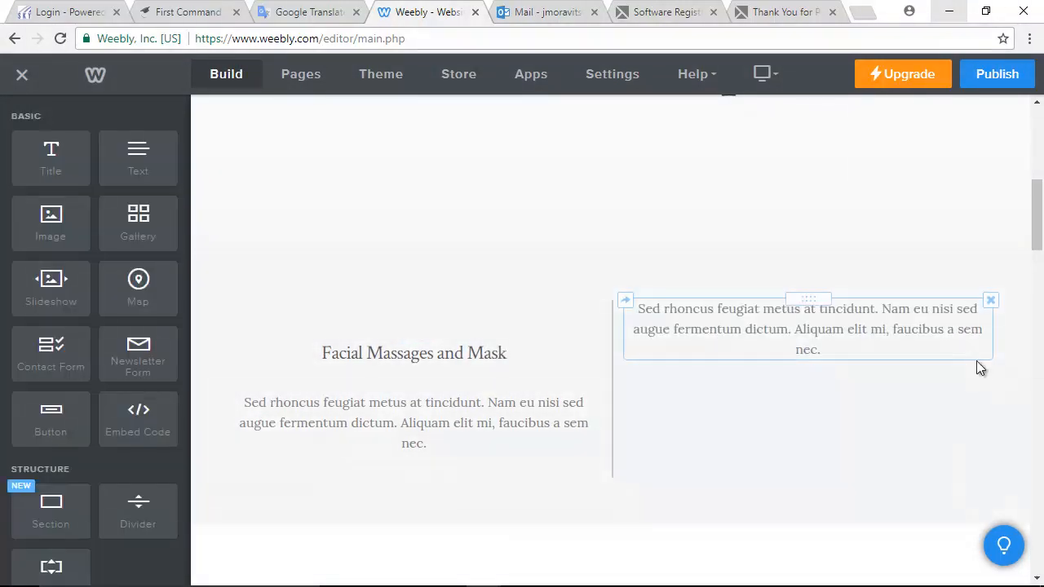
{"action": "left_click", "coordinate": [989, 300]}
{"action": "left_click", "coordinate": [955, 251]}
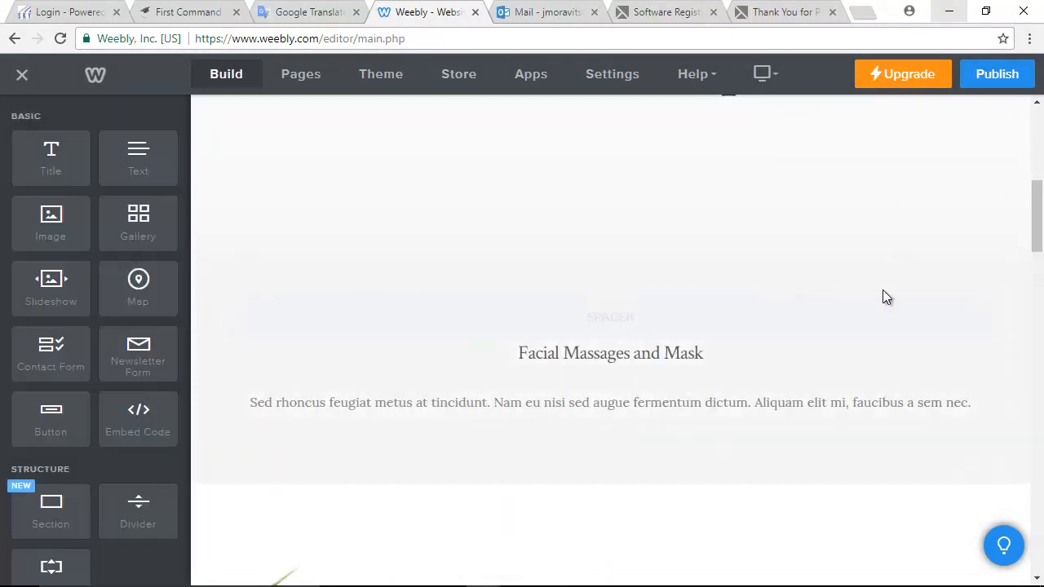
{"action": "left_click", "coordinate": [990, 300]}
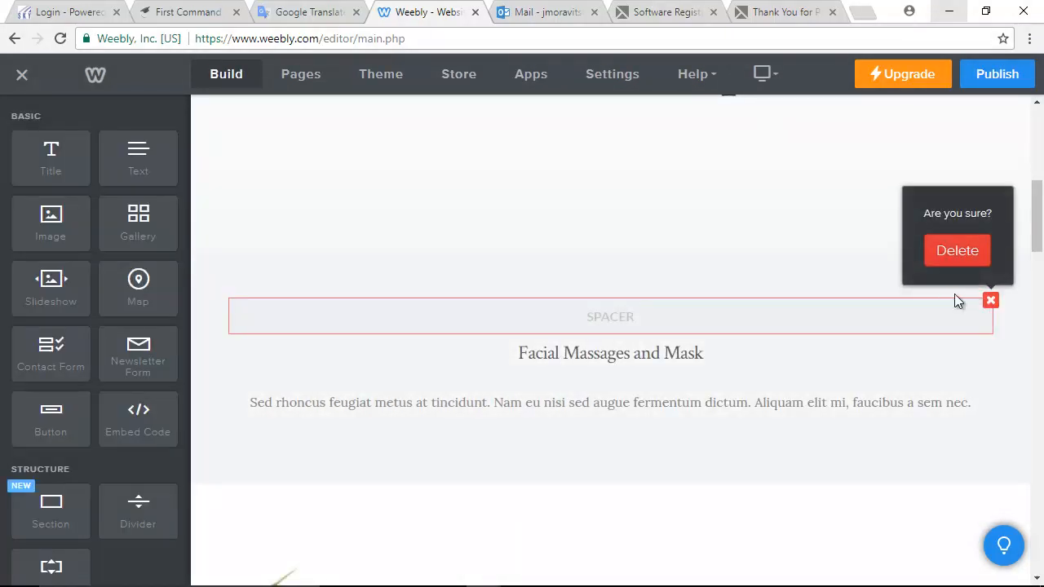
{"action": "left_click", "coordinate": [962, 254]}
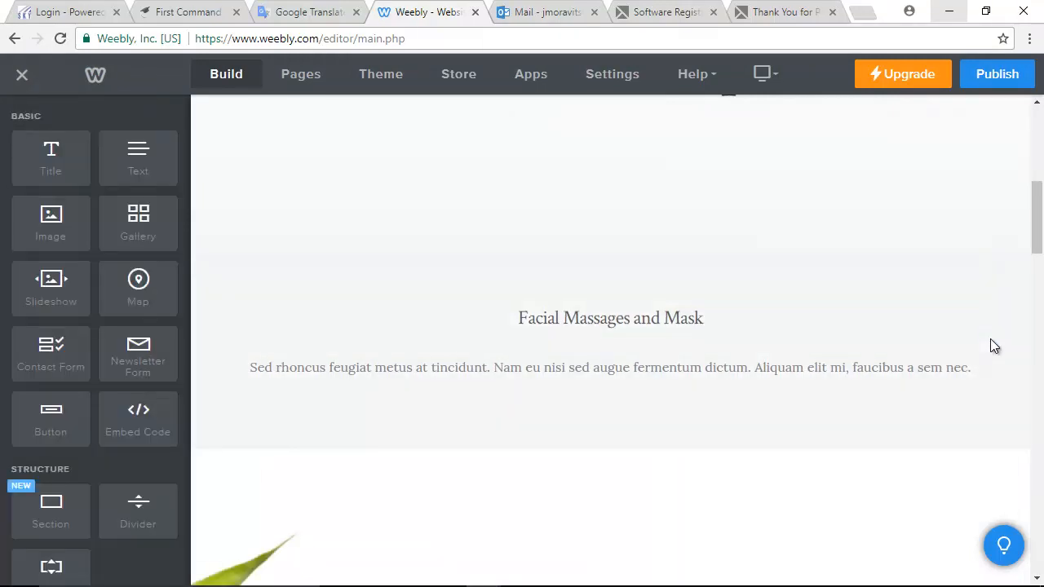
{"action": "left_click", "coordinate": [989, 300]}
{"action": "left_click", "coordinate": [972, 257]}
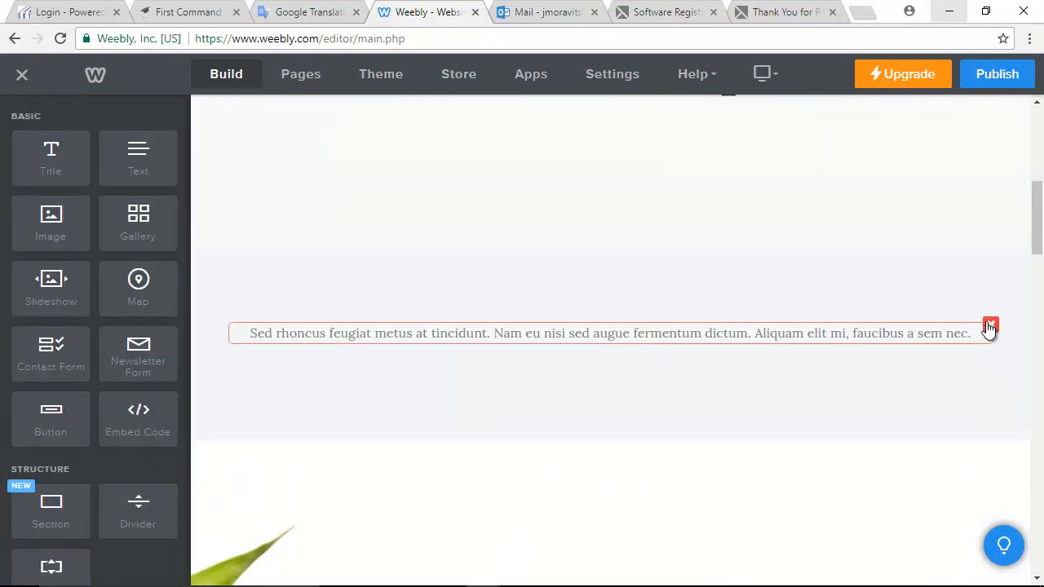
{"action": "left_click", "coordinate": [990, 326]}
{"action": "left_click", "coordinate": [940, 284]}
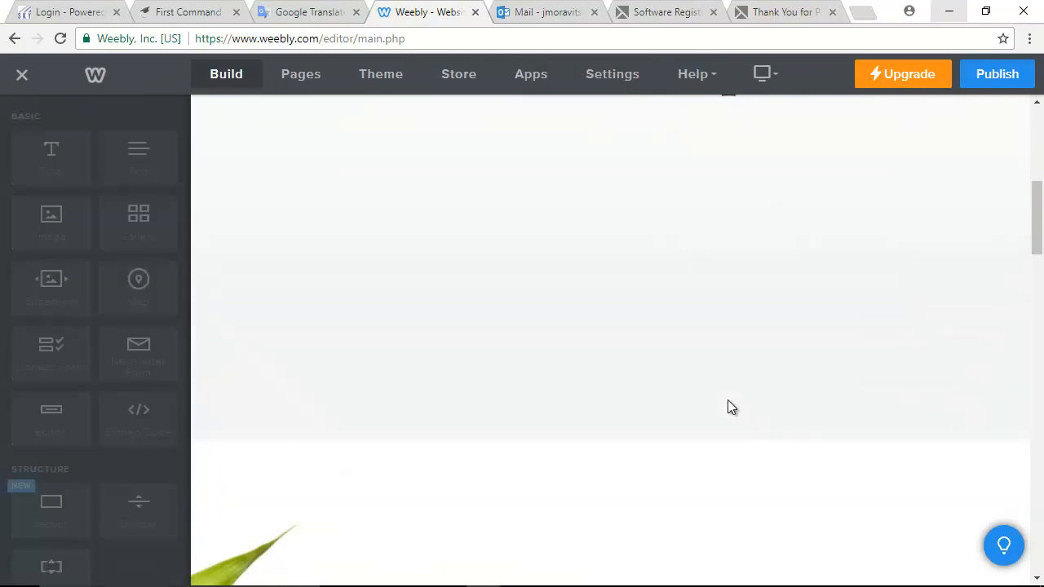
- Delete the Getting Pampered heading, lorem ipsum paragraphs, RESERVE A TIME button and empty spacer
{"action": "scroll", "coordinate": [715, 398], "scroll_direction": "down", "scroll_amount": 5}
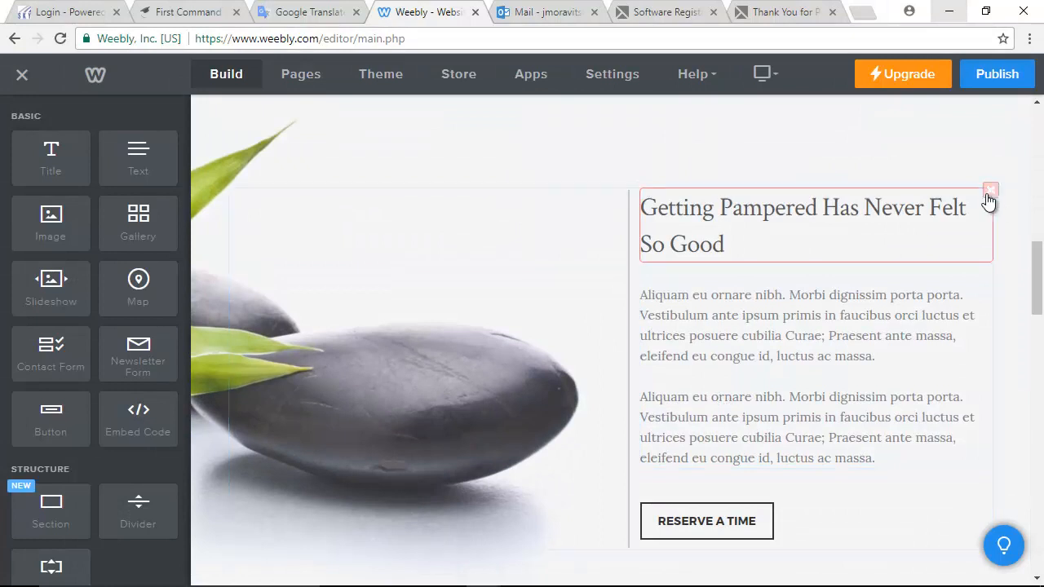
{"action": "left_click", "coordinate": [990, 192]}
{"action": "left_click", "coordinate": [973, 147]}
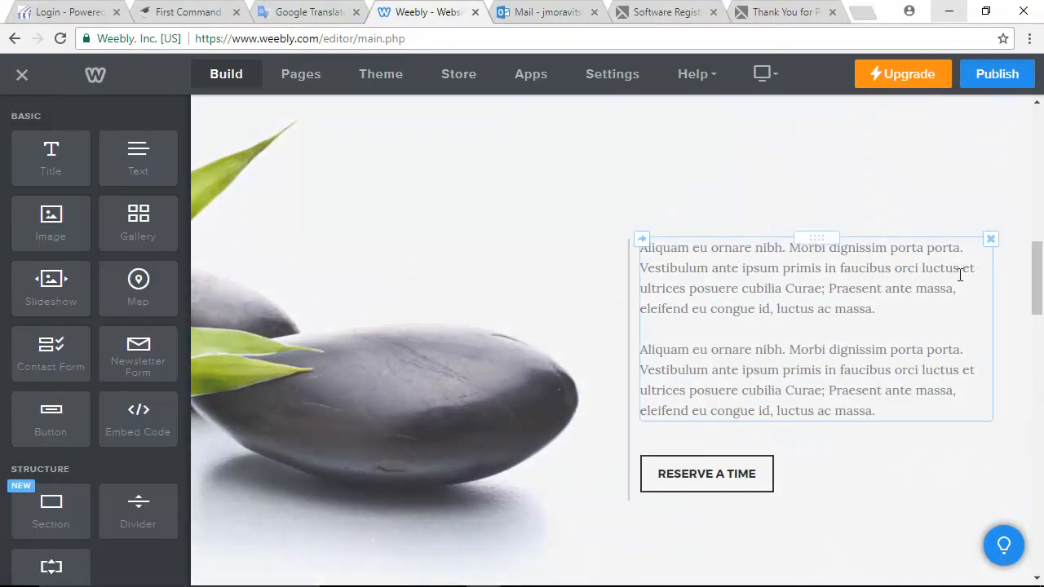
{"action": "left_click", "coordinate": [989, 241]}
{"action": "left_click", "coordinate": [973, 194]}
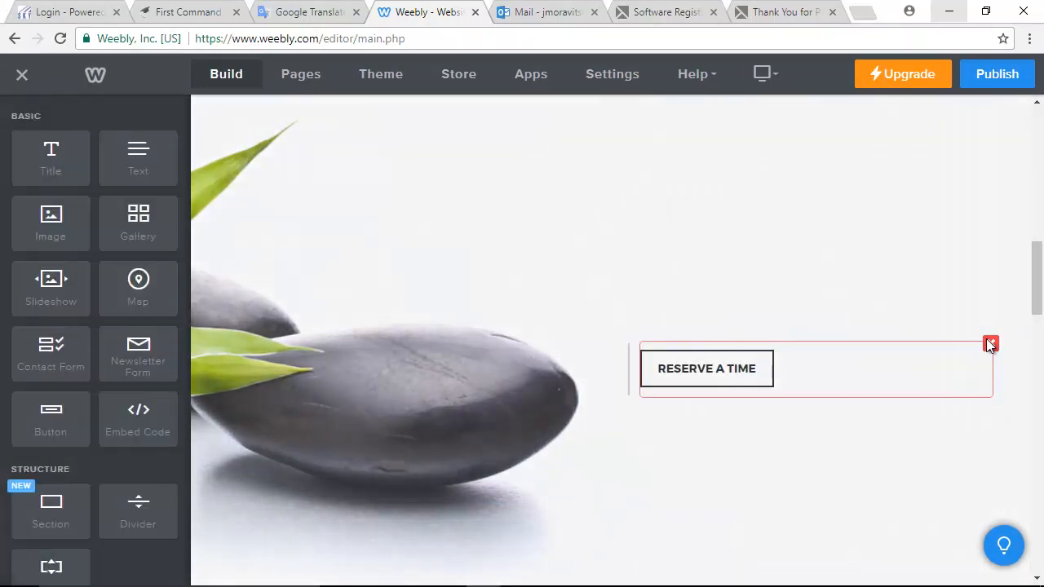
{"action": "left_click", "coordinate": [988, 343]}
{"action": "left_click", "coordinate": [957, 295]}
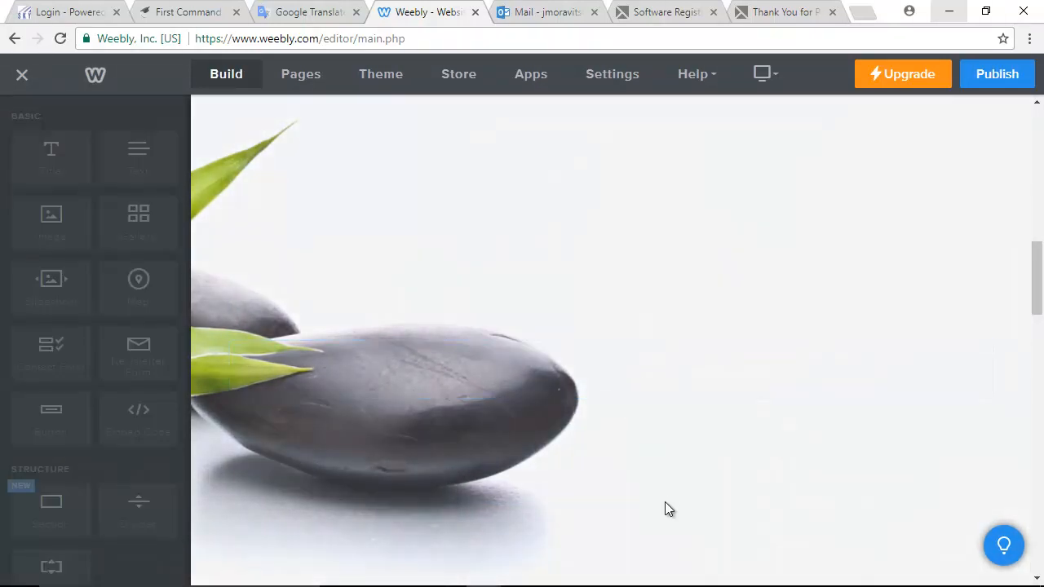
{"action": "left_click", "coordinate": [990, 351]}
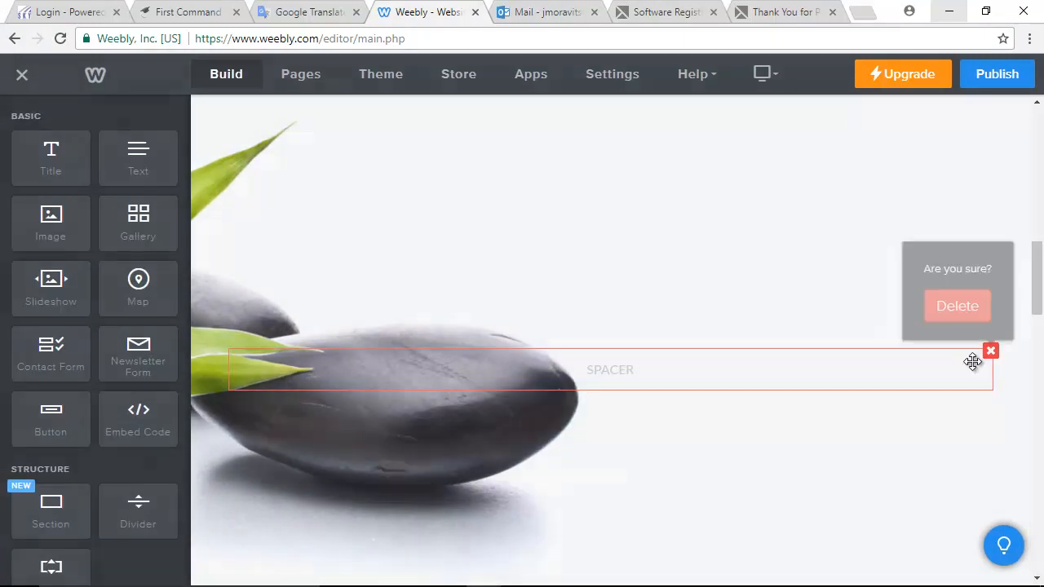
{"action": "left_click", "coordinate": [958, 309]}
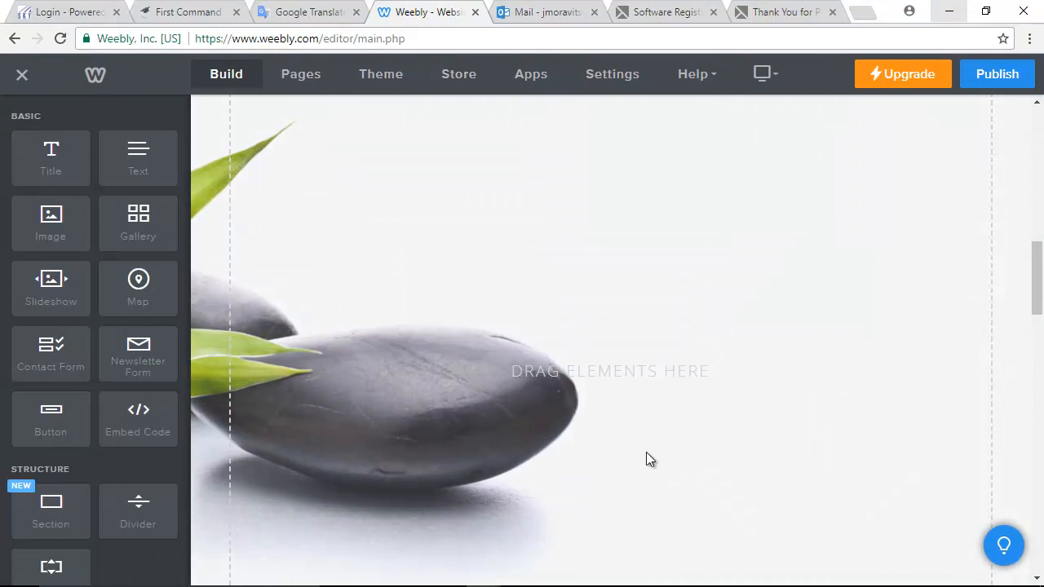
{"action": "scroll", "coordinate": [574, 394], "scroll_direction": "up", "scroll_amount": 4}
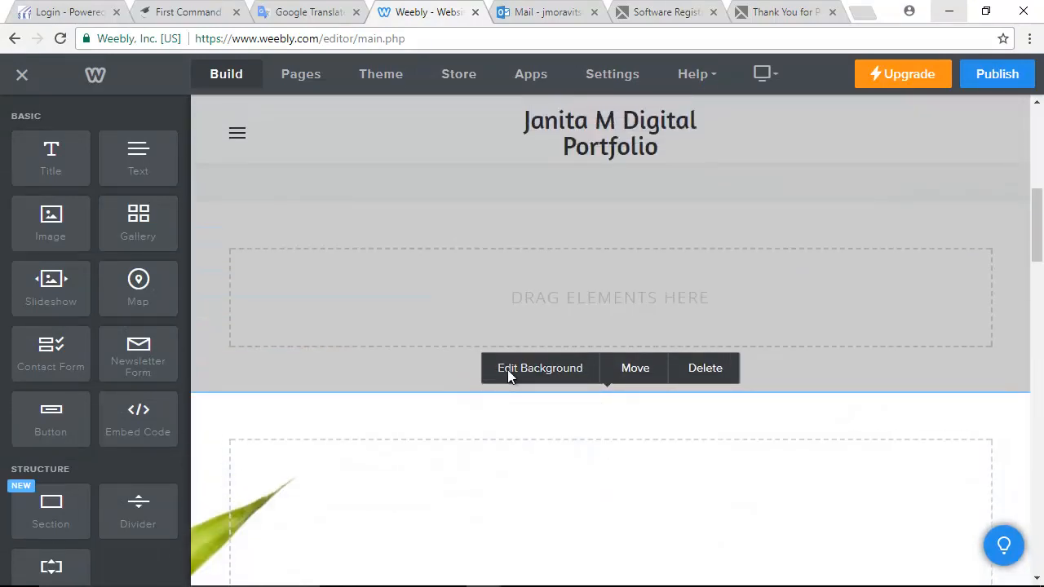
- Upload pink butterflies.png from the easystore (E:) drive as the header section's new background
{"action": "left_click", "coordinate": [508, 369]}
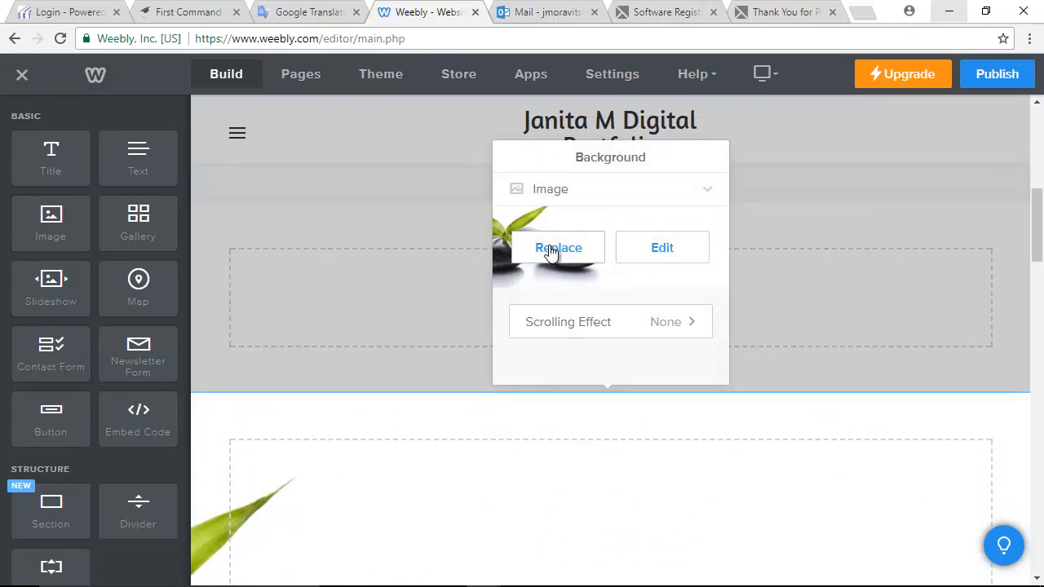
{"action": "left_click", "coordinate": [550, 253]}
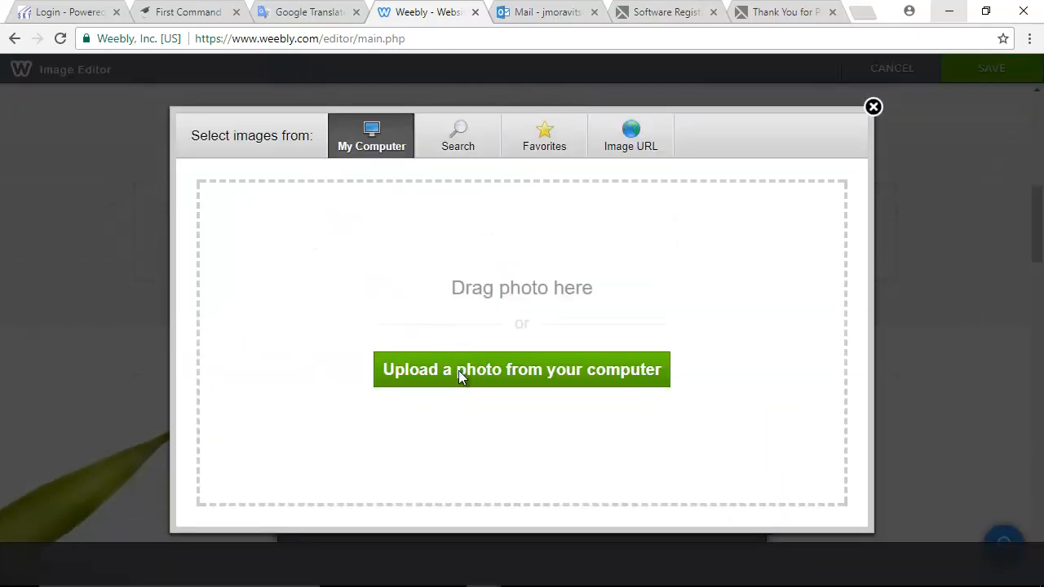
{"action": "left_click", "coordinate": [458, 374]}
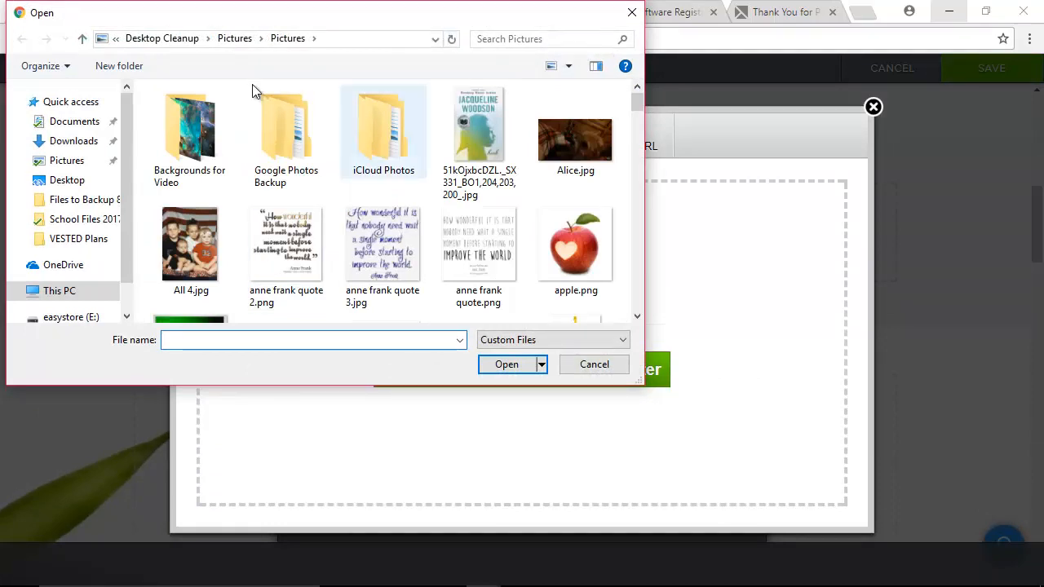
{"action": "left_click", "coordinate": [63, 318]}
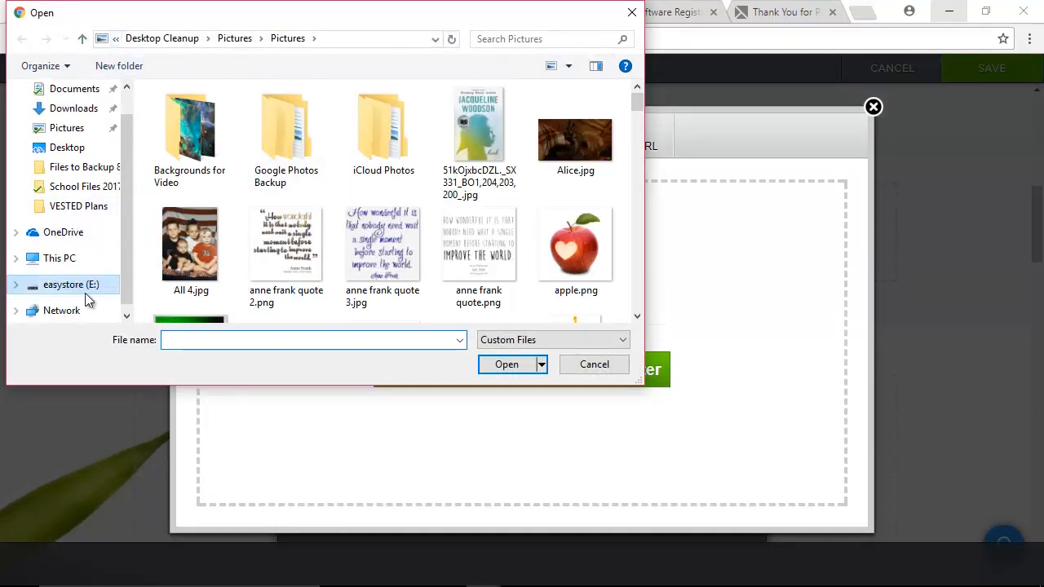
{"action": "left_click", "coordinate": [562, 39]}
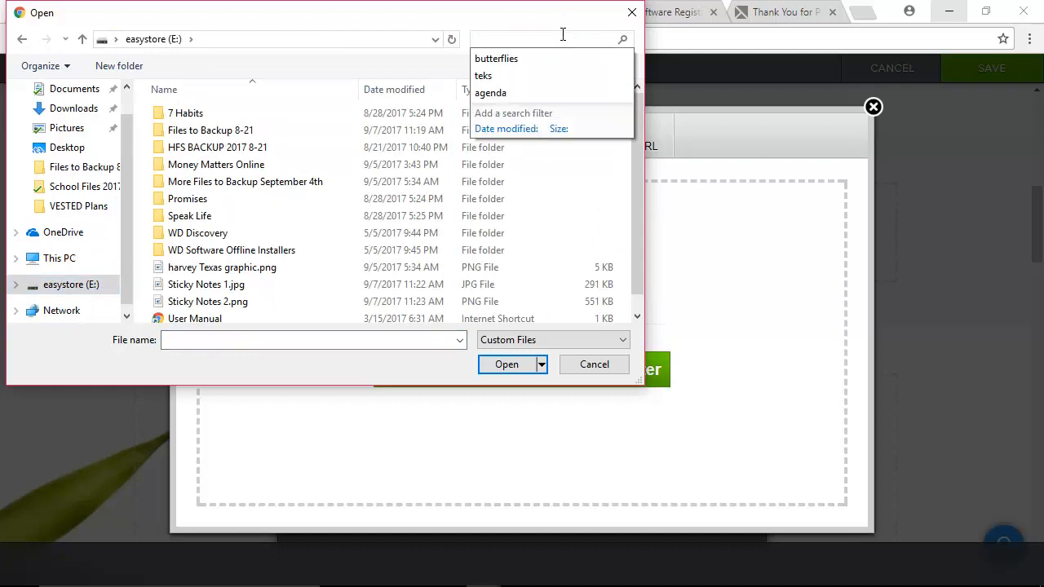
{"action": "left_click", "coordinate": [504, 61]}
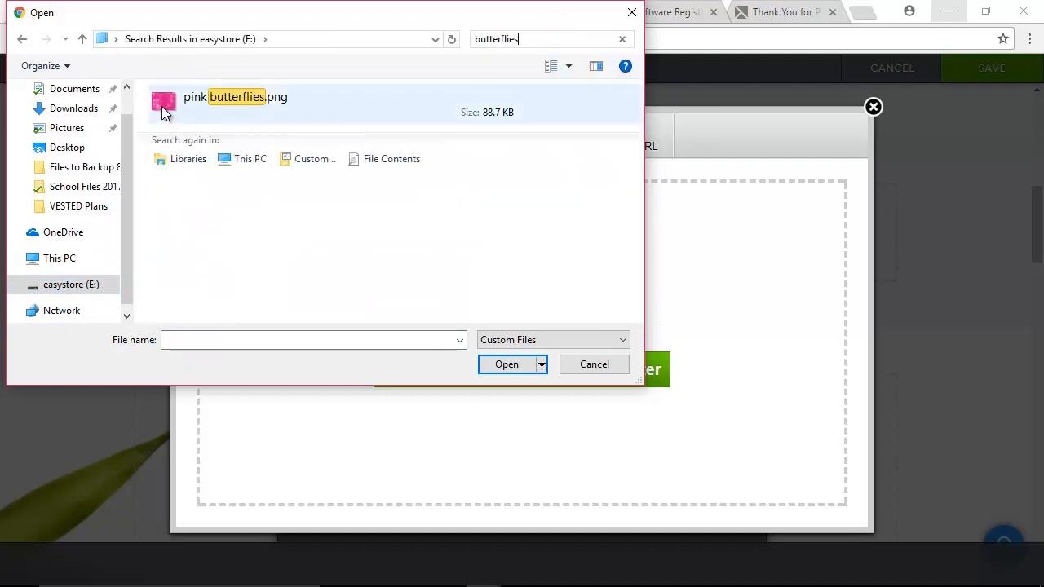
{"action": "left_click", "coordinate": [161, 104]}
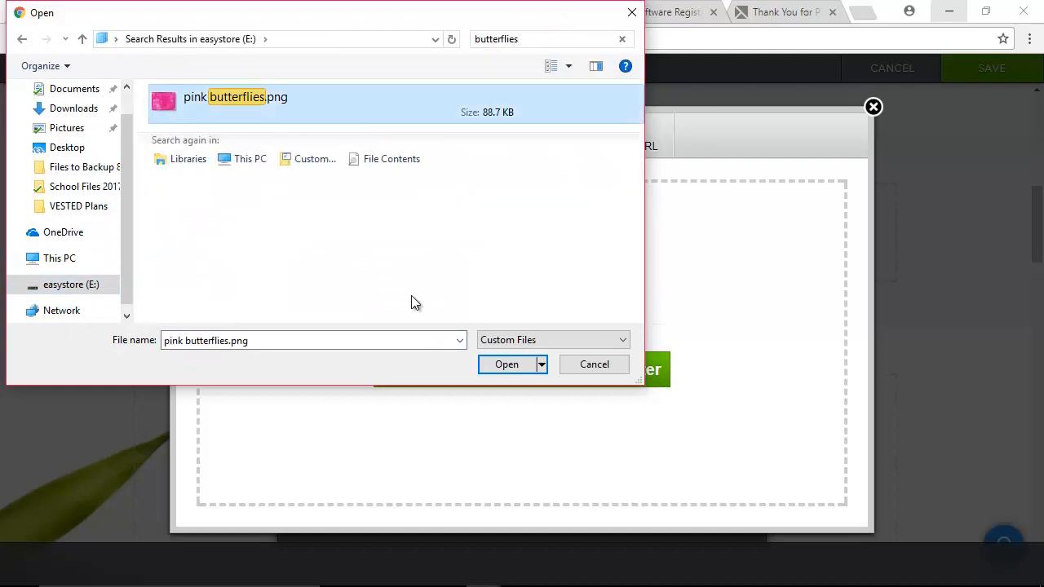
{"action": "left_click", "coordinate": [500, 365]}
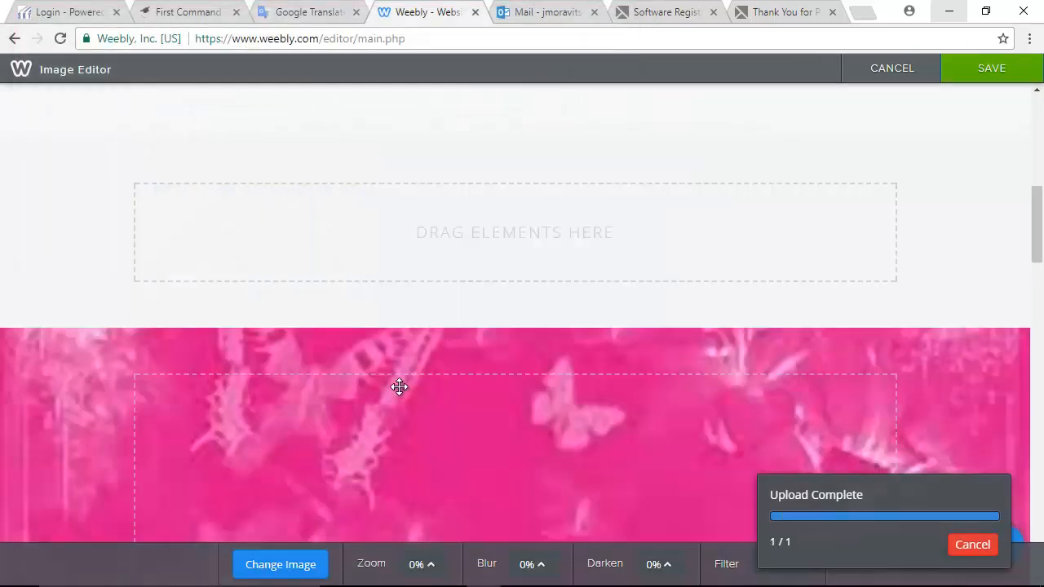
- Pick the butterflies image among the background image choices and confirm it
{"action": "scroll", "coordinate": [405, 386], "scroll_direction": "down", "scroll_amount": 2}
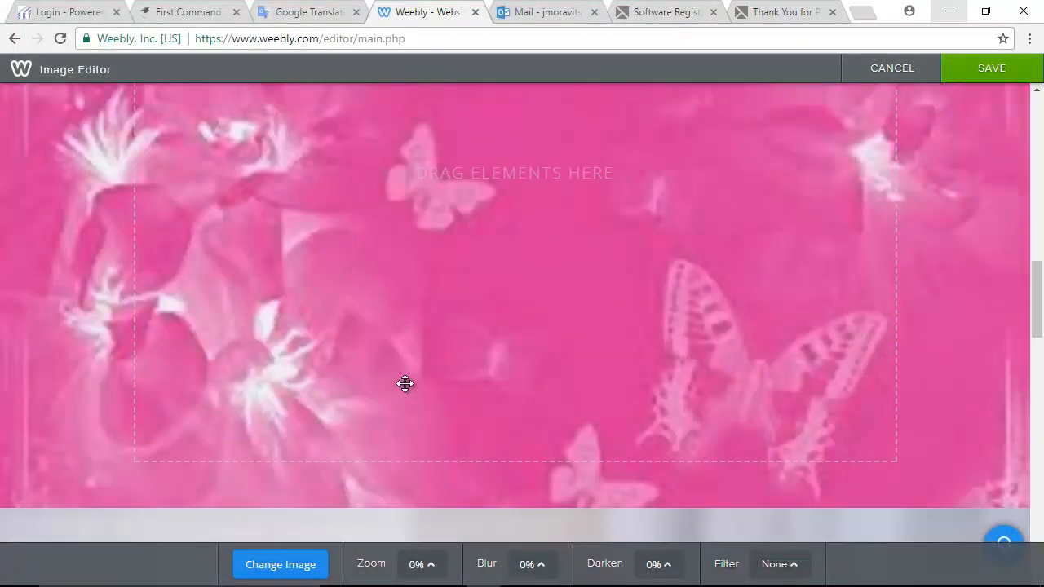
{"action": "scroll", "coordinate": [405, 385], "scroll_direction": "down", "scroll_amount": 6}
{"action": "scroll", "coordinate": [404, 382], "scroll_direction": "up", "scroll_amount": 2}
{"action": "scroll", "coordinate": [404, 375], "scroll_direction": "up", "scroll_amount": 1}
{"action": "scroll", "coordinate": [810, 321], "scroll_direction": "down", "scroll_amount": 2}
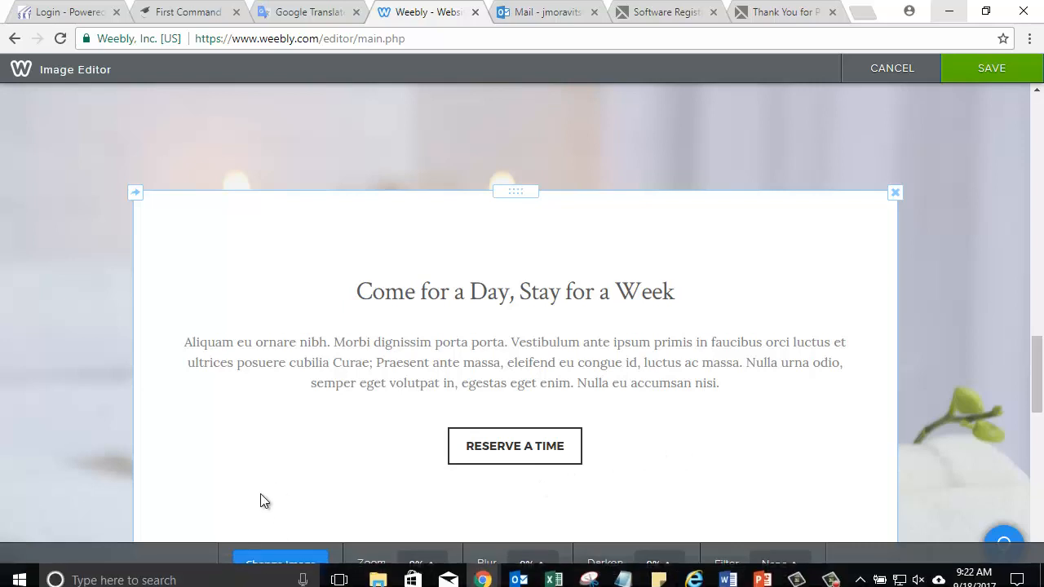
{"action": "left_click", "coordinate": [269, 568]}
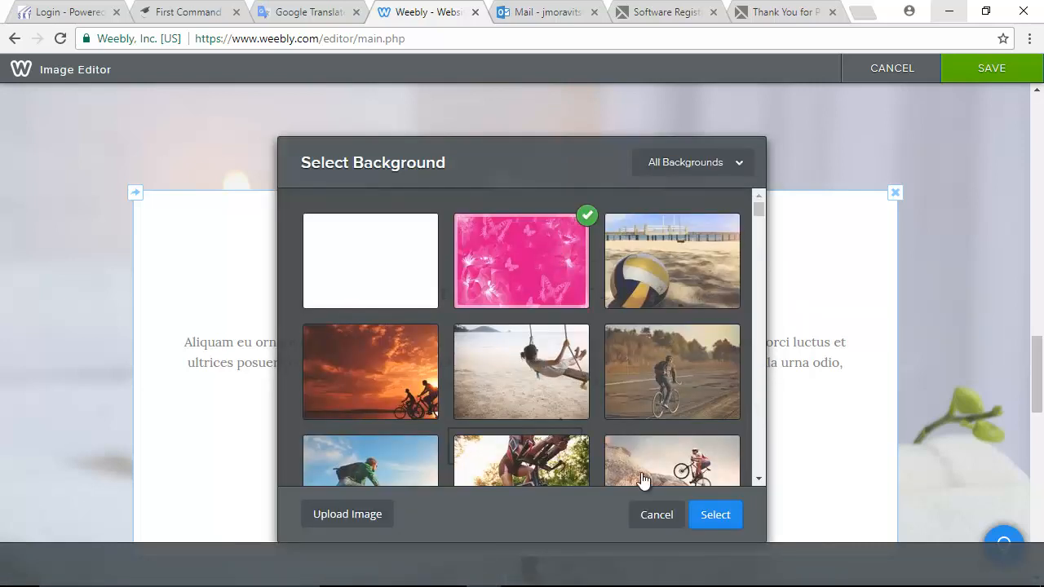
{"action": "left_click", "coordinate": [724, 520]}
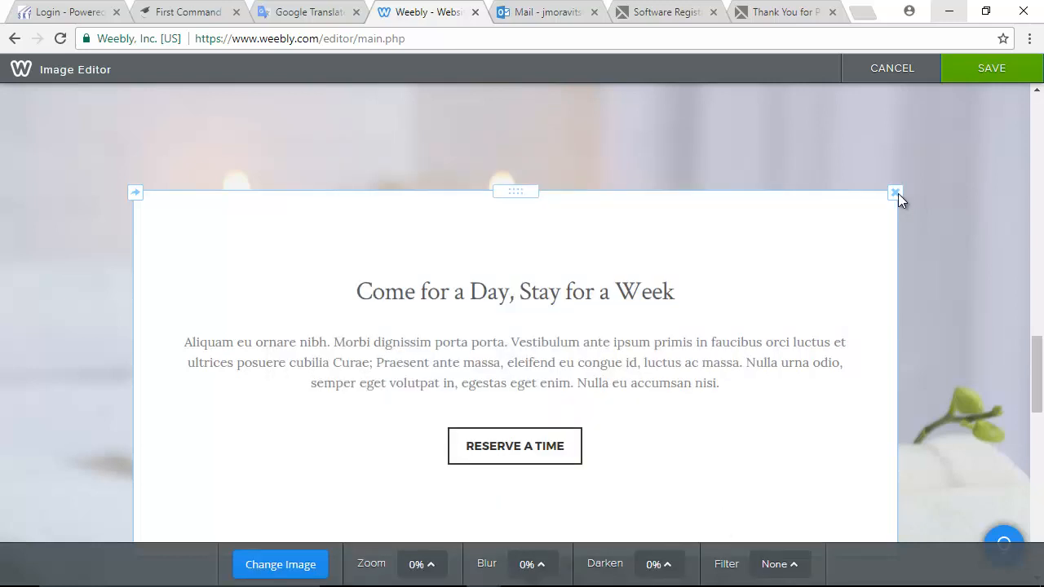
- Save the new background, then delete the Come for a Day text box and candle image section
{"action": "left_click", "coordinate": [987, 72]}
{"action": "left_click", "coordinate": [991, 207]}
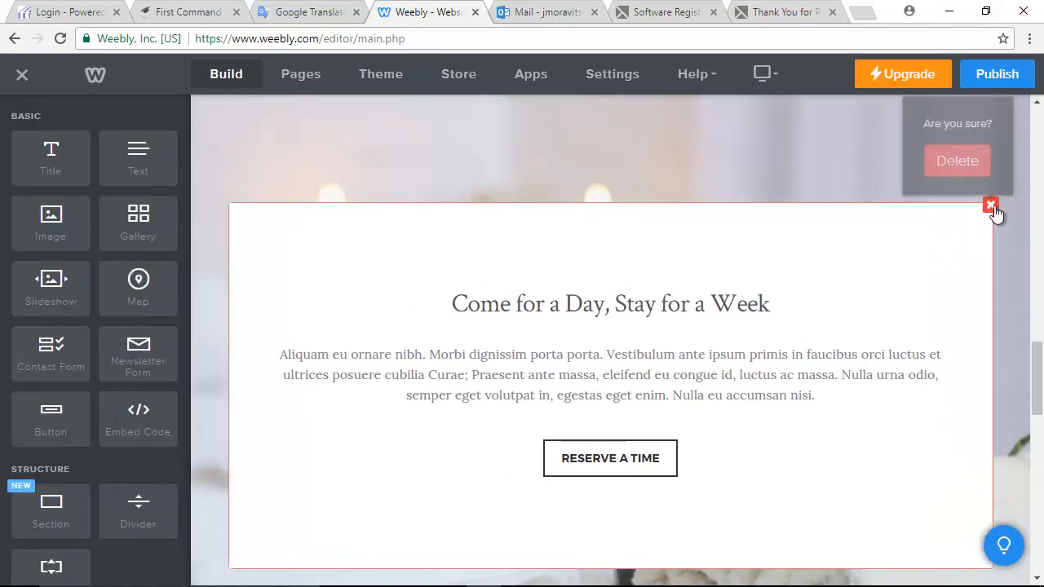
{"action": "left_click", "coordinate": [959, 158]}
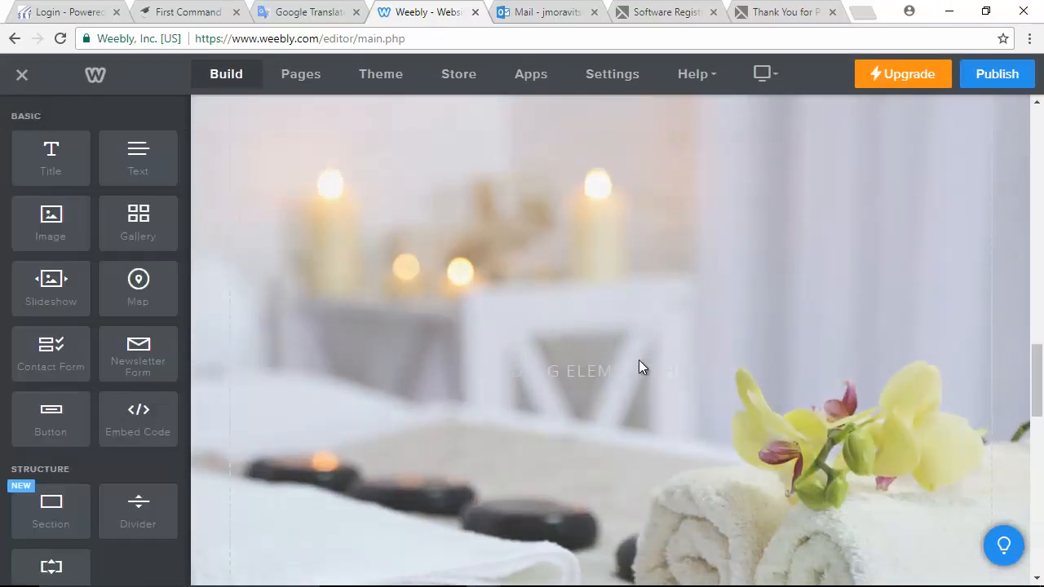
{"action": "scroll", "coordinate": [639, 360], "scroll_direction": "down", "scroll_amount": 2}
{"action": "scroll", "coordinate": [520, 341], "scroll_direction": "up", "scroll_amount": 4}
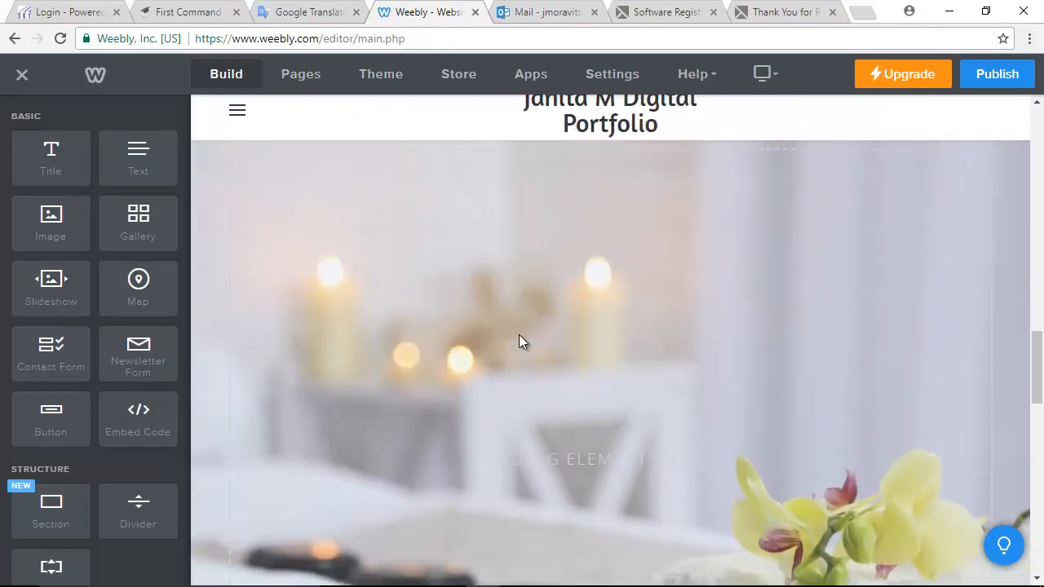
{"action": "scroll", "coordinate": [795, 349], "scroll_direction": "up", "scroll_amount": 4}
{"action": "scroll", "coordinate": [734, 346], "scroll_direction": "down", "scroll_amount": 4}
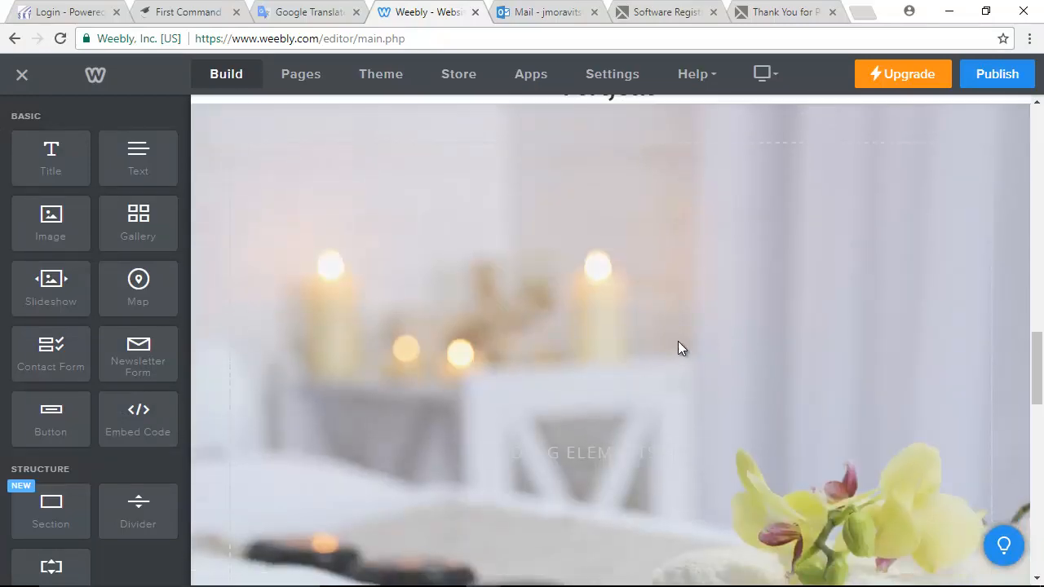
{"action": "scroll", "coordinate": [678, 340], "scroll_direction": "up", "scroll_amount": 3}
{"action": "left_click", "coordinate": [705, 371]}
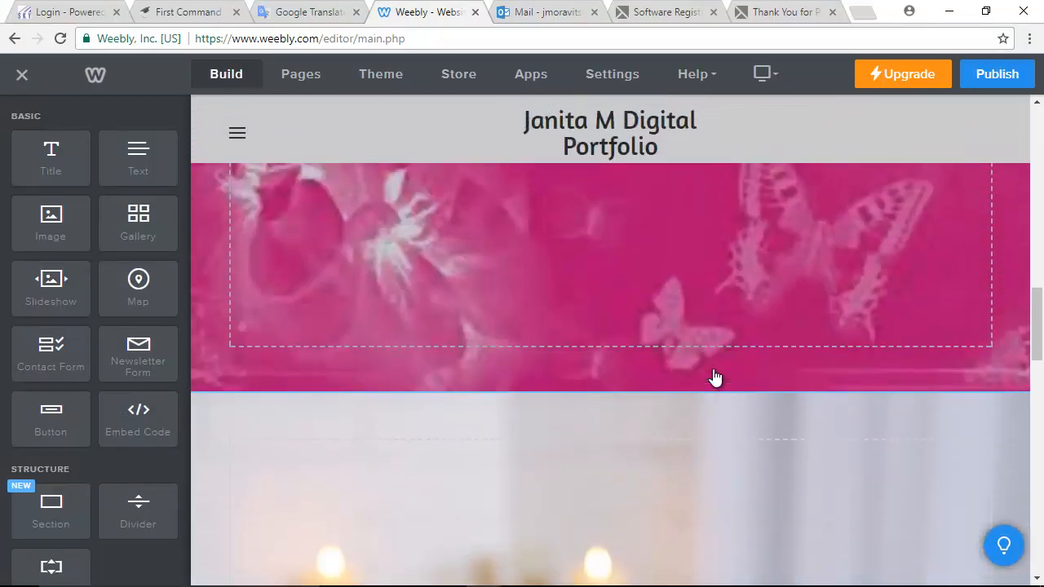
{"action": "left_click", "coordinate": [676, 366]}
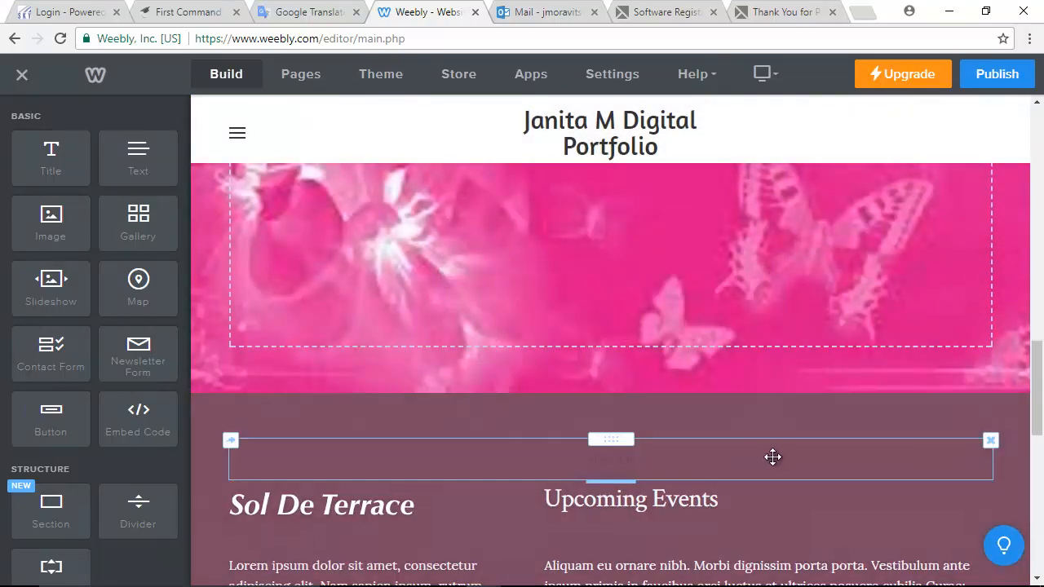
- Delete the spacer, Upcoming Events and Sol De Terrace headings, Aliquam paragraph and 04:30PM time
{"action": "left_click", "coordinate": [990, 441]}
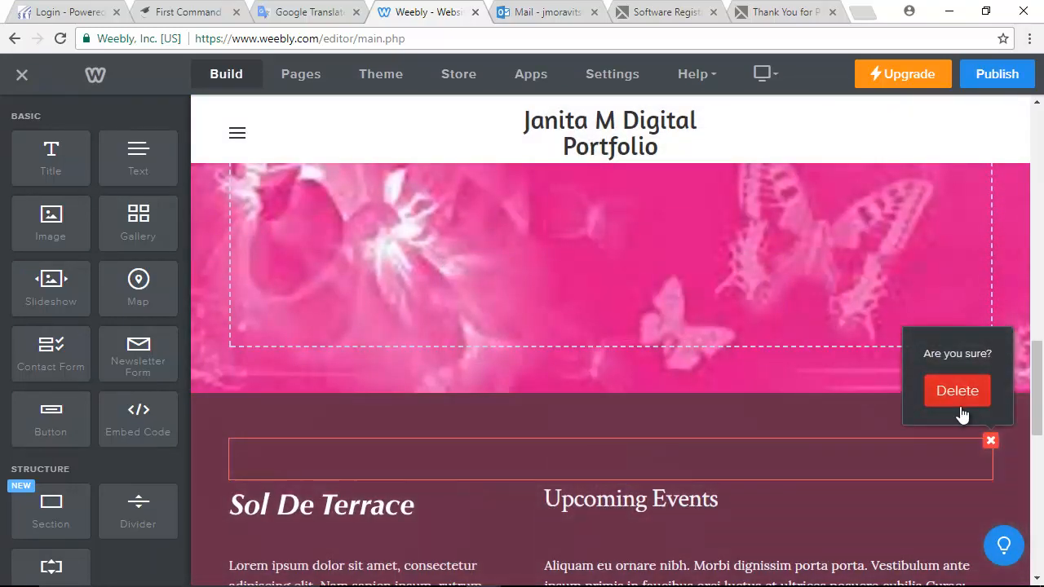
{"action": "left_click", "coordinate": [957, 391]}
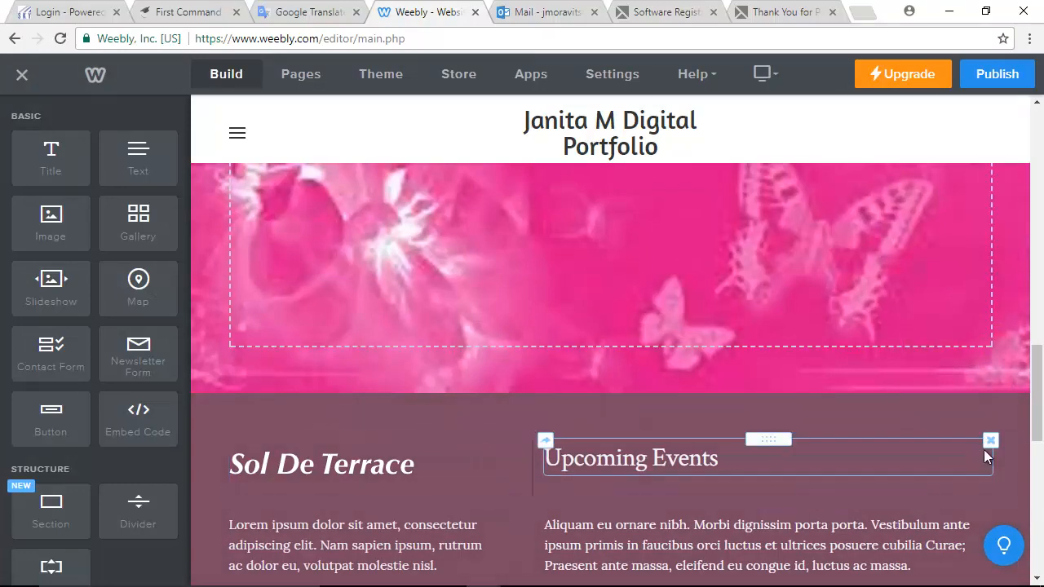
{"action": "left_click", "coordinate": [990, 441]}
{"action": "left_click", "coordinate": [958, 390]}
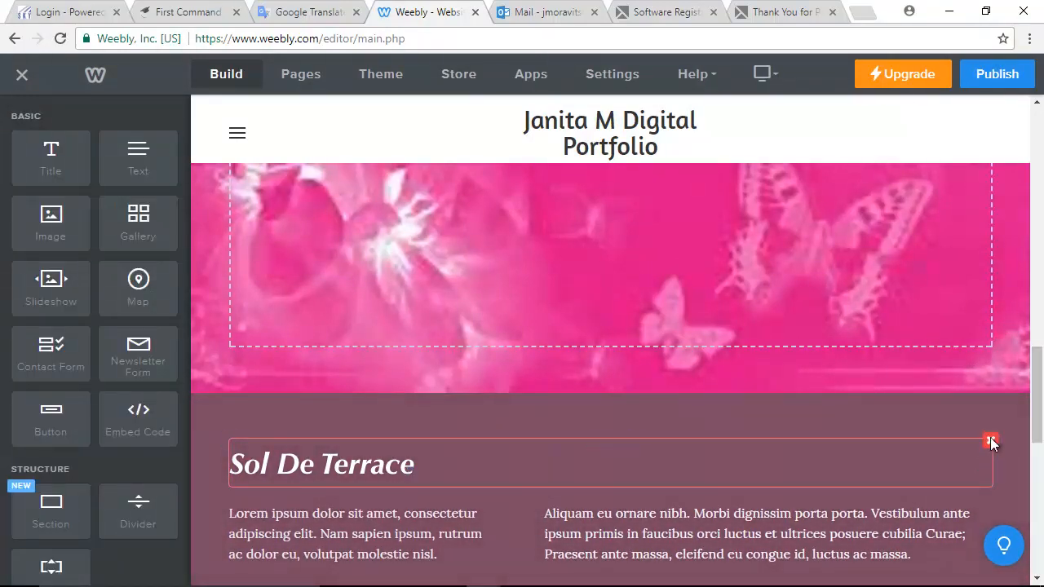
{"action": "left_click", "coordinate": [990, 441]}
{"action": "left_click", "coordinate": [957, 390]}
{"action": "scroll", "coordinate": [989, 238], "scroll_direction": "down", "scroll_amount": 3}
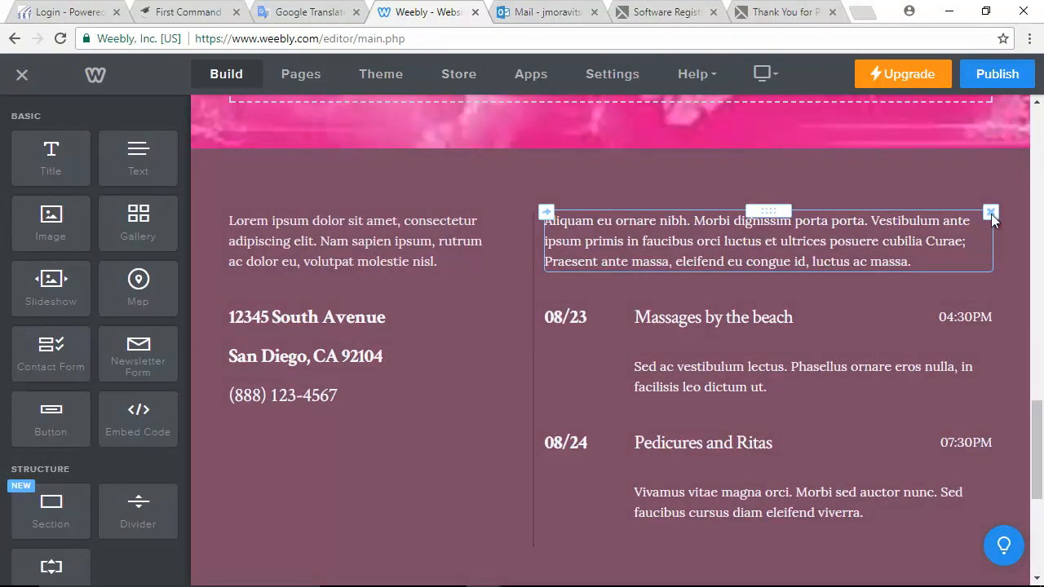
{"action": "left_click", "coordinate": [989, 212]}
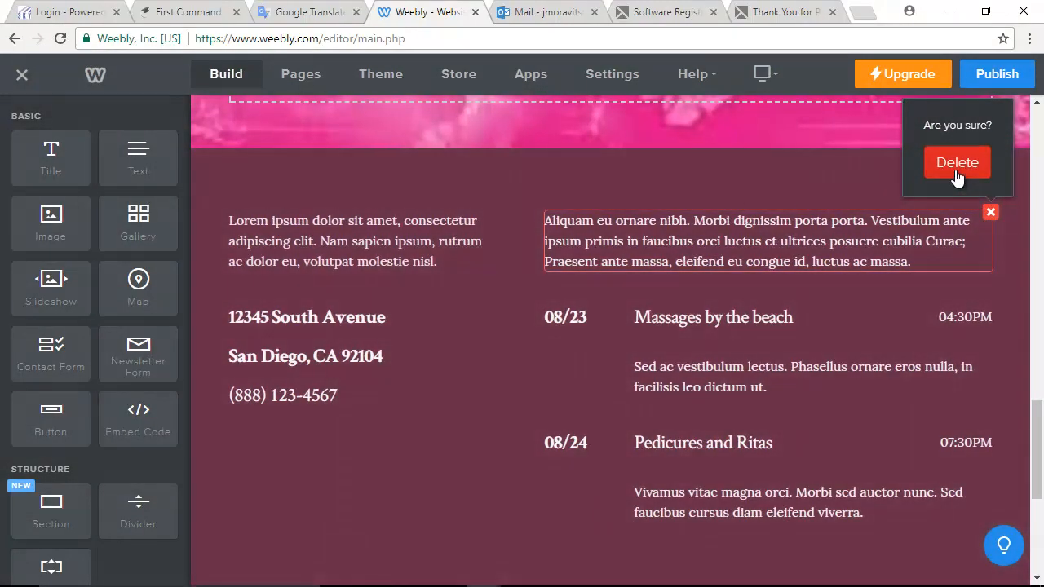
{"action": "left_click", "coordinate": [956, 161]}
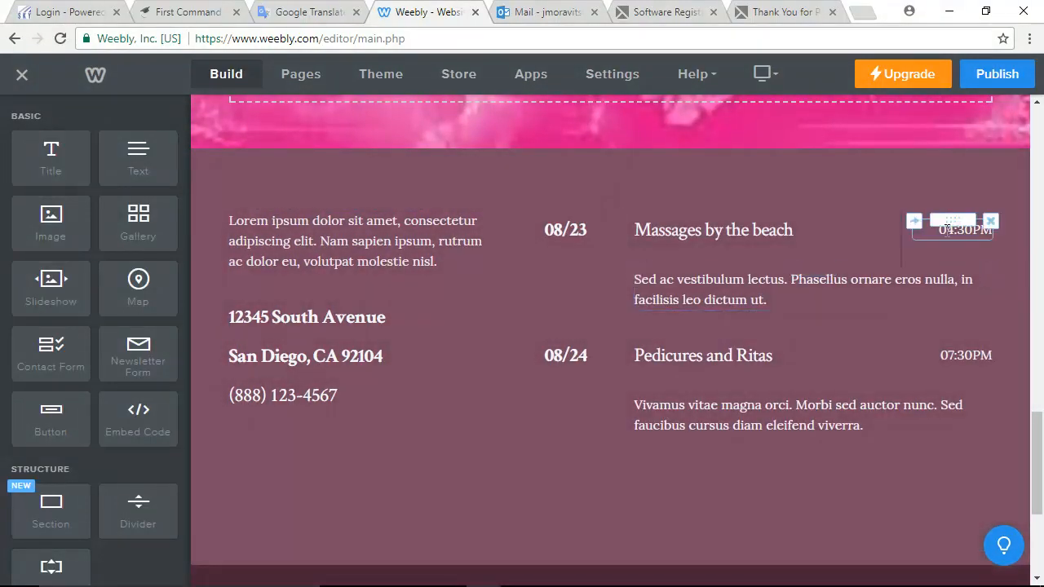
{"action": "left_click", "coordinate": [990, 221]}
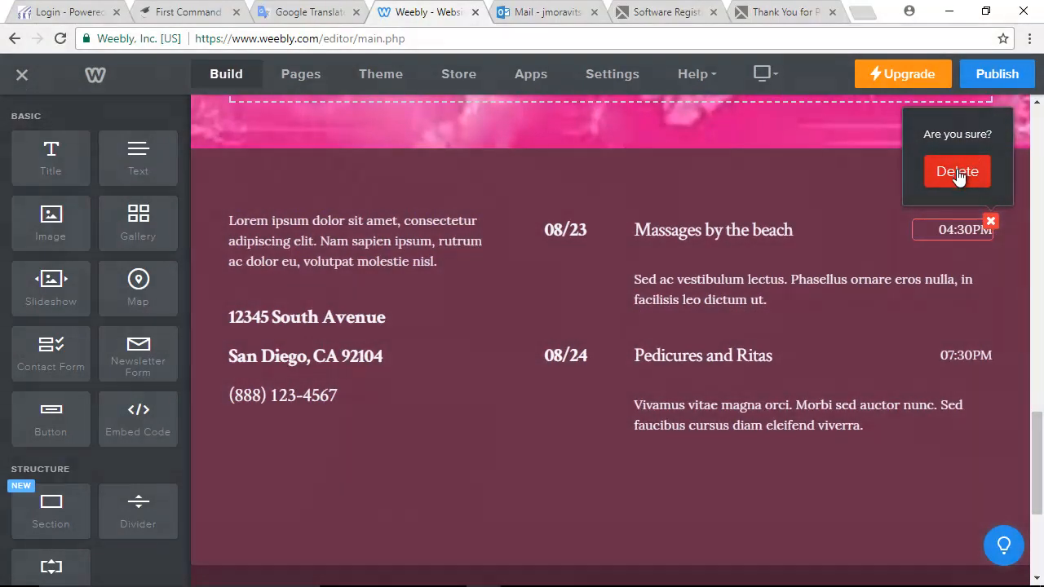
{"action": "left_click", "coordinate": [951, 174]}
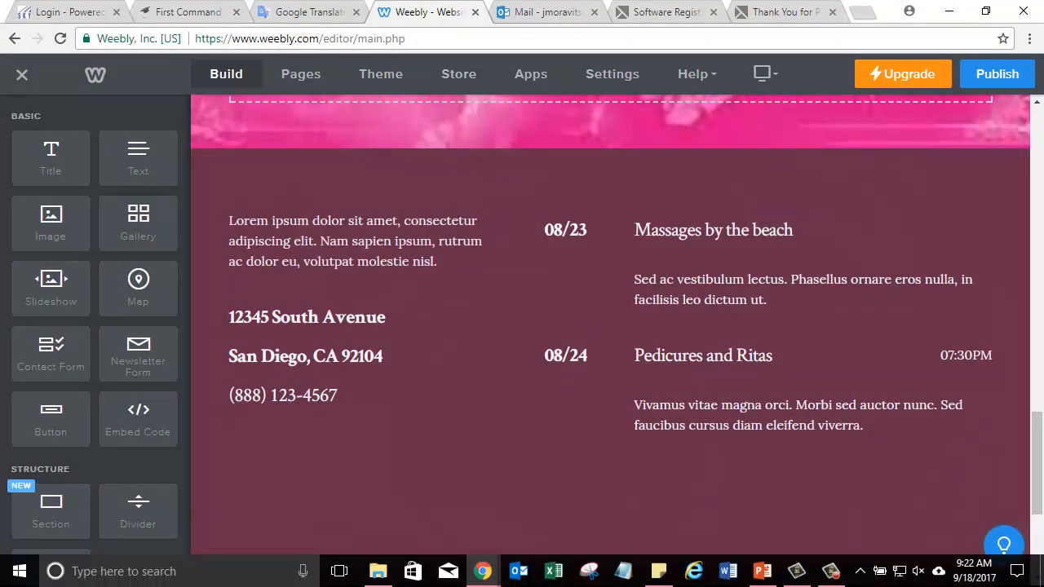
{"action": "scroll", "coordinate": [475, 459], "scroll_direction": "up", "scroll_amount": 10}
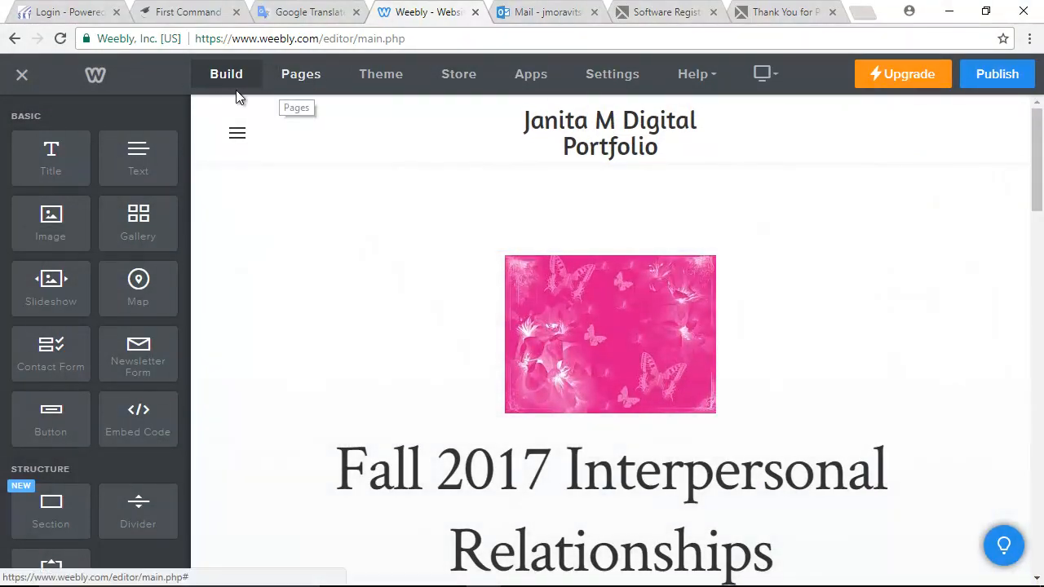
- Look over the home page, then display the site's Pages panel
{"action": "scroll", "coordinate": [379, 314], "scroll_direction": "down", "scroll_amount": 8}
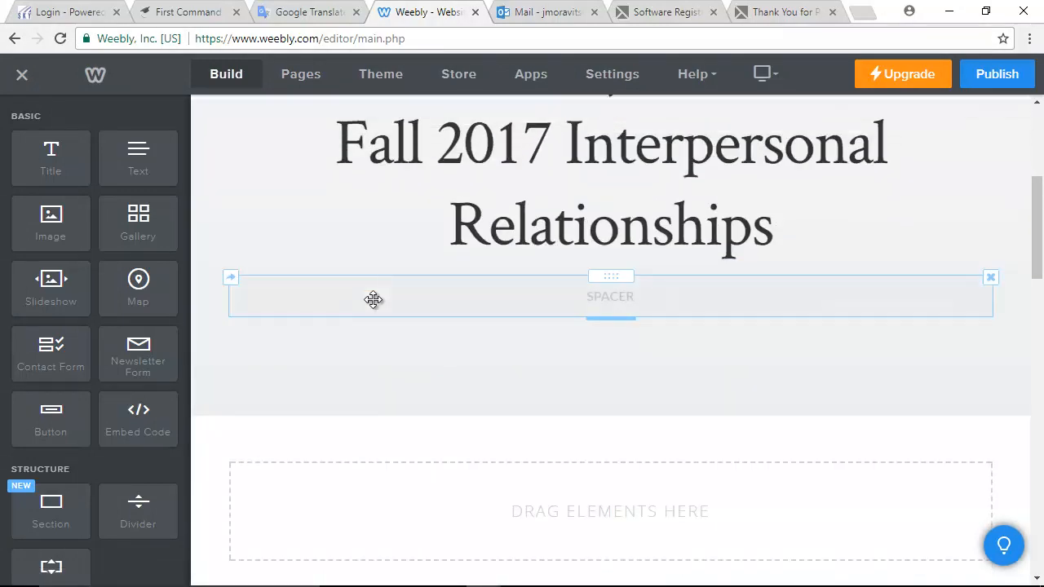
{"action": "scroll", "coordinate": [372, 309], "scroll_direction": "up", "scroll_amount": 8}
{"action": "scroll", "coordinate": [367, 301], "scroll_direction": "down", "scroll_amount": 4}
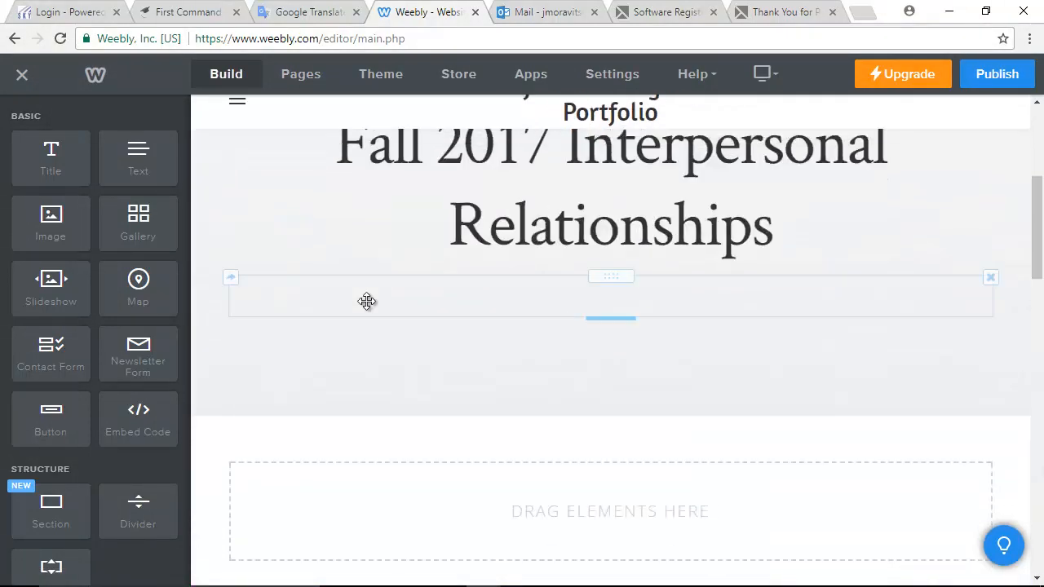
{"action": "scroll", "coordinate": [317, 282], "scroll_direction": "up", "scroll_amount": 4}
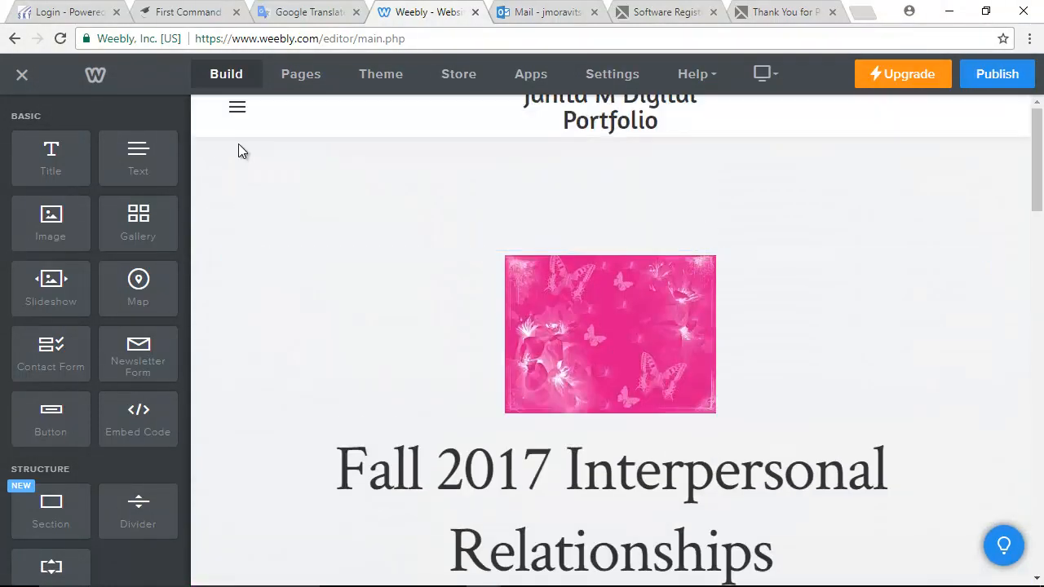
{"action": "left_click", "coordinate": [308, 77]}
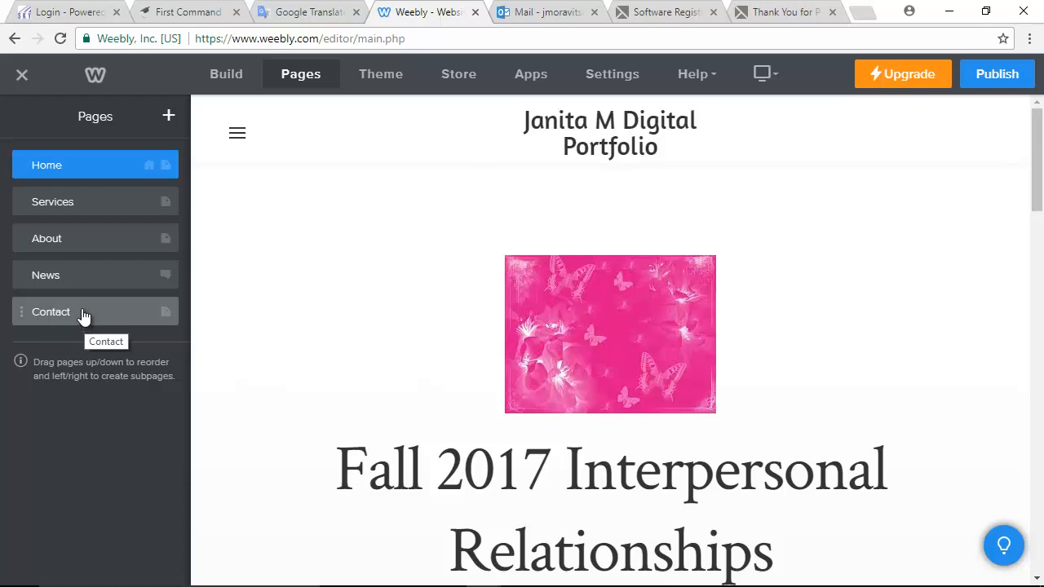
- Delete the Services, About, News and Contact pages one by one, confirming each deletion
{"action": "left_click", "coordinate": [41, 210]}
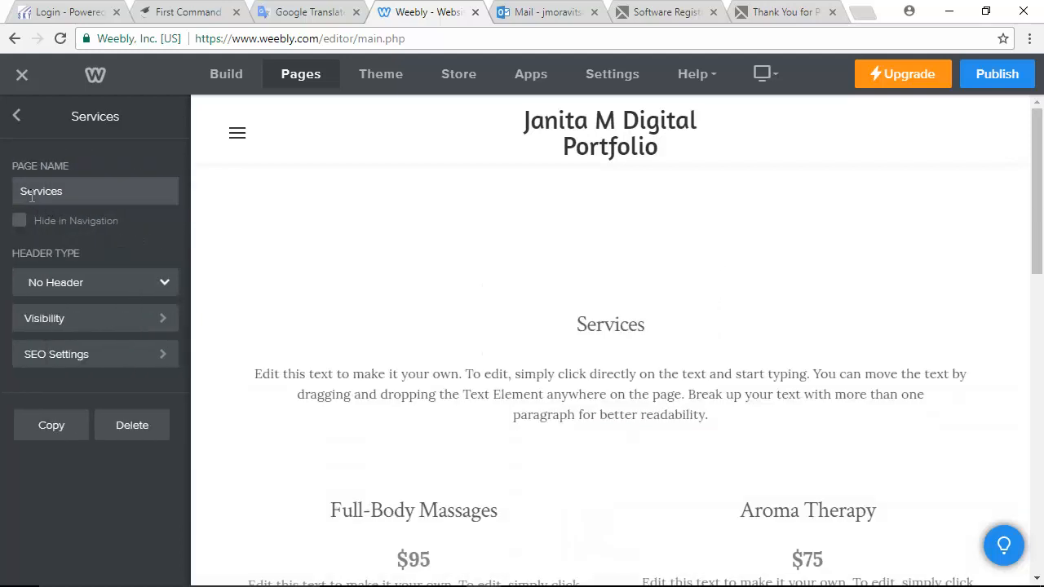
{"action": "left_click", "coordinate": [135, 424]}
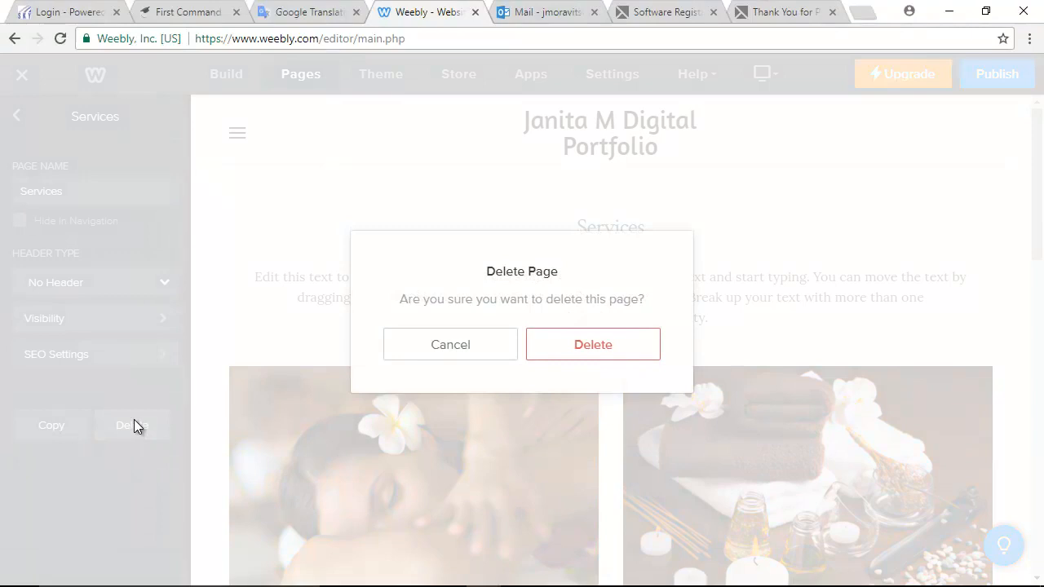
{"action": "left_click", "coordinate": [586, 357]}
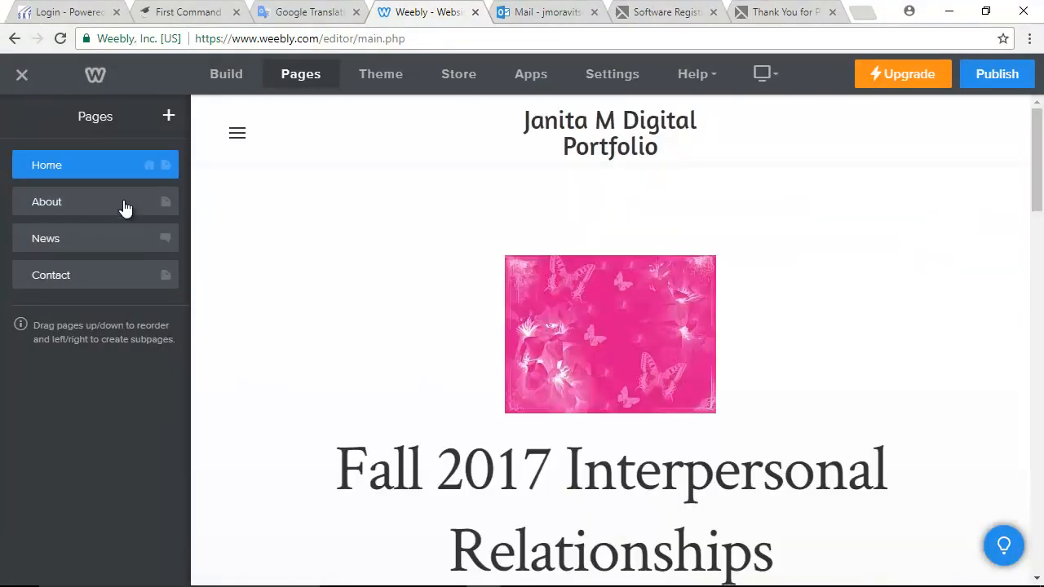
{"action": "left_click", "coordinate": [133, 204]}
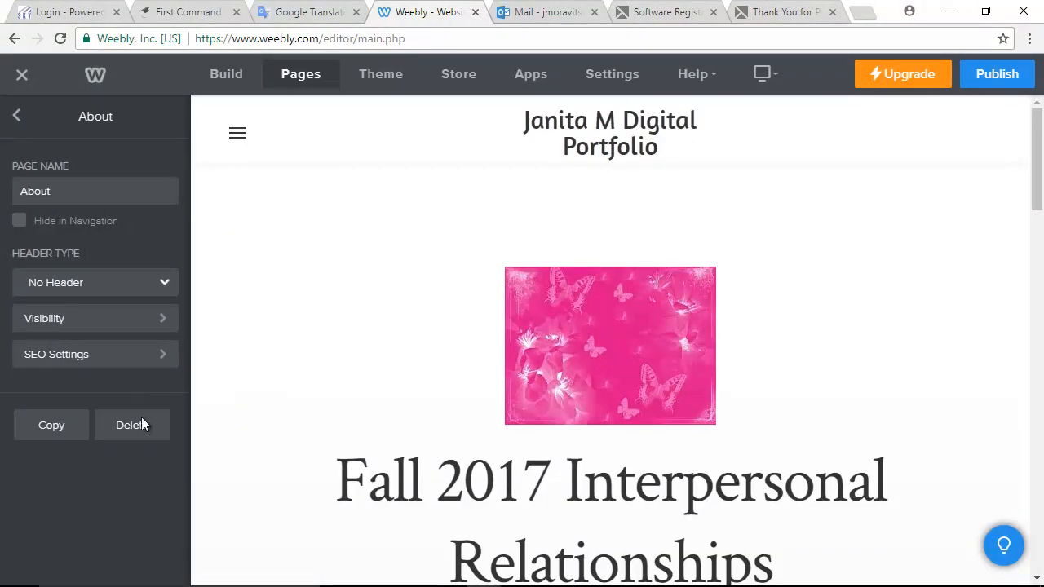
{"action": "left_click", "coordinate": [134, 424]}
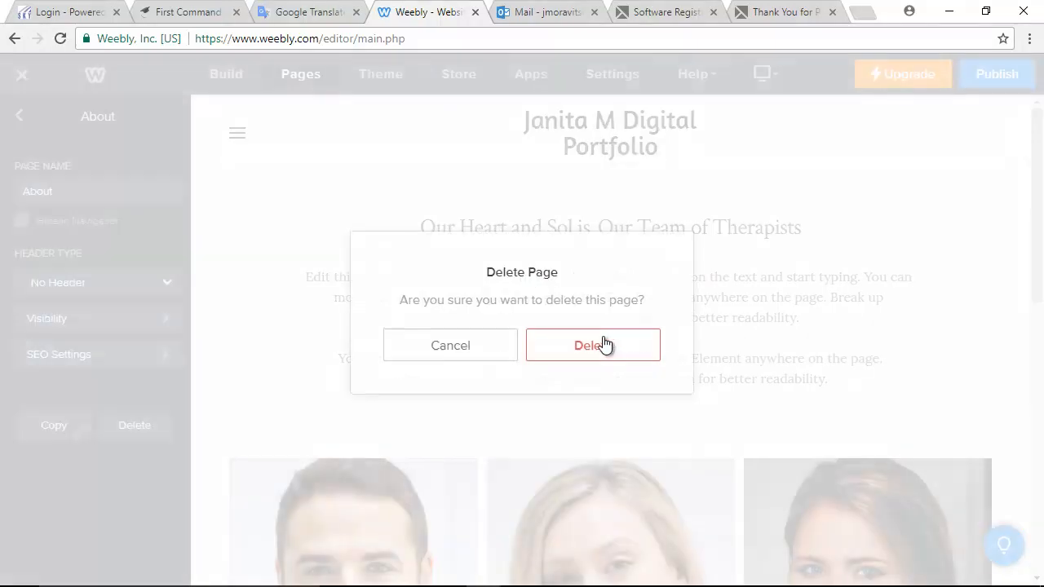
{"action": "left_click", "coordinate": [604, 346]}
{"action": "left_click", "coordinate": [47, 199]}
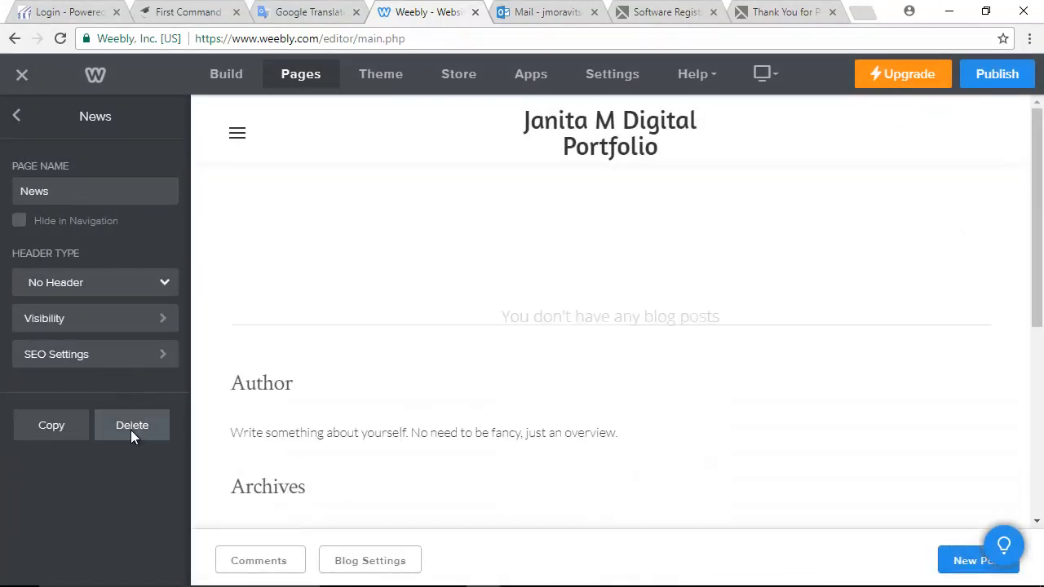
{"action": "left_click", "coordinate": [132, 427]}
{"action": "left_click", "coordinate": [567, 345]}
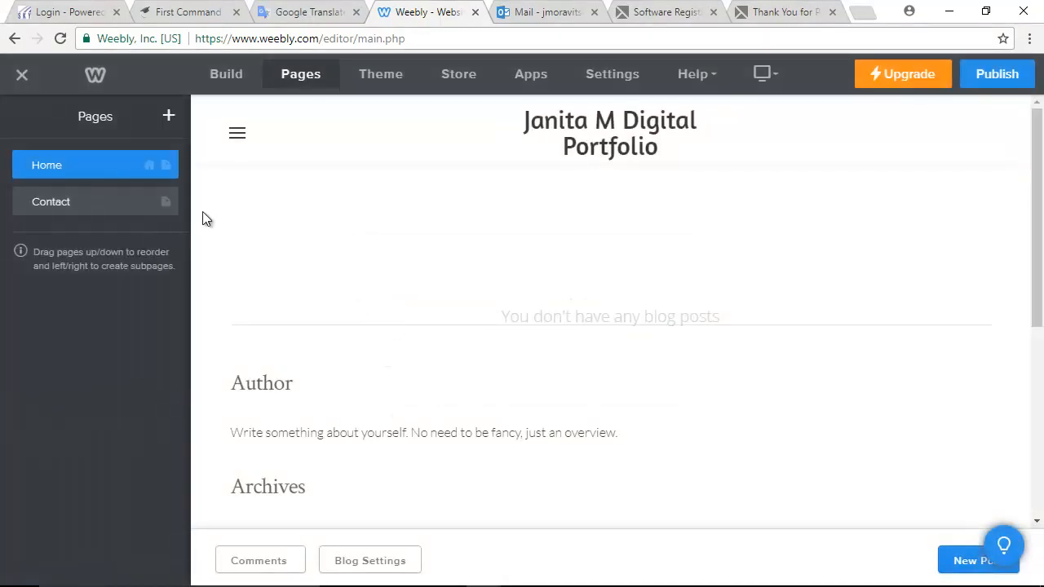
{"action": "left_click", "coordinate": [84, 210]}
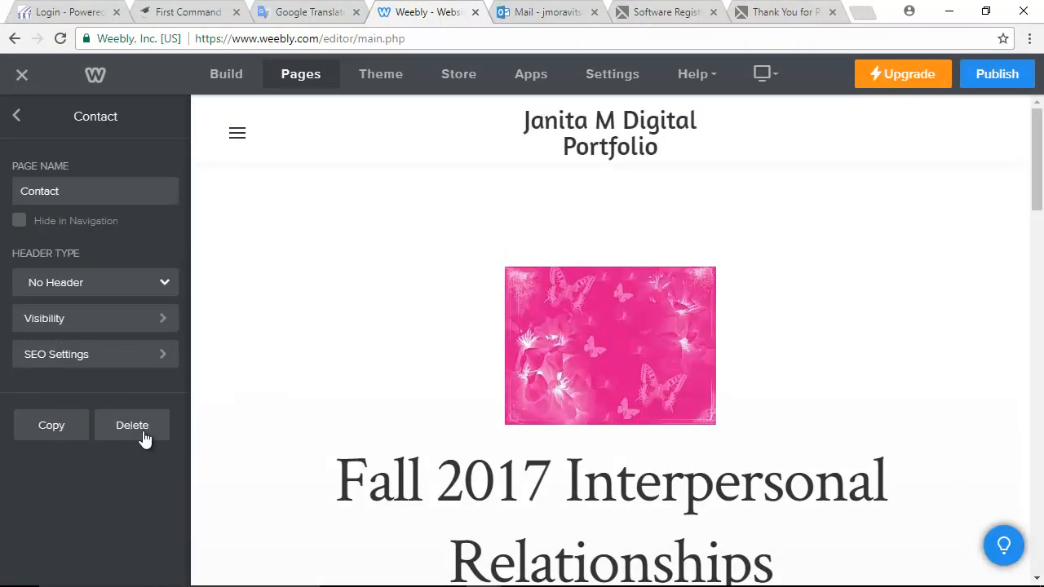
{"action": "left_click", "coordinate": [143, 439]}
{"action": "left_click", "coordinate": [594, 347]}
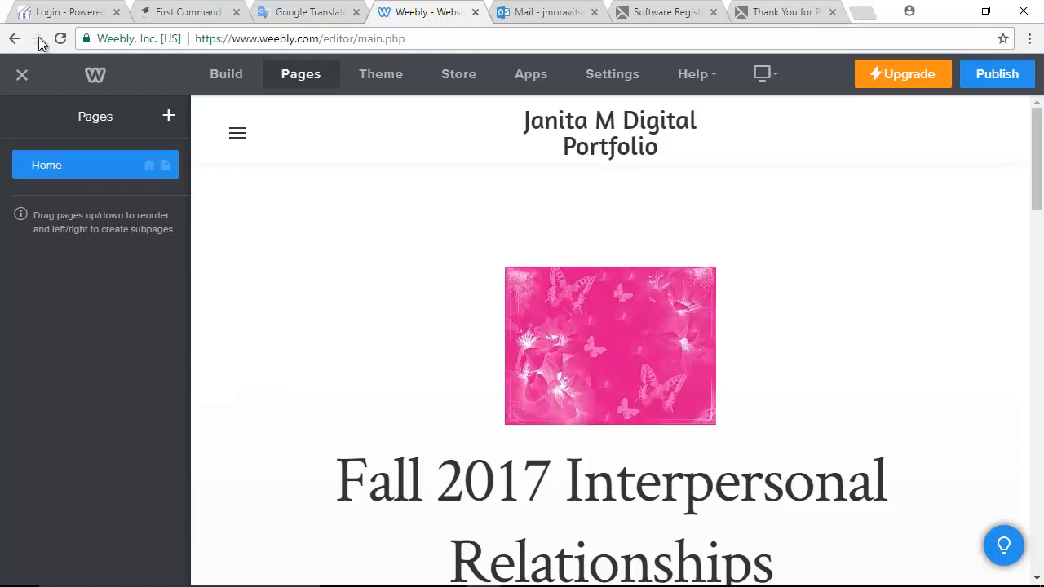
- Add a standard page titled 'About' after Home and close the expanded navigation menu
{"action": "left_click", "coordinate": [168, 120]}
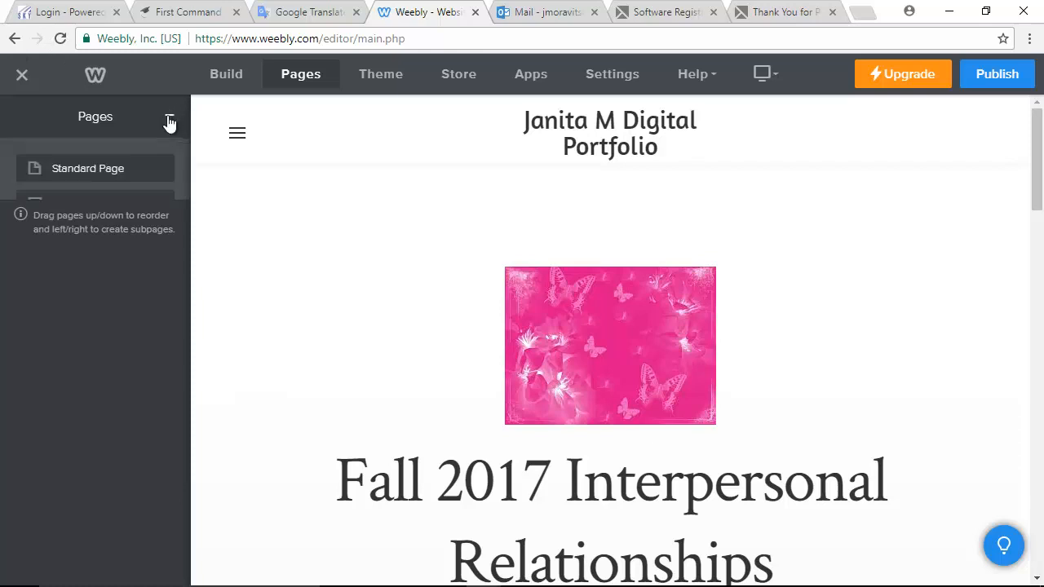
{"action": "left_click", "coordinate": [92, 168]}
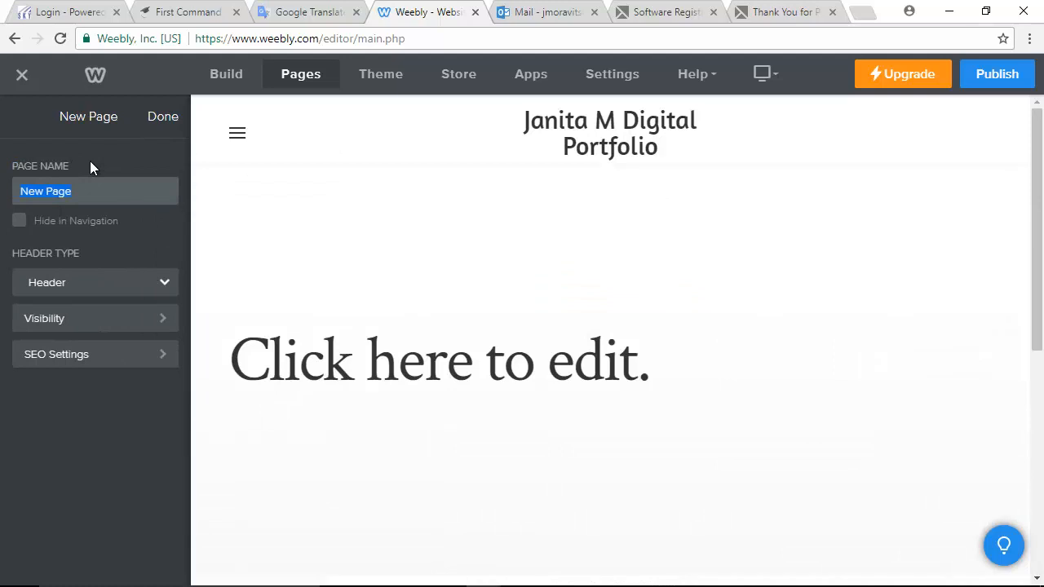
{"action": "type", "text": "About"}
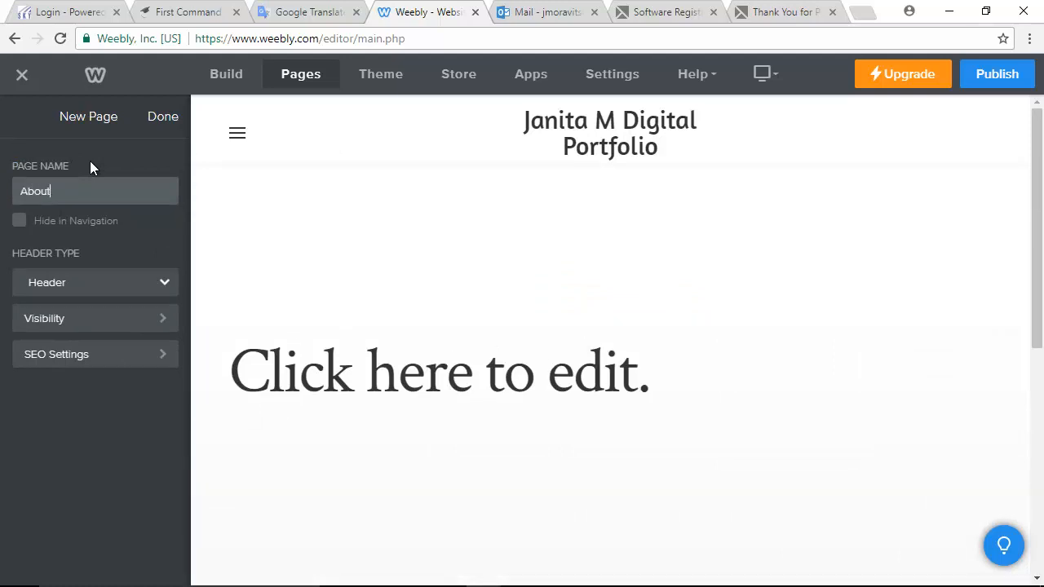
{"action": "left_click", "coordinate": [160, 117]}
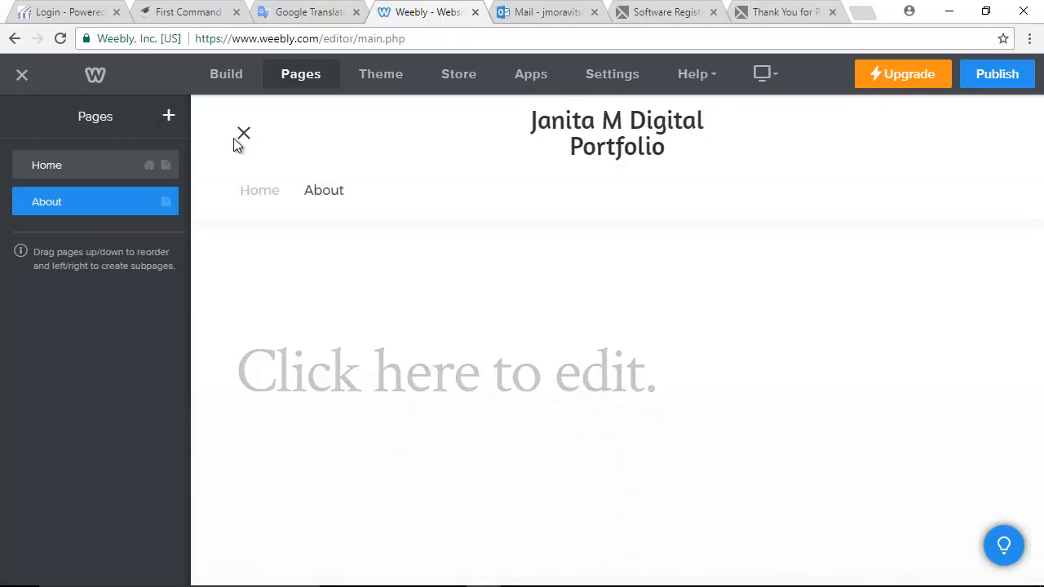
{"action": "left_click", "coordinate": [324, 191]}
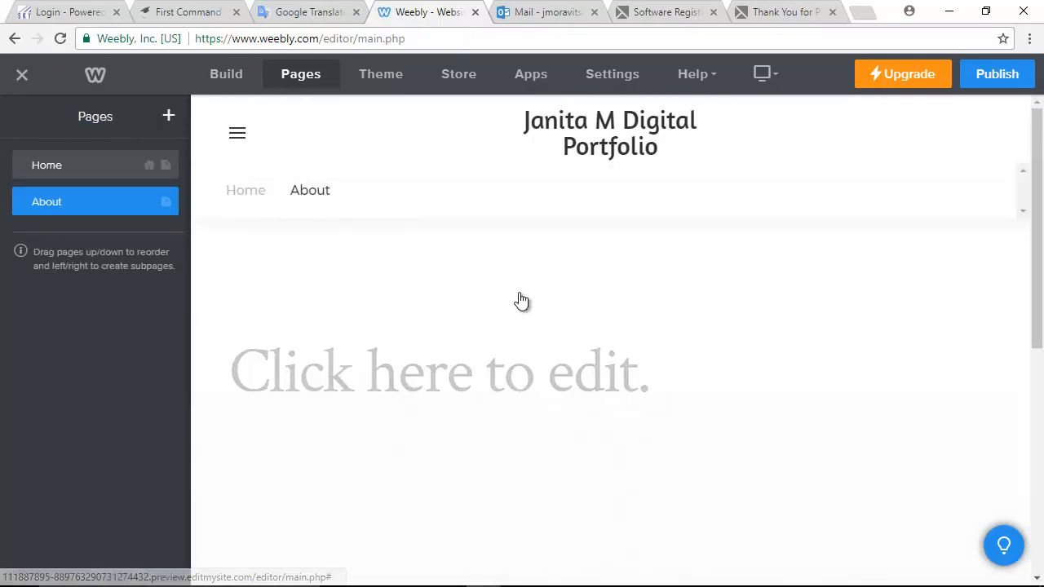
{"action": "scroll", "coordinate": [503, 310], "scroll_direction": "down", "scroll_amount": 3}
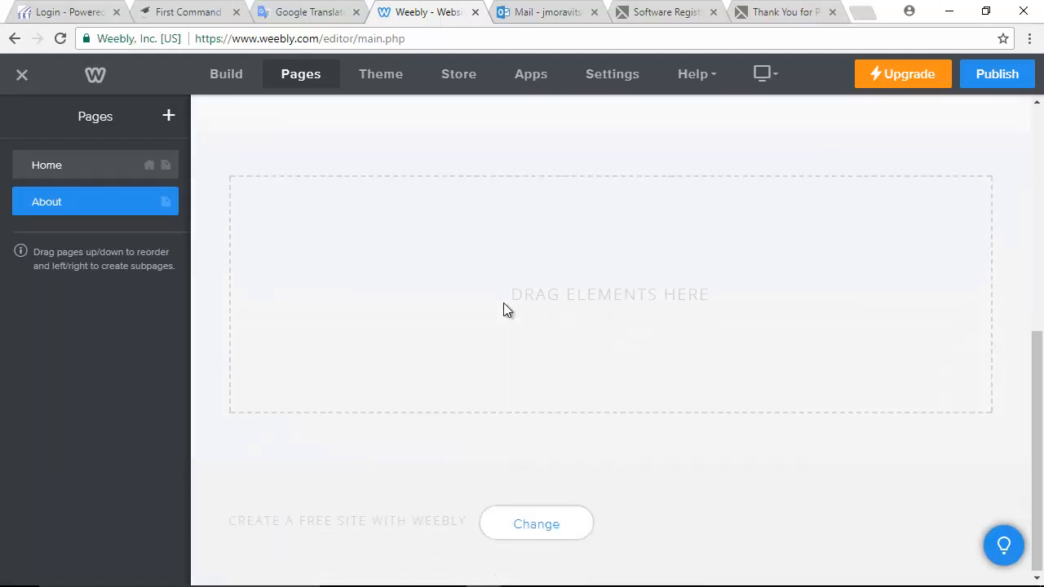
{"action": "scroll", "coordinate": [503, 309], "scroll_direction": "up", "scroll_amount": 5}
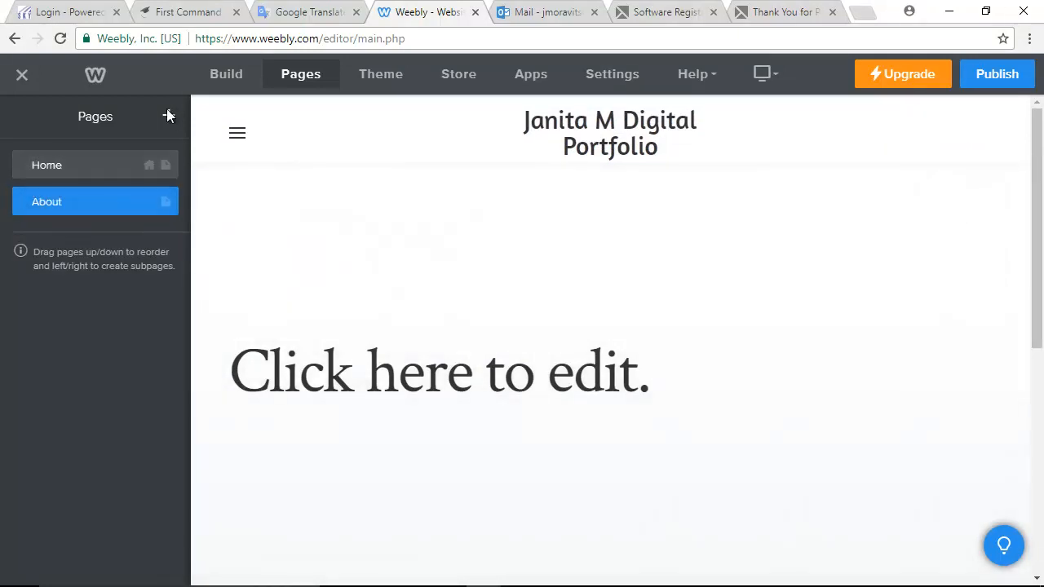
- Add a standard page named Contact below About in the page list
{"action": "left_click", "coordinate": [168, 119]}
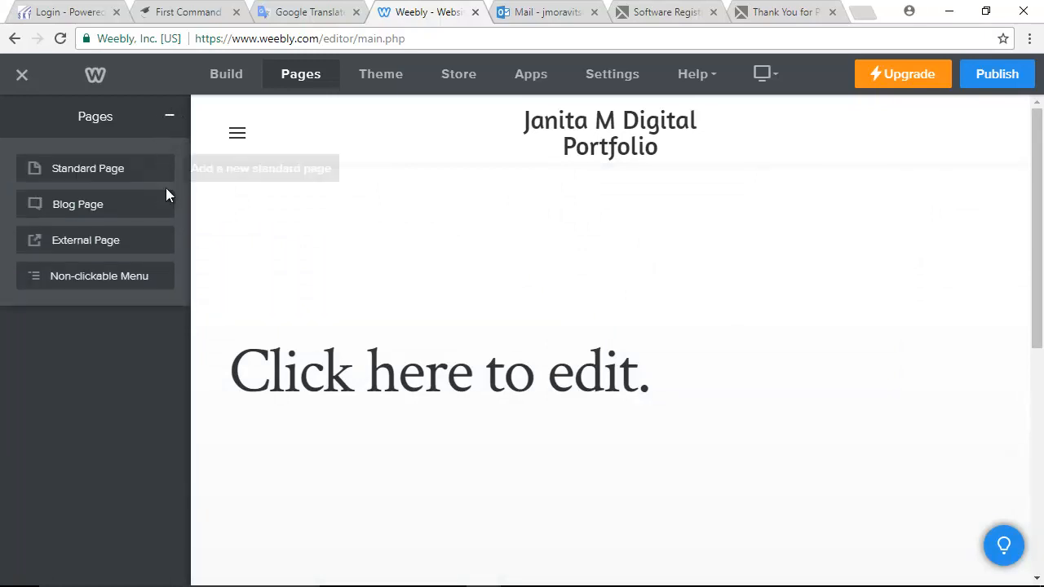
{"action": "left_click", "coordinate": [101, 170]}
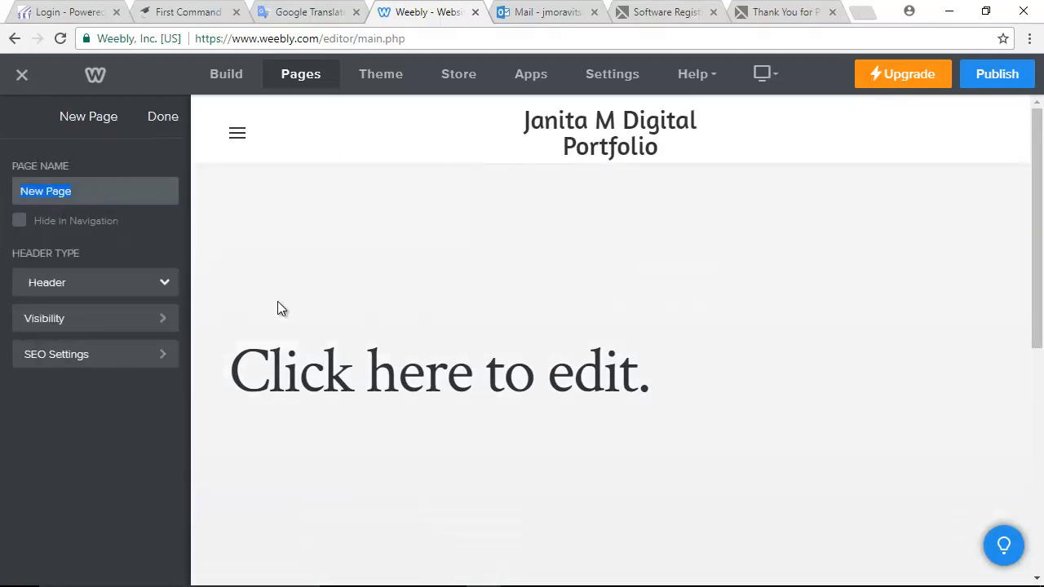
{"action": "type", "text": "Contact"}
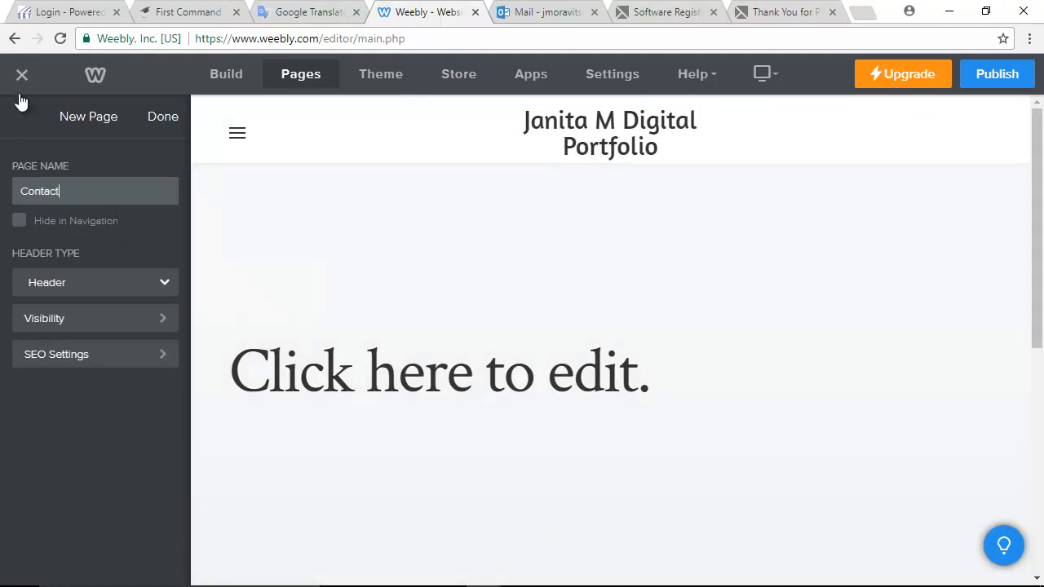
{"action": "left_click", "coordinate": [168, 121]}
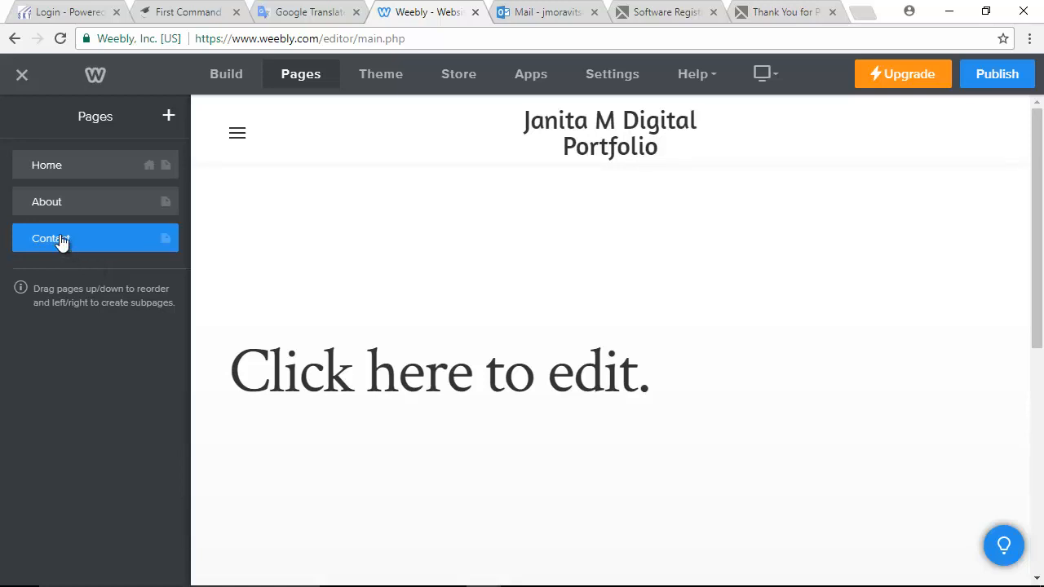
- Add a standard page named Projects after Contact, then return to Build mode
{"action": "left_click", "coordinate": [172, 122]}
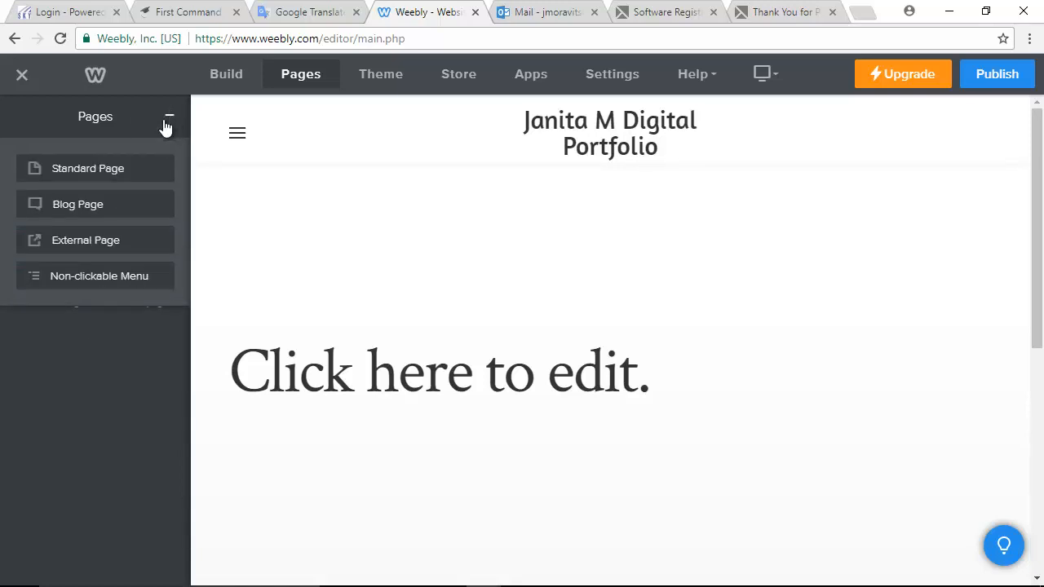
{"action": "left_click", "coordinate": [109, 173]}
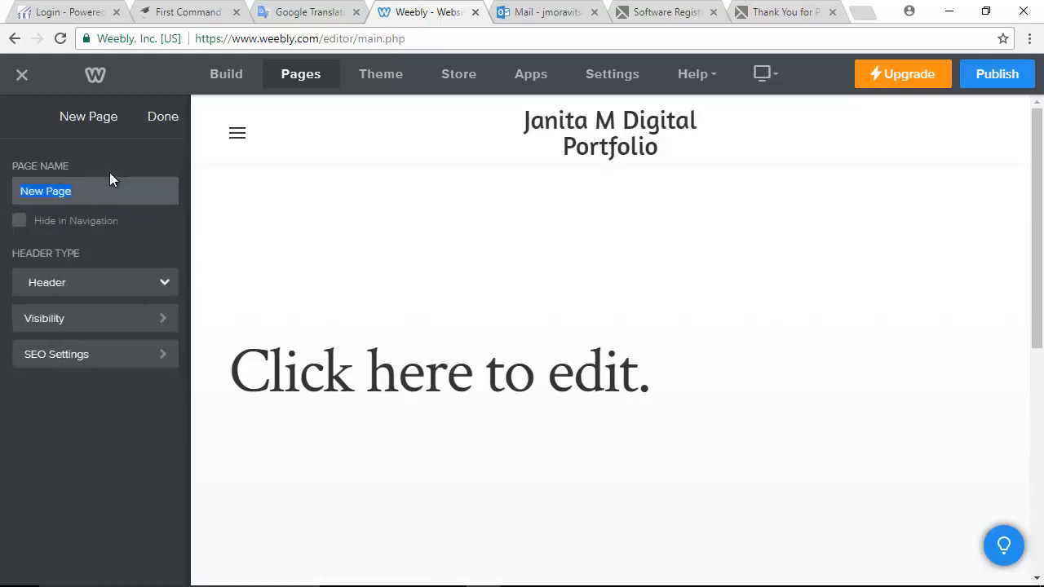
{"action": "type", "text": "Projects"}
{"action": "left_click", "coordinate": [163, 116]}
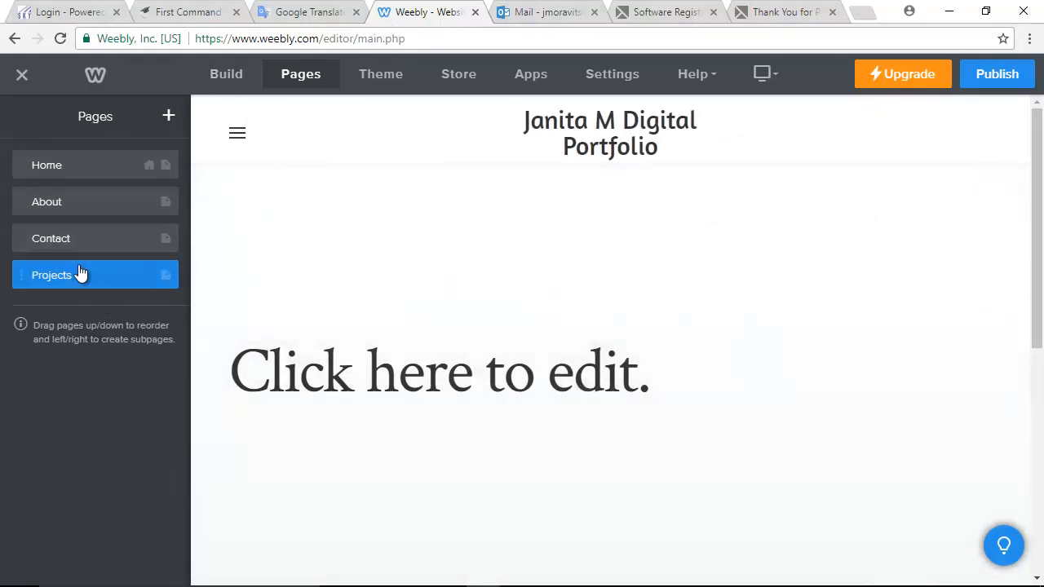
{"action": "left_click", "coordinate": [228, 72]}
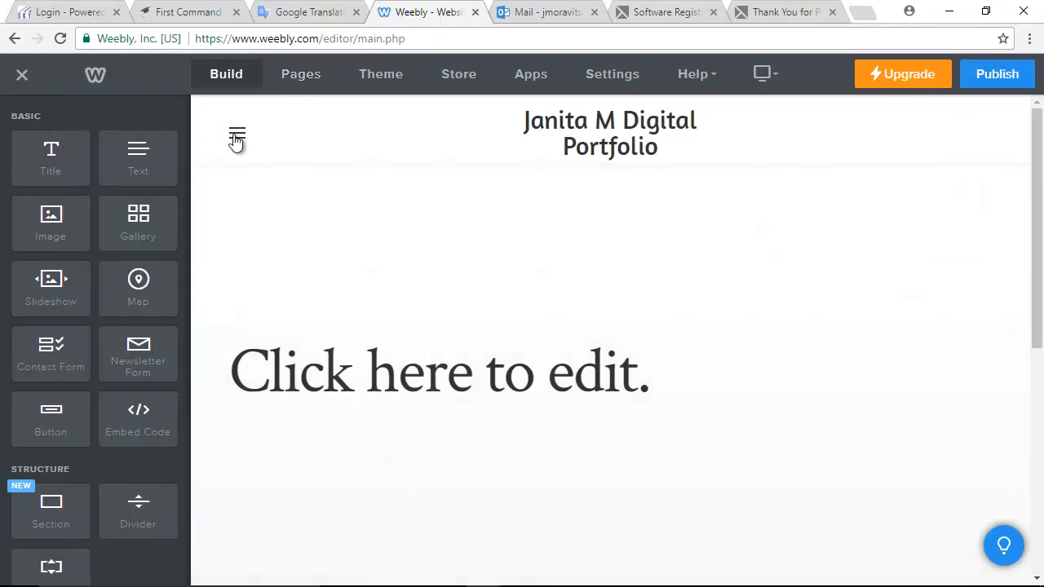
- Go to the Projects page and change its placeholder headline to 'Projects'
{"action": "left_click", "coordinate": [237, 138]}
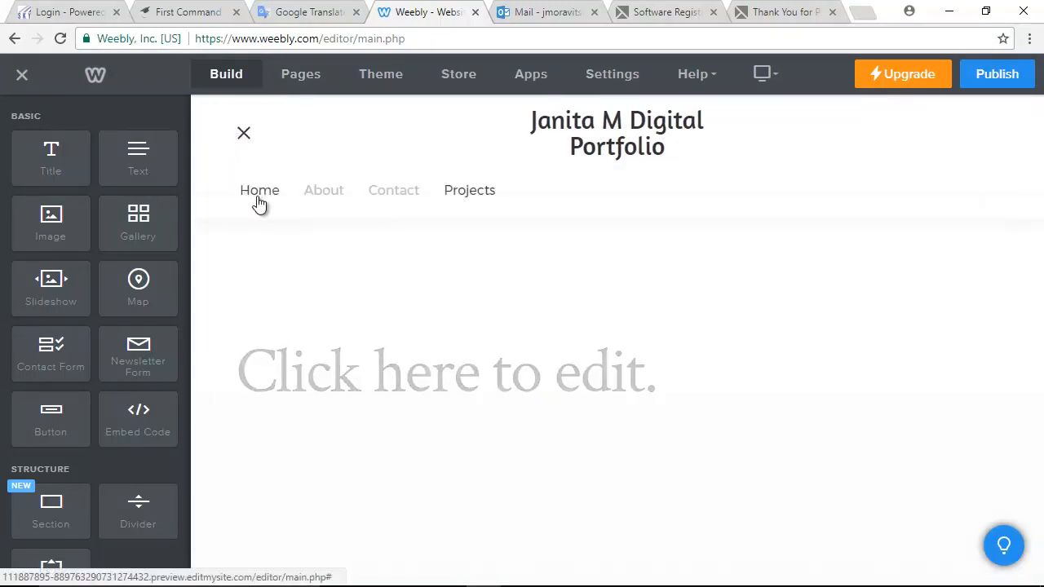
{"action": "left_click", "coordinate": [470, 191]}
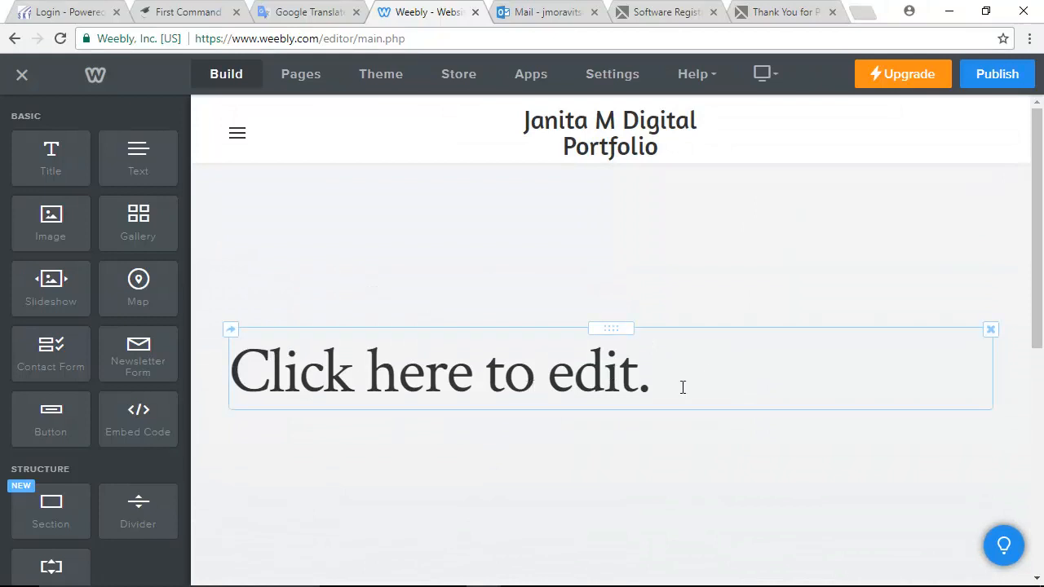
{"action": "left_click", "coordinate": [661, 379]}
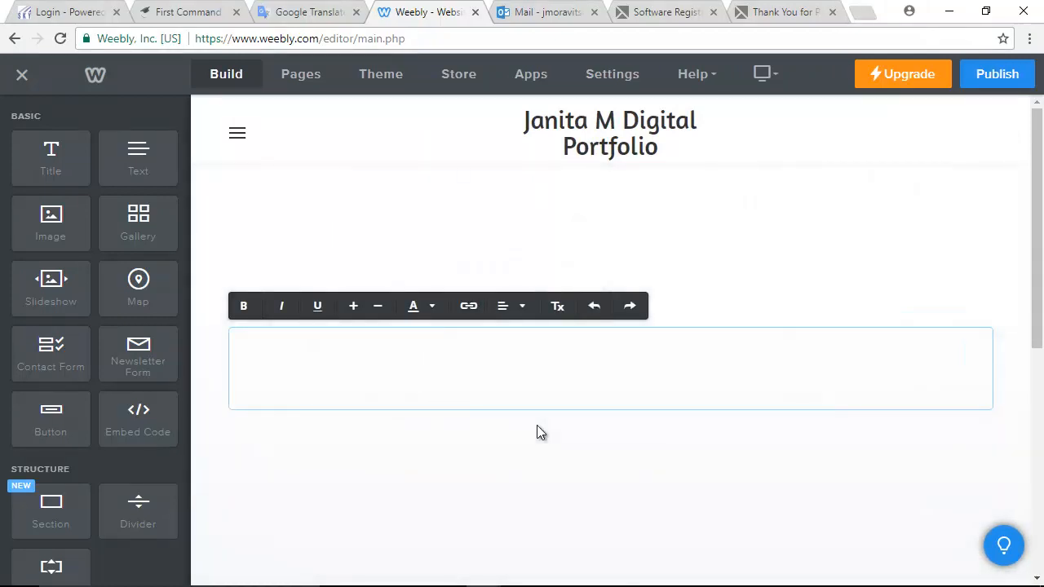
{"action": "type", "text": "Project"}
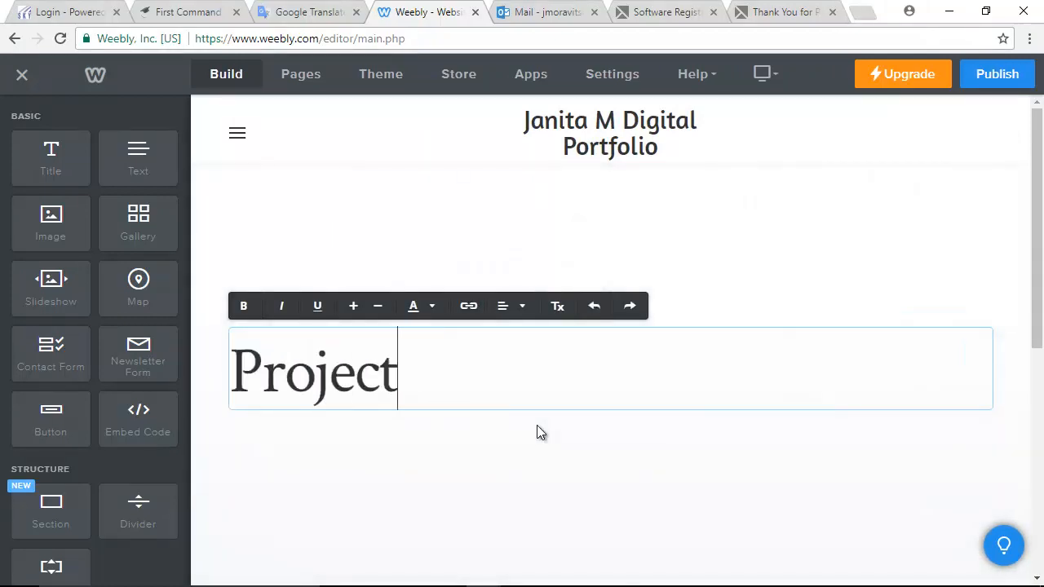
{"action": "type", "text": "s"}
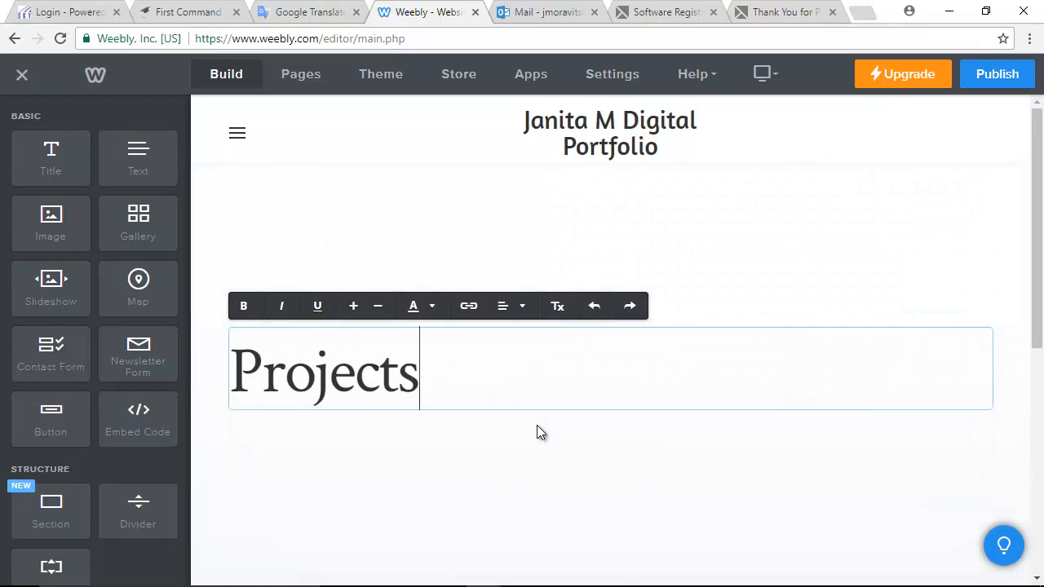
{"action": "left_click", "coordinate": [355, 504]}
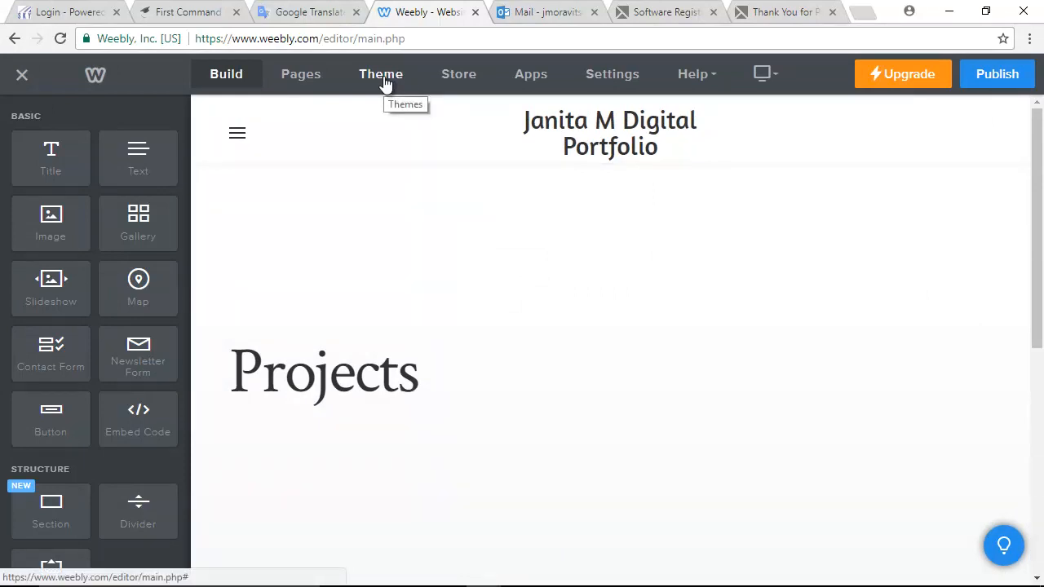
{"action": "scroll", "coordinate": [362, 446], "scroll_direction": "down", "scroll_amount": 5}
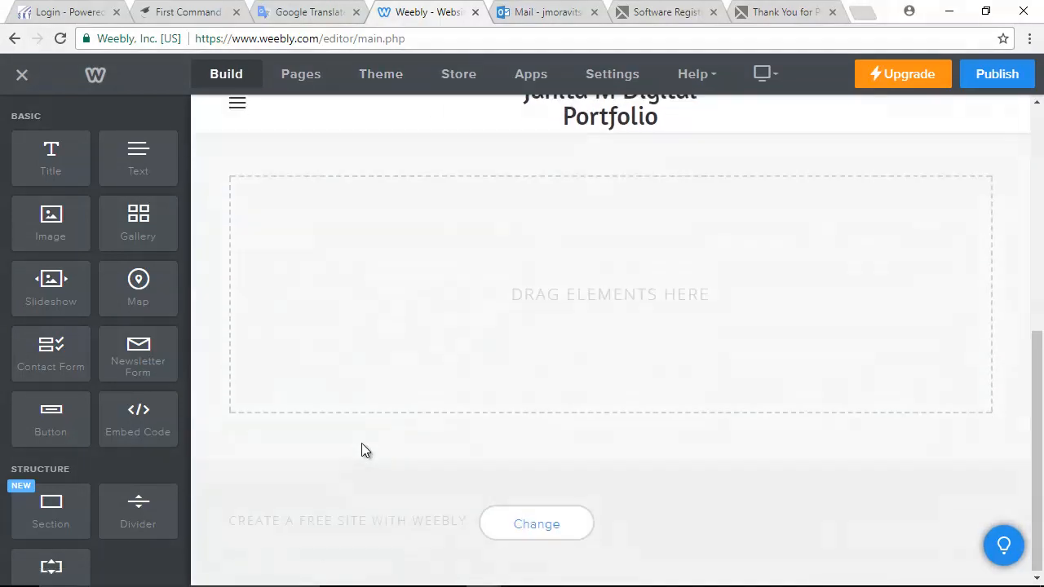
{"action": "scroll", "coordinate": [364, 449], "scroll_direction": "up", "scroll_amount": 5}
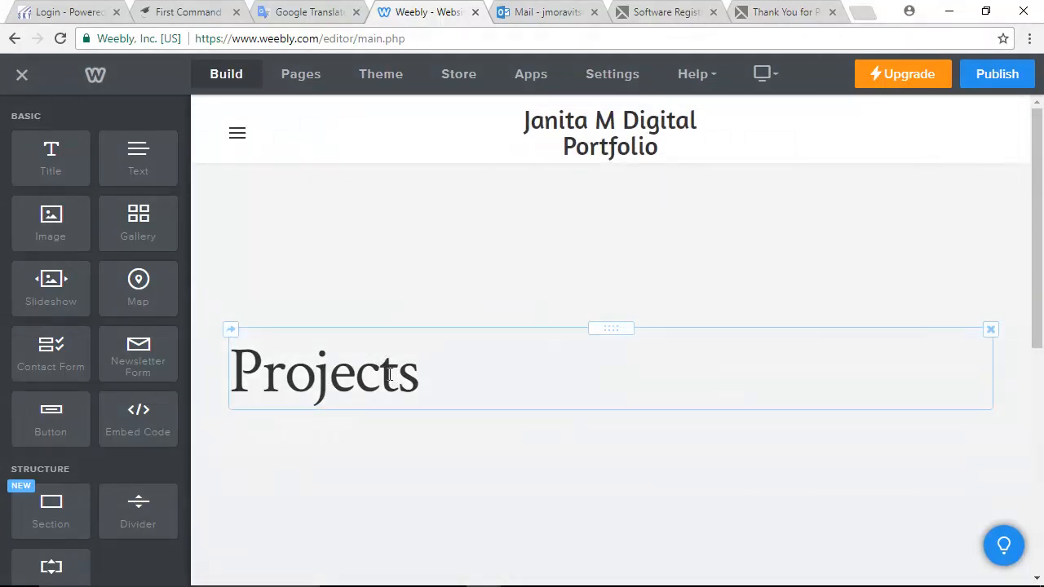
- Set the theme's headline font to Amaranth in Theme Options, then return to Build
{"action": "left_click", "coordinate": [379, 77]}
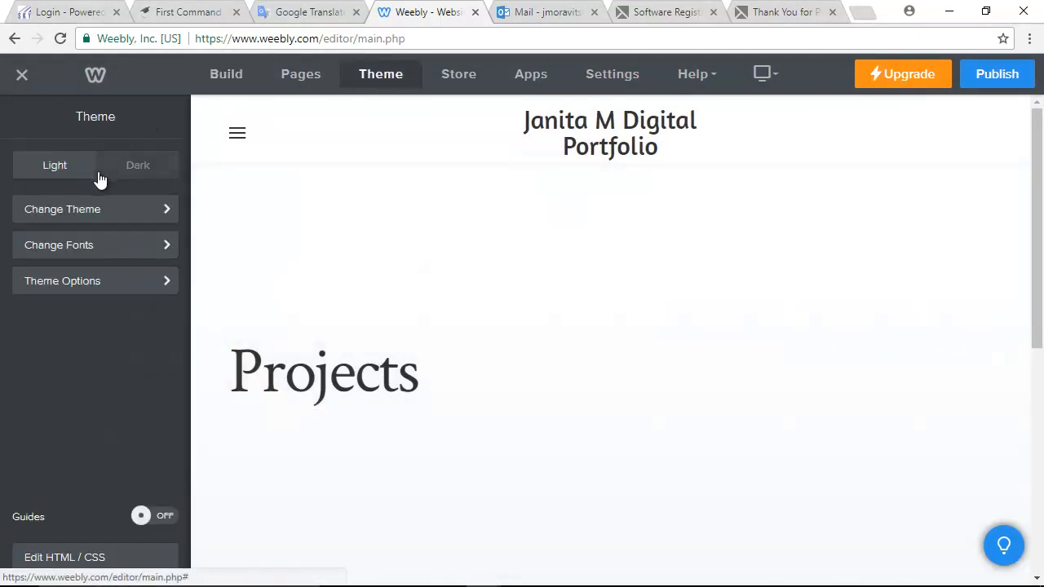
{"action": "left_click", "coordinate": [77, 256]}
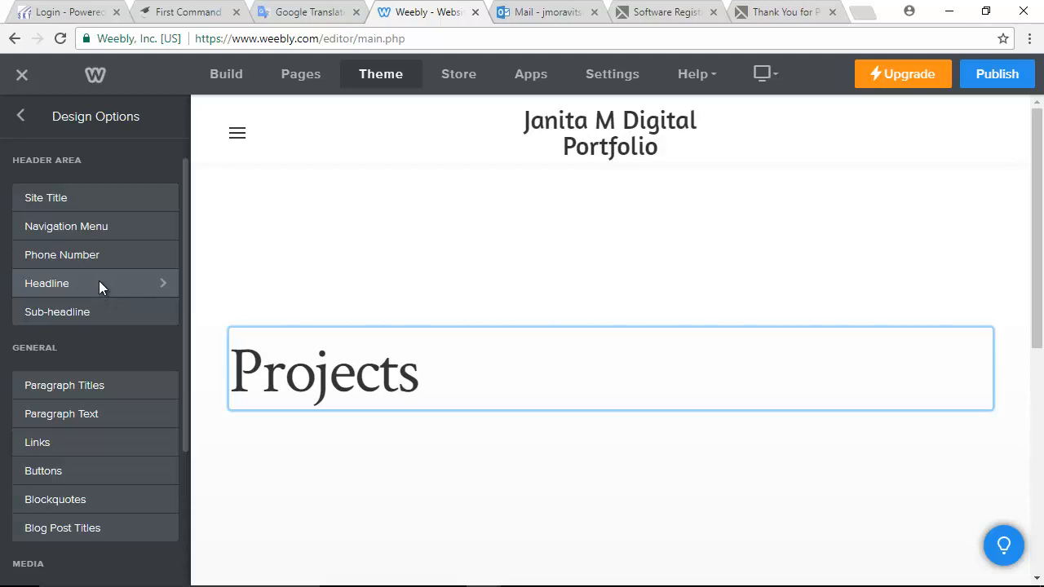
{"action": "left_click", "coordinate": [99, 283]}
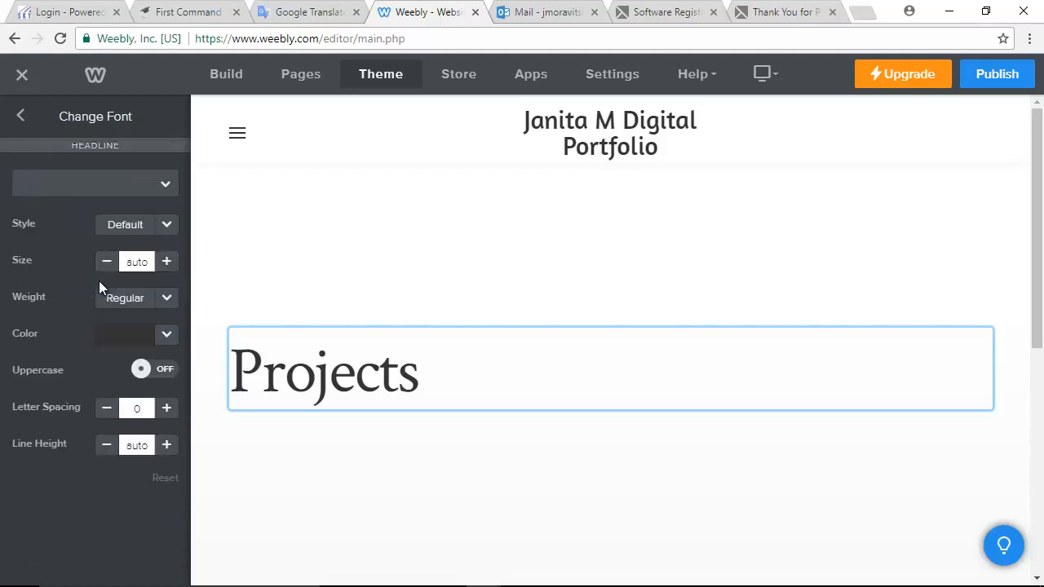
{"action": "left_click", "coordinate": [165, 187]}
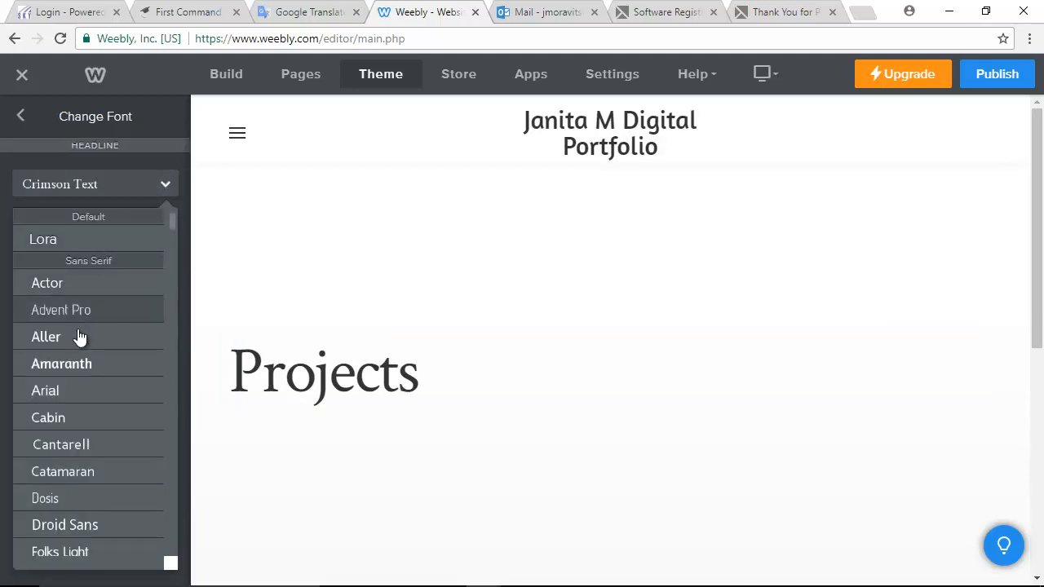
{"action": "left_click", "coordinate": [67, 365]}
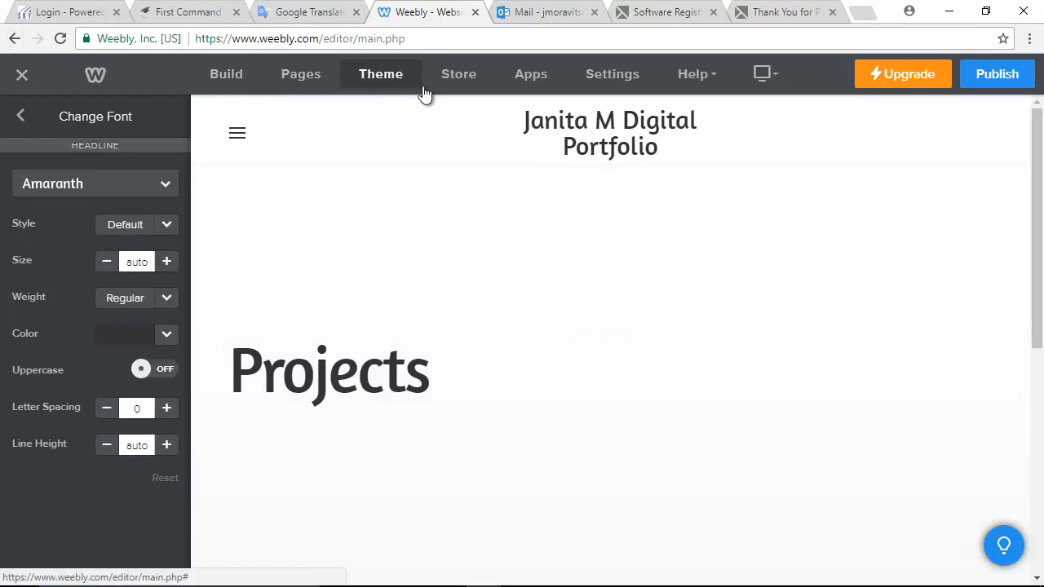
{"action": "left_click", "coordinate": [303, 77]}
{"action": "left_click", "coordinate": [228, 74]}
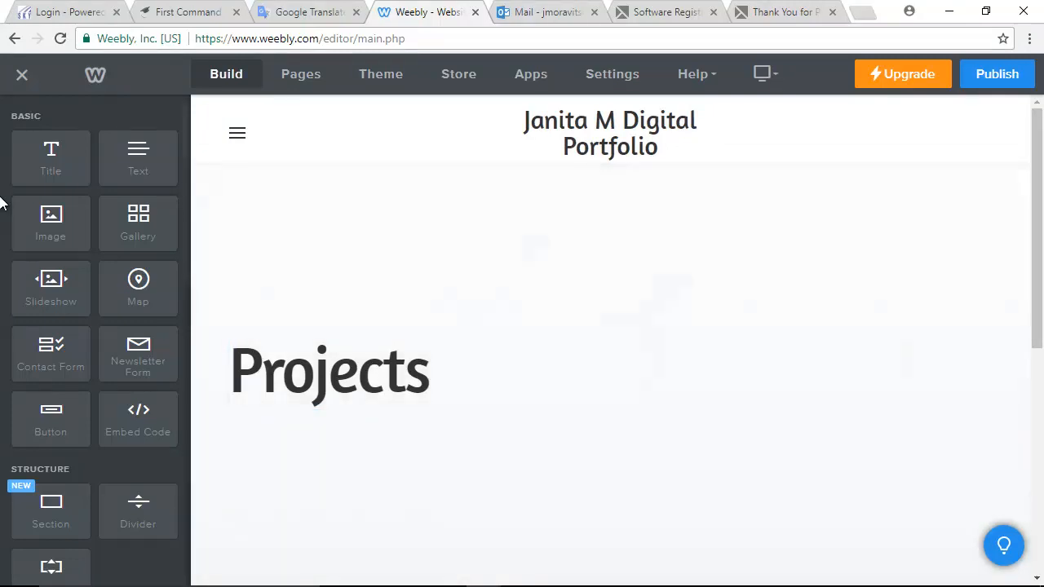
- Drag a Title element from the Build sidebar toward the spot below the Projects heading
{"action": "mouse_move", "coordinate": [44, 165]}
{"action": "left_mouse_down"}
{"action": "mouse_move", "coordinate": [54, 156]}
{"action": "mouse_move", "coordinate": [175, 275]}
{"action": "mouse_move", "coordinate": [276, 454]}
{"action": "mouse_move", "coordinate": [270, 433]}
{"action": "mouse_move", "coordinate": [224, 408]}
{"action": "mouse_move", "coordinate": [46, 153]}
{"action": "left_mouse_up"}
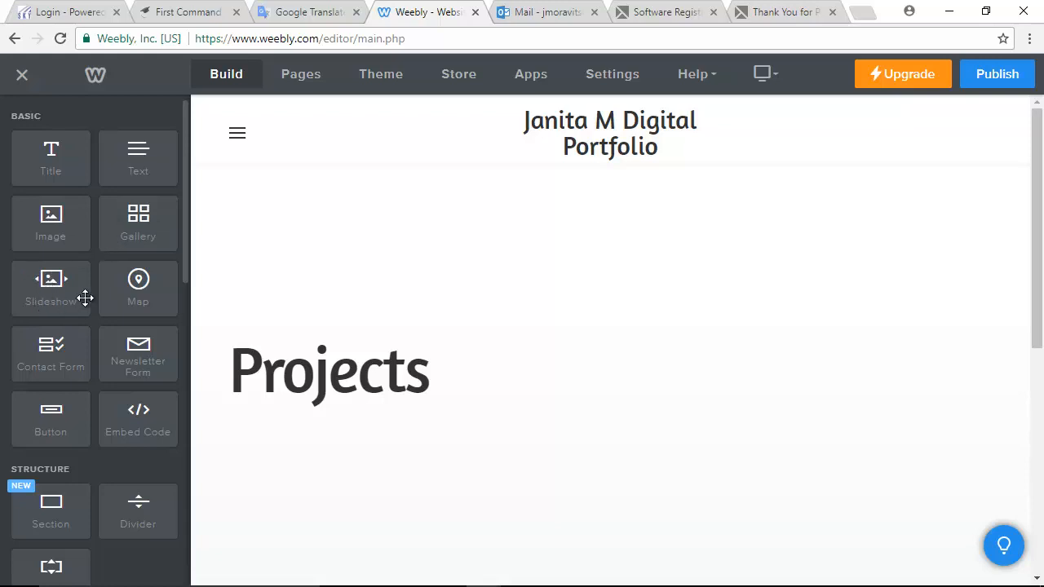
{"action": "scroll", "coordinate": [50, 335], "scroll_direction": "down", "scroll_amount": 2}
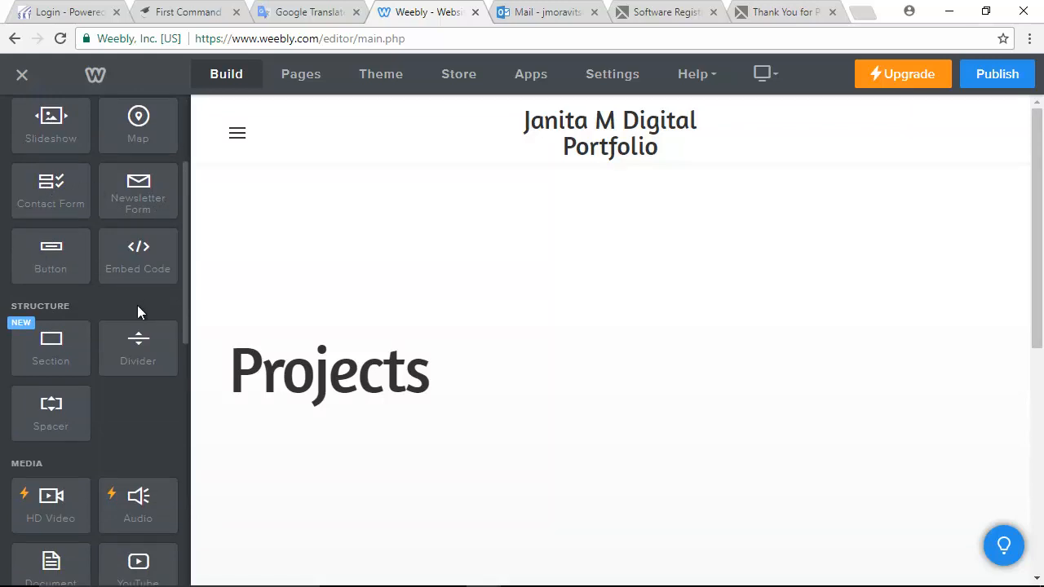
{"action": "scroll", "coordinate": [134, 304], "scroll_direction": "down", "scroll_amount": 2}
{"action": "scroll", "coordinate": [129, 301], "scroll_direction": "down", "scroll_amount": 1}
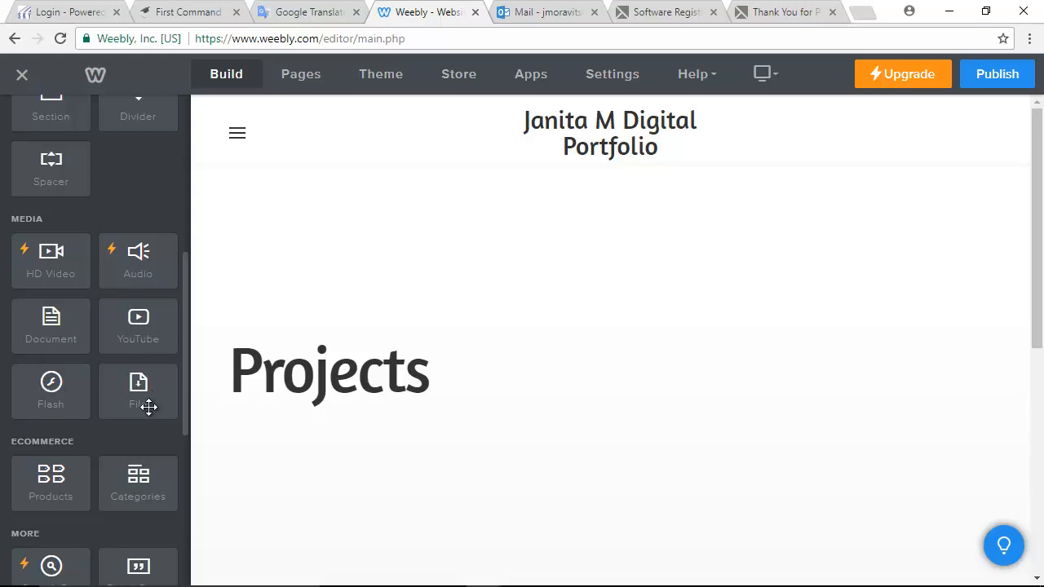
{"action": "scroll", "coordinate": [147, 399], "scroll_direction": "up", "scroll_amount": 2}
{"action": "scroll", "coordinate": [146, 401], "scroll_direction": "down", "scroll_amount": 4}
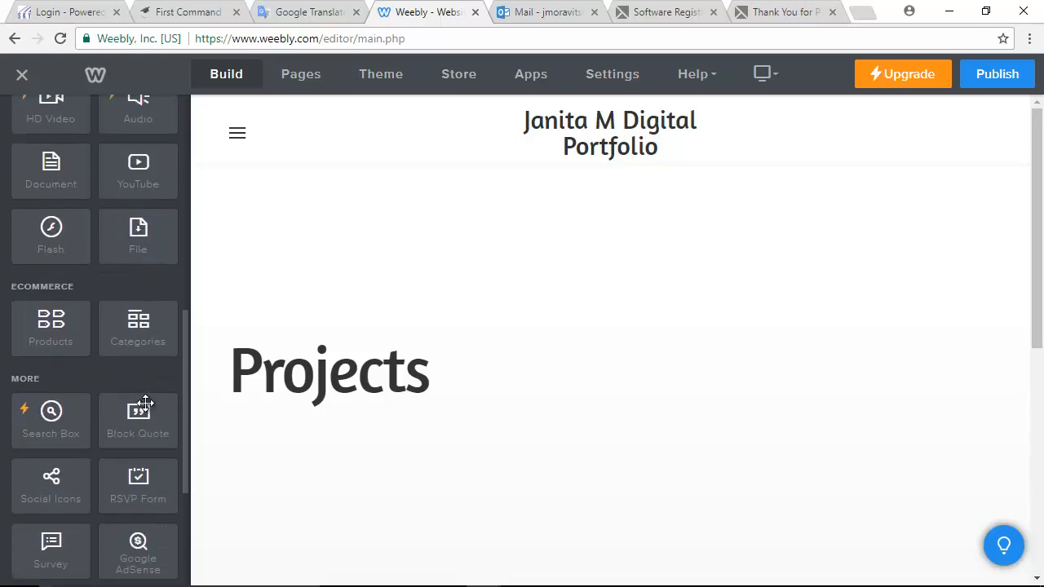
{"action": "scroll", "coordinate": [144, 398], "scroll_direction": "up", "scroll_amount": 7}
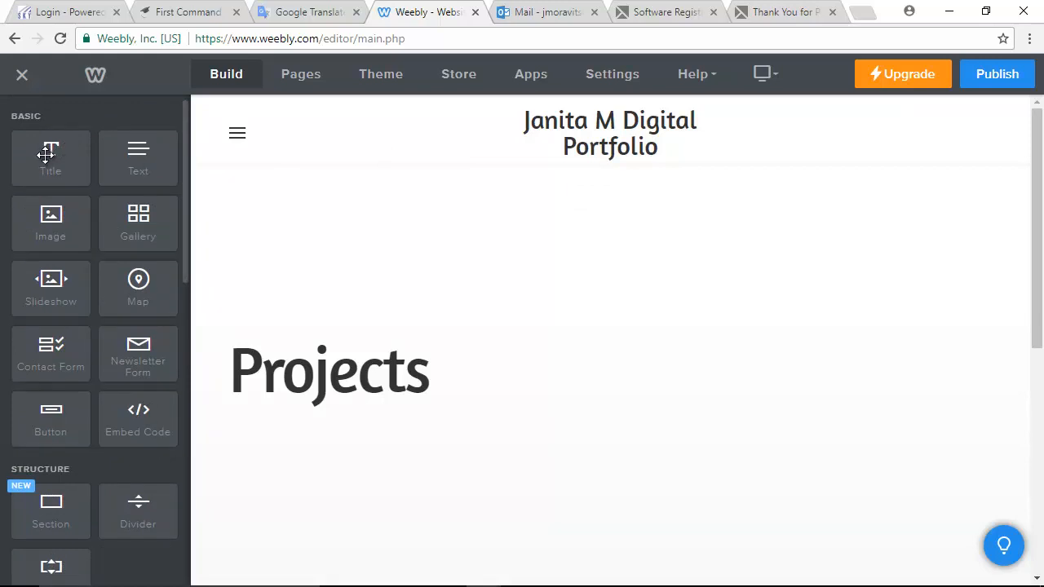
{"action": "left_click_drag", "start_coordinate": [49, 153], "coordinate": [1034, 385]}
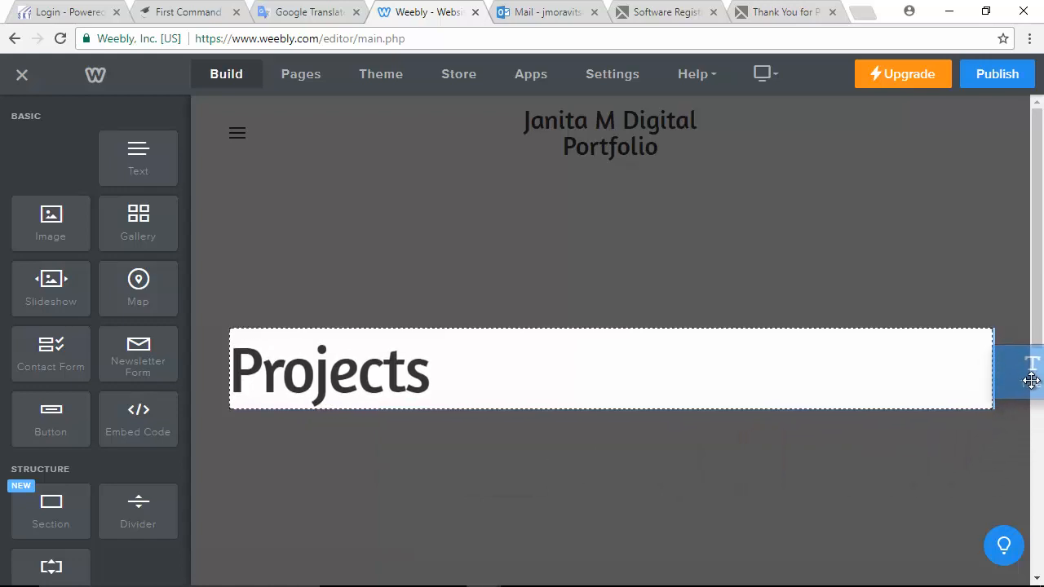
- Drop a title block below Projects and make it read '30 Things About Me'
{"action": "left_click_drag", "start_coordinate": [961, 445], "coordinate": [526, 466]}
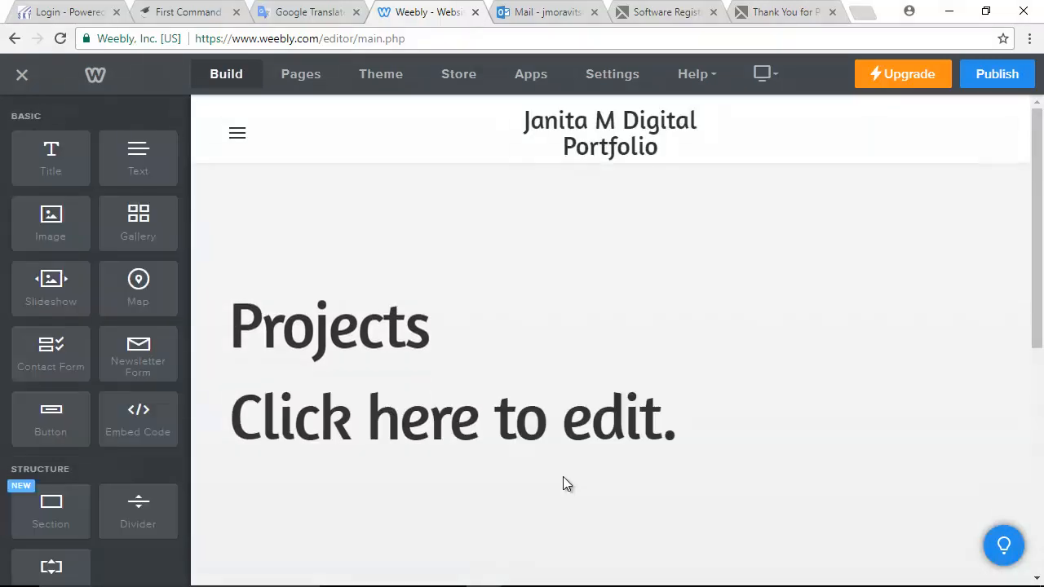
{"action": "left_click", "coordinate": [698, 425]}
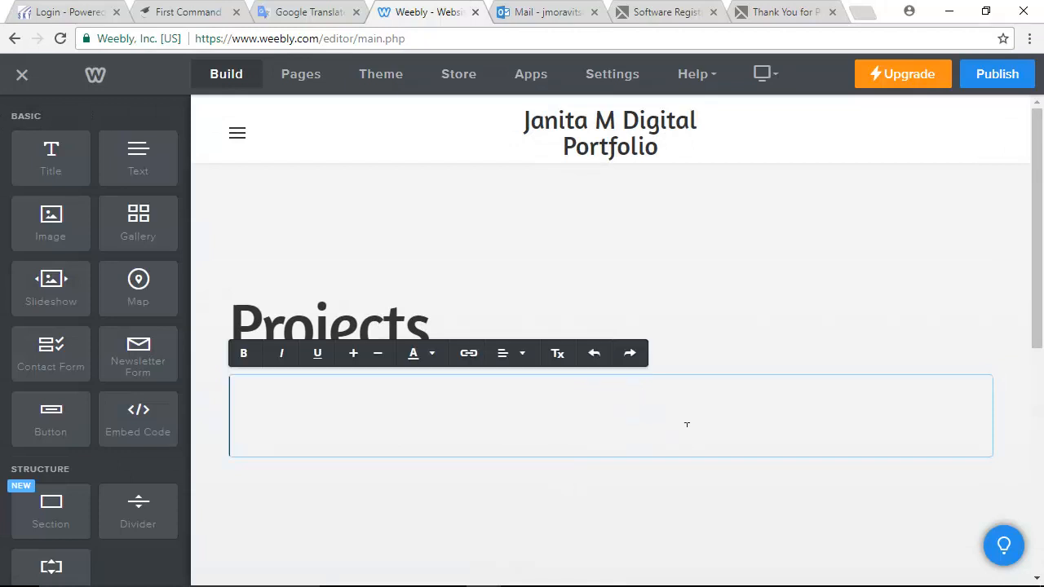
{"action": "type", "text": "30 "}
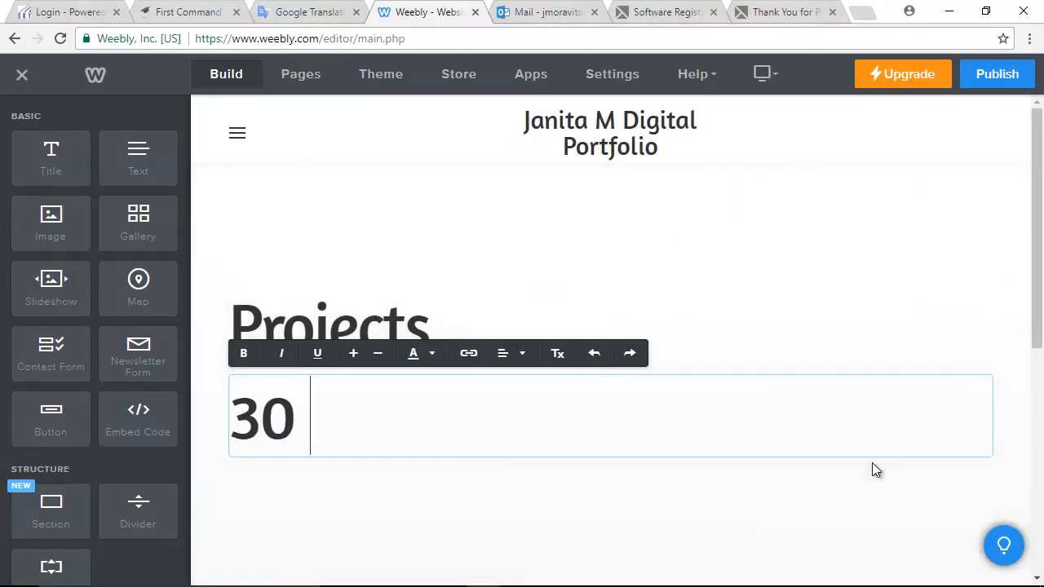
{"action": "type", "text": "Things Abu"}
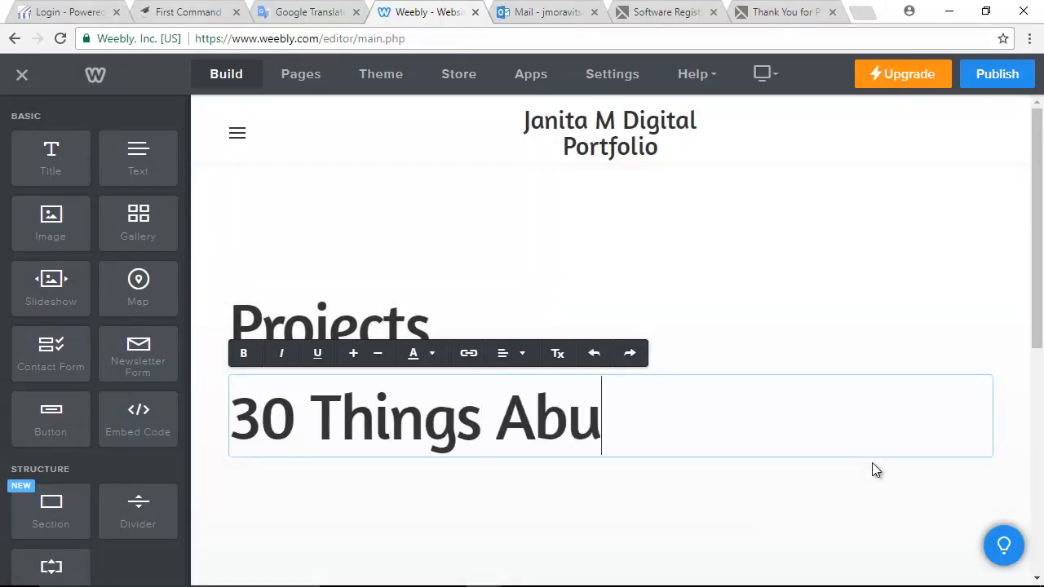
{"action": "key", "text": "BackSpace"}
{"action": "type", "text": "o0"}
{"action": "key", "text": "BackSpace"}
{"action": "type", "text": "ut Me"}
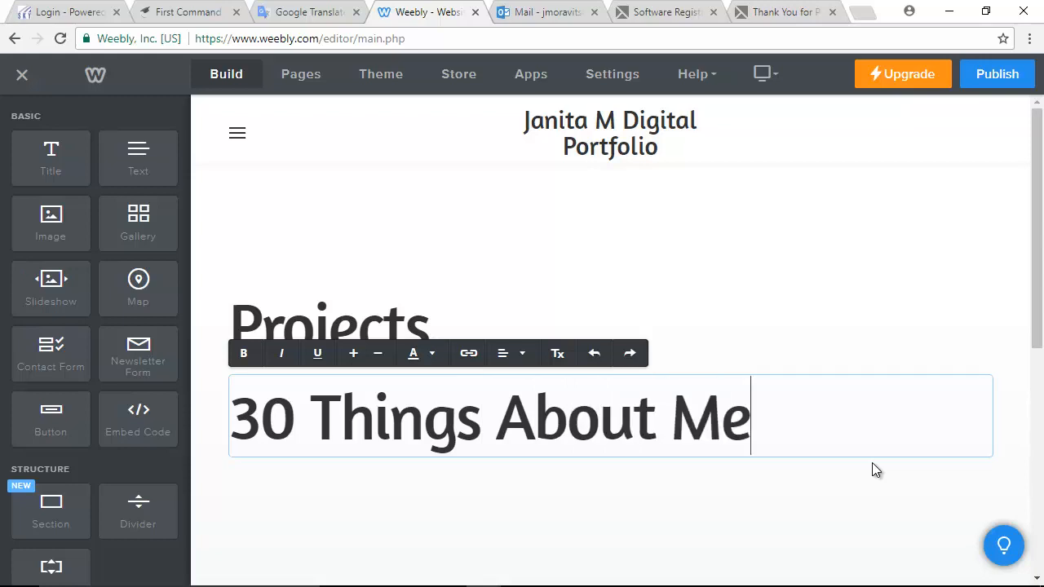
- Add a text block beneath the new title and open a new browser tab
{"action": "left_click", "coordinate": [328, 471]}
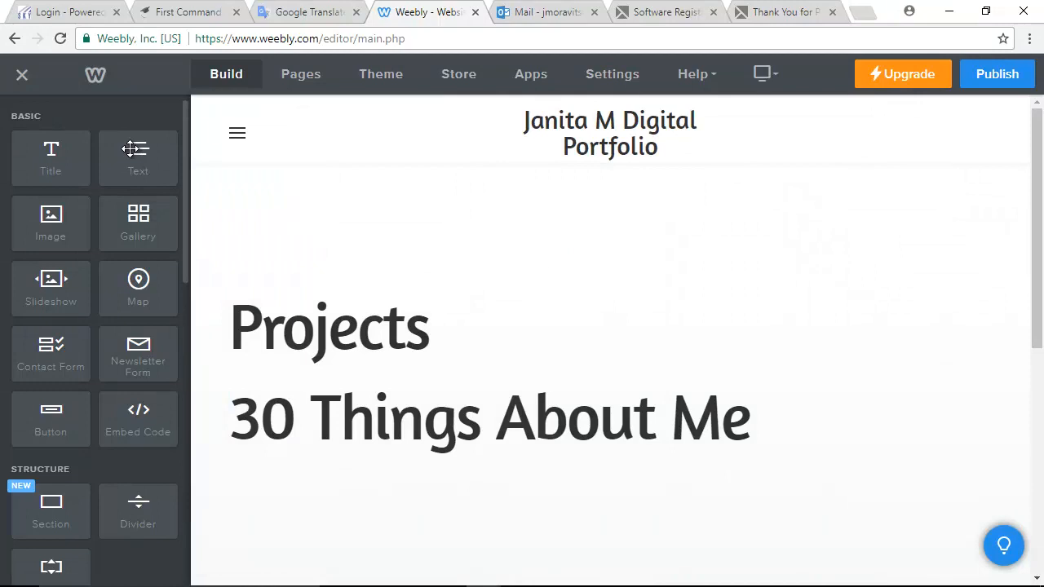
{"action": "left_click_drag", "start_coordinate": [130, 148], "coordinate": [261, 502]}
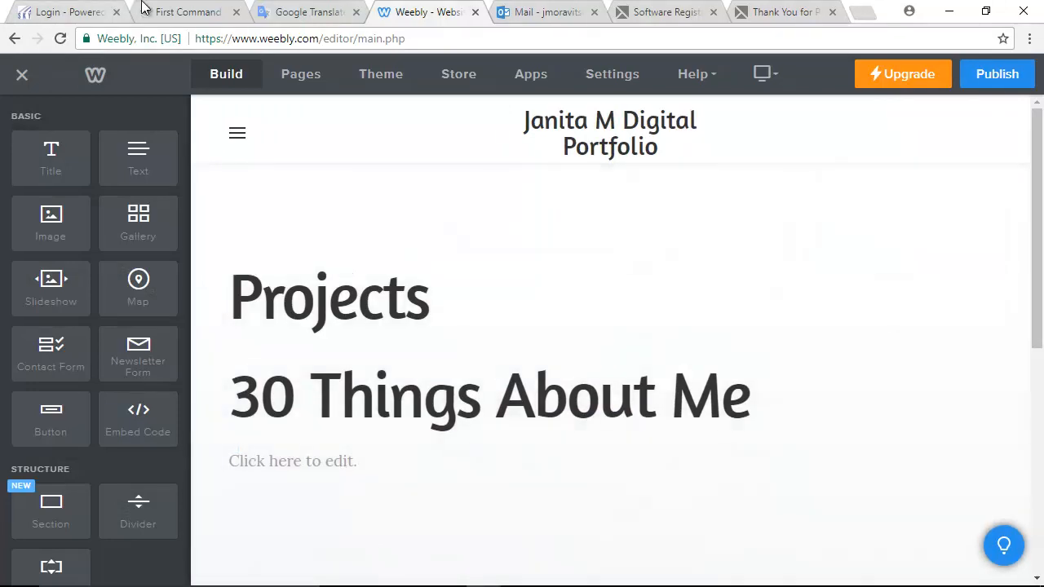
{"action": "left_click", "coordinate": [864, 12]}
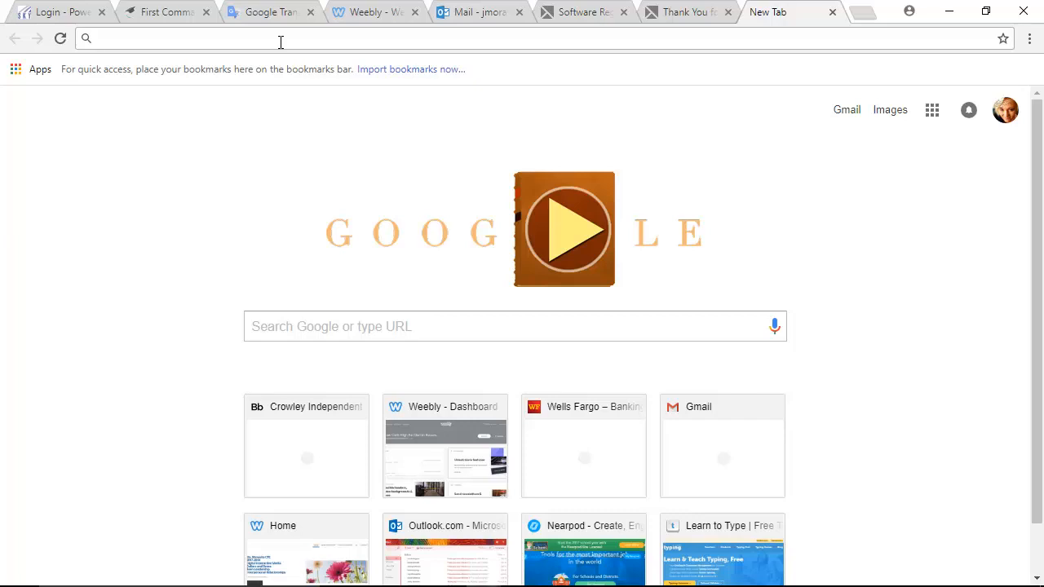
- Load prezi.com and look through the dashboard's presentations
{"action": "type", "text": "prezi.com"}
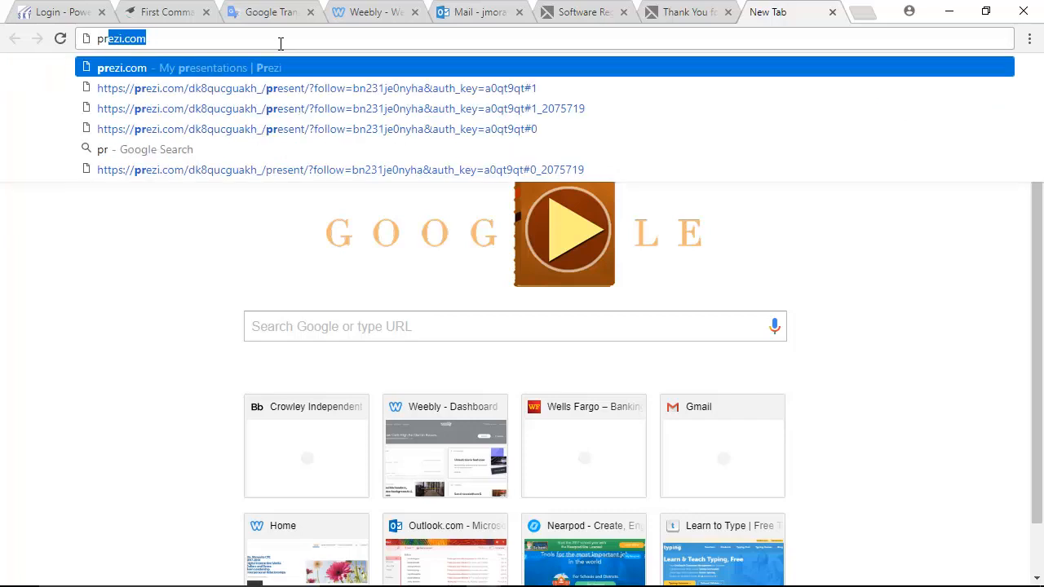
{"action": "key", "text": "Return"}
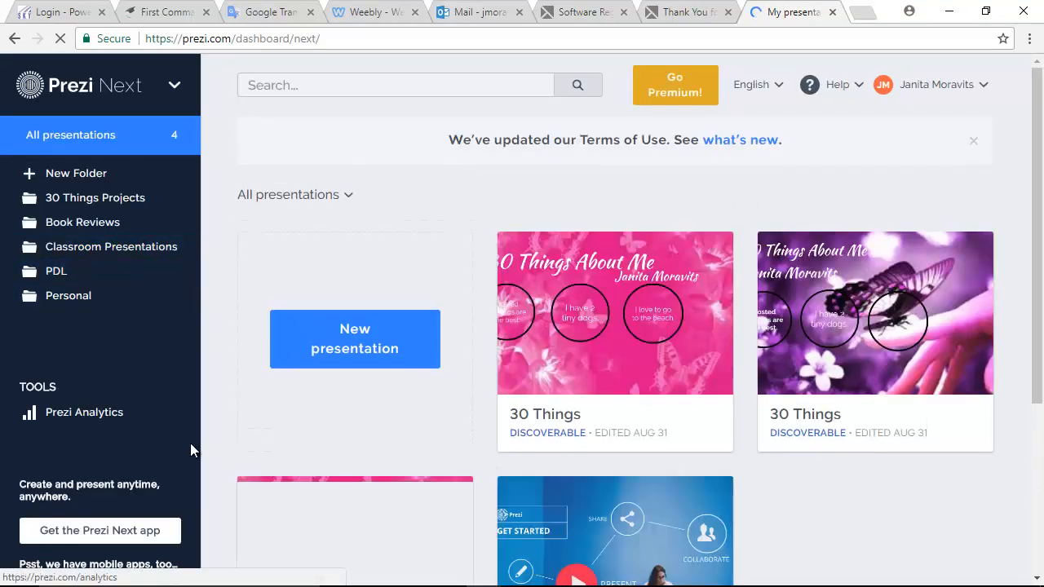
{"action": "scroll", "coordinate": [407, 402], "scroll_direction": "down", "scroll_amount": 3}
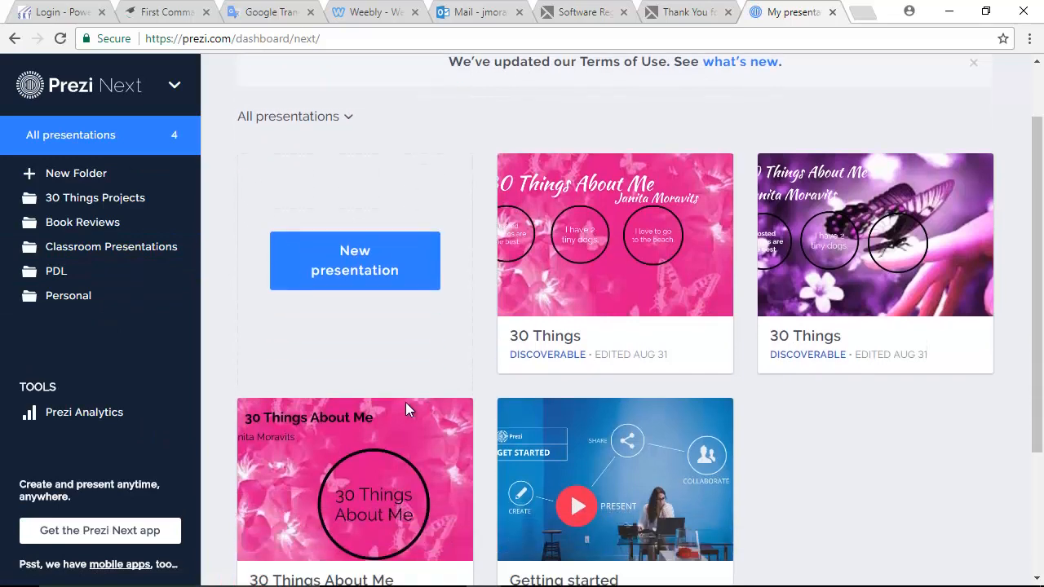
{"action": "scroll", "coordinate": [406, 400], "scroll_direction": "up", "scroll_amount": 2}
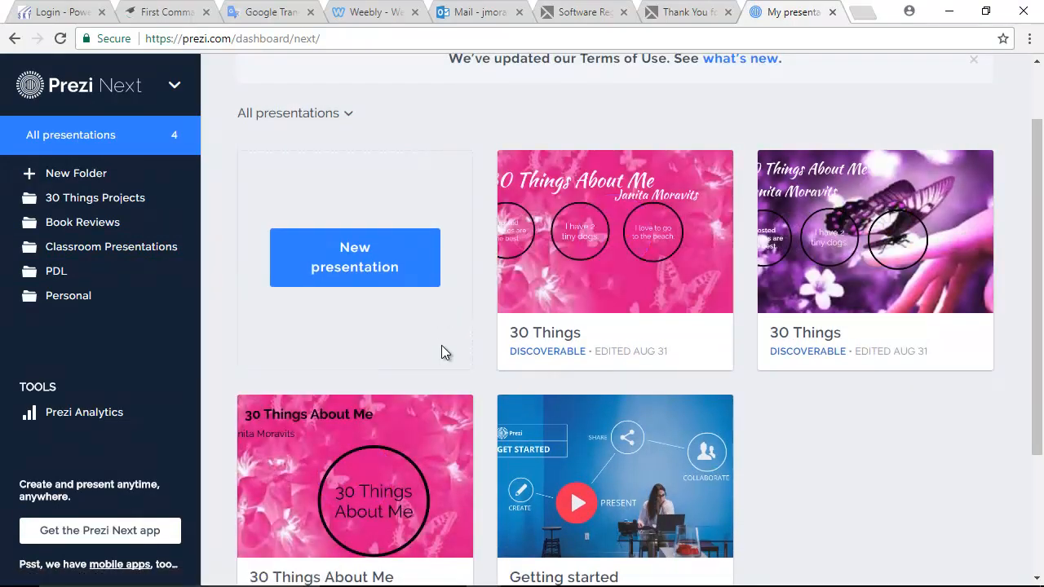
{"action": "scroll", "coordinate": [441, 345], "scroll_direction": "down", "scroll_amount": 2}
{"action": "scroll", "coordinate": [442, 345], "scroll_direction": "up", "scroll_amount": 2}
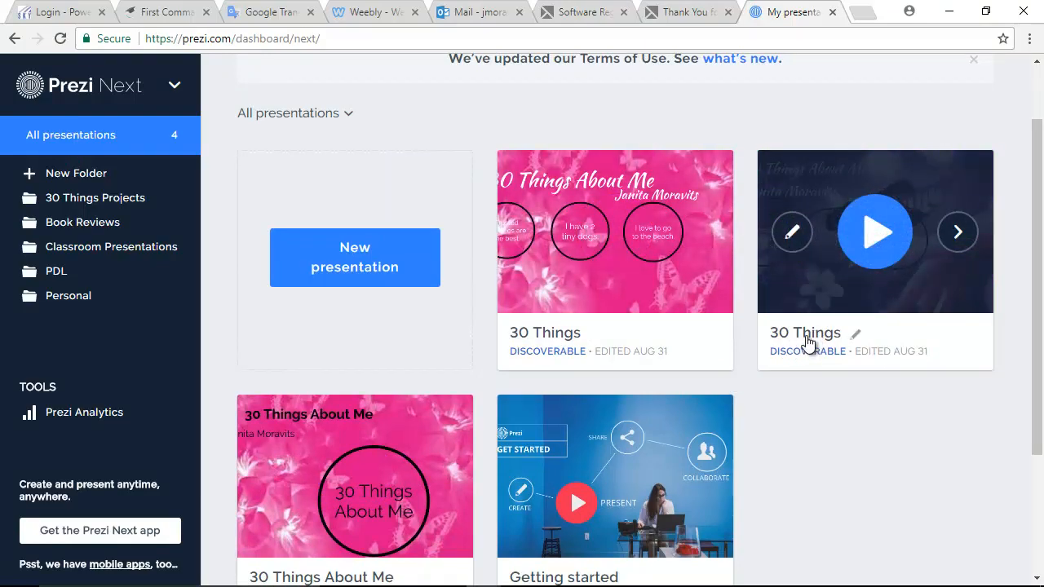
- Open the purple 30 Things presentation's details and copy its share link
{"action": "left_click", "coordinate": [807, 336]}
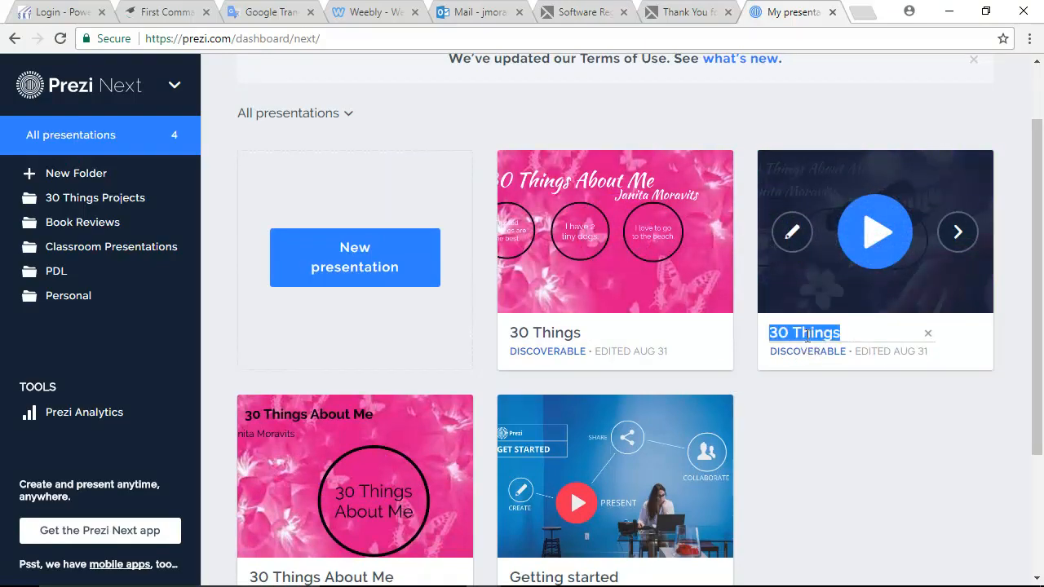
{"action": "left_click", "coordinate": [955, 295]}
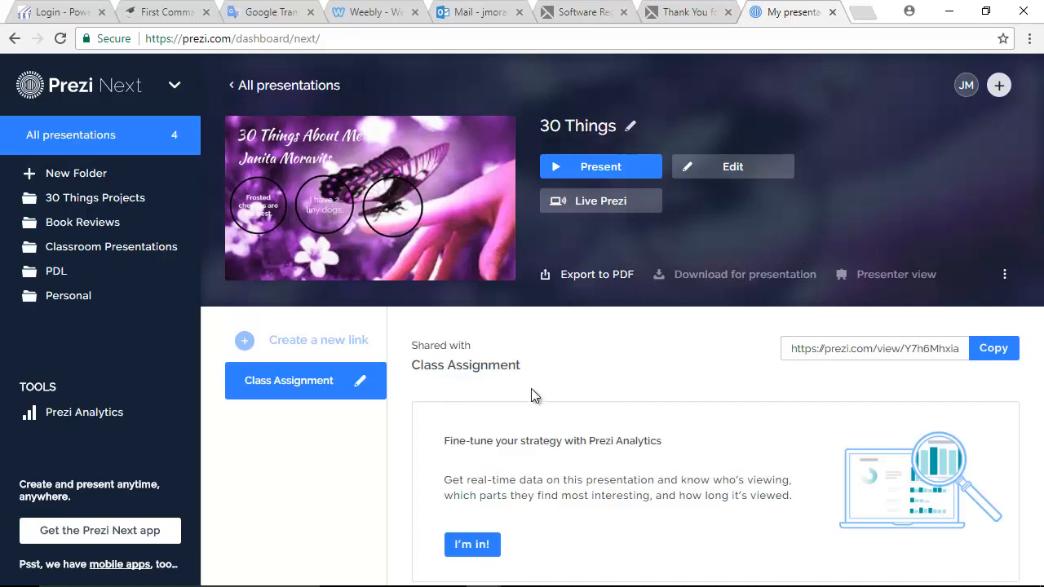
{"action": "left_click", "coordinate": [994, 349]}
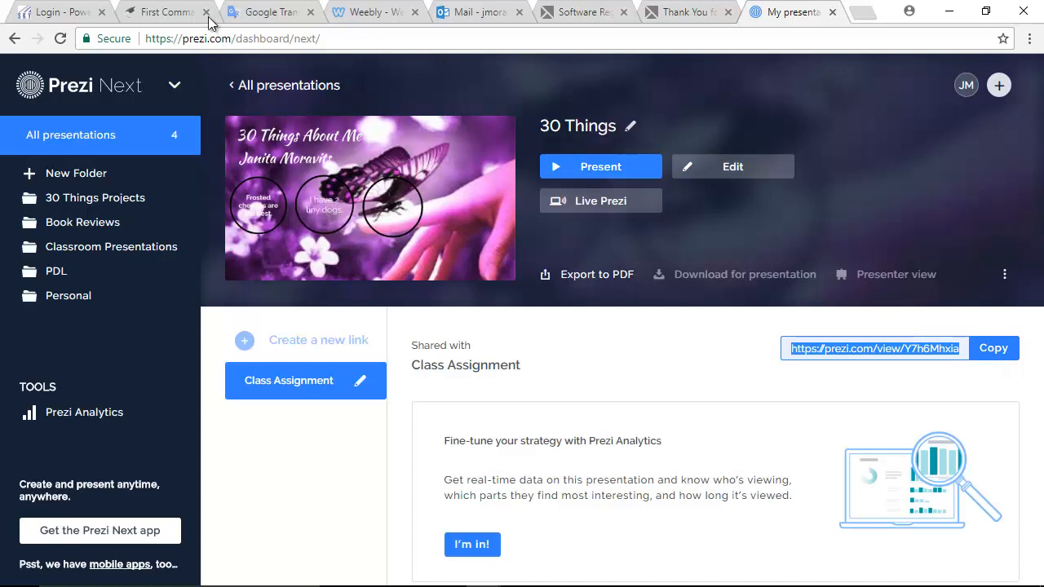
{"action": "left_click", "coordinate": [369, 10]}
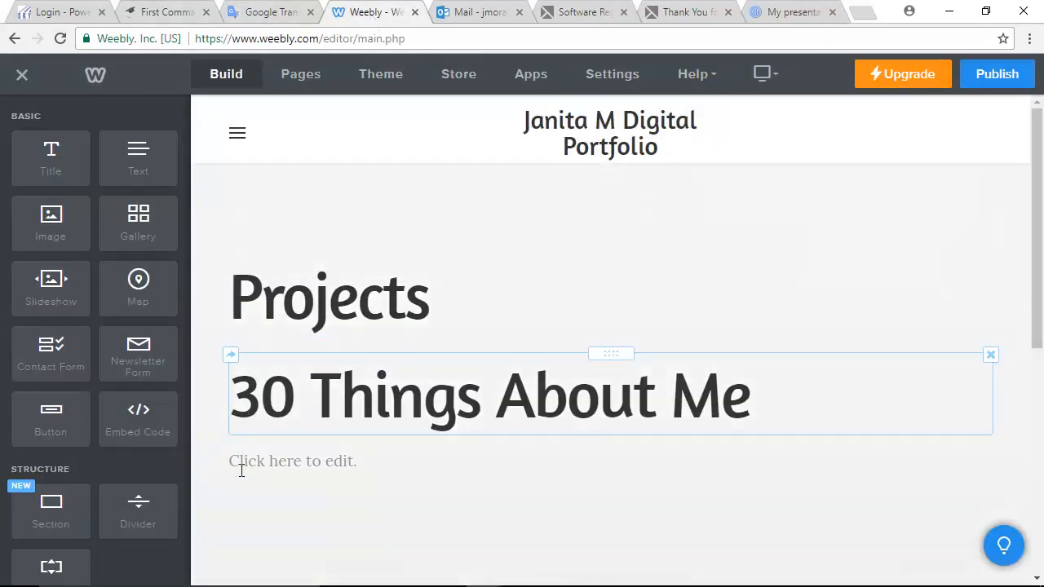
- Paste the Prezi share link into the text box under '30 Things About Me' and select it
{"action": "left_click", "coordinate": [371, 460]}
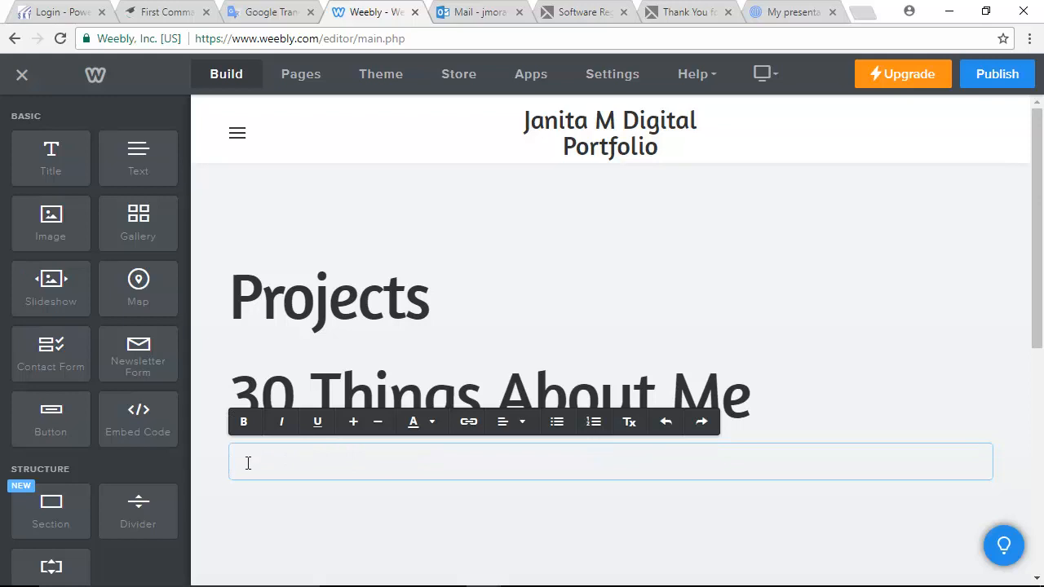
{"action": "right_click", "coordinate": [246, 462]}
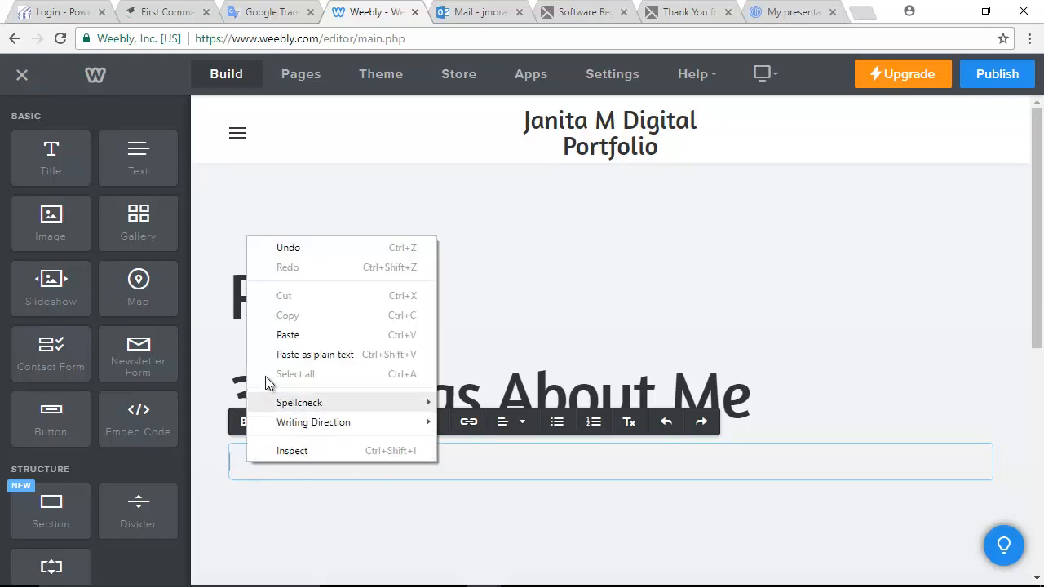
{"action": "left_click", "coordinate": [285, 336]}
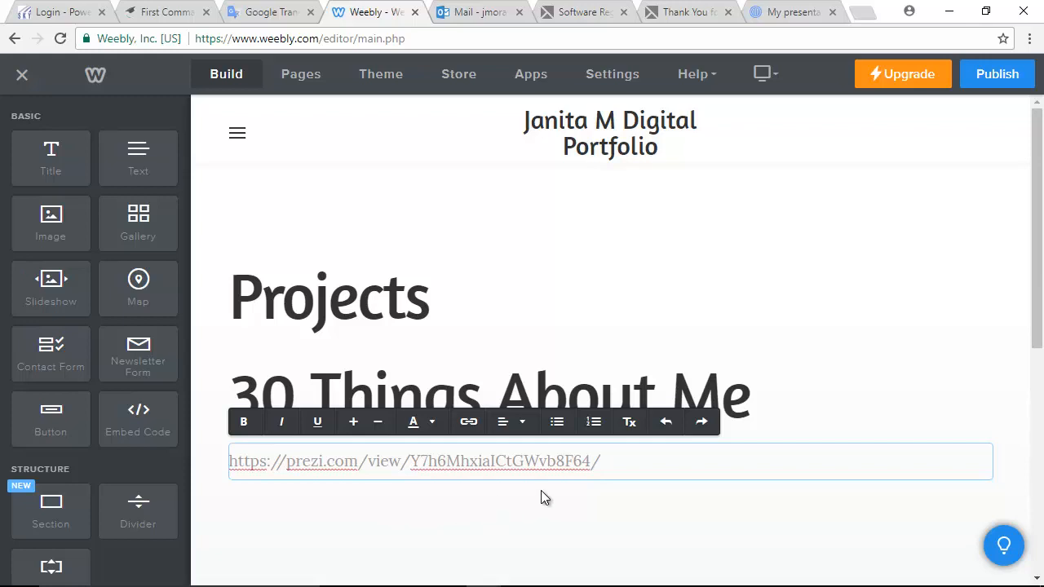
{"action": "left_click_drag", "start_coordinate": [590, 460], "coordinate": [198, 472]}
{"action": "key", "text": "ctrl+c"}
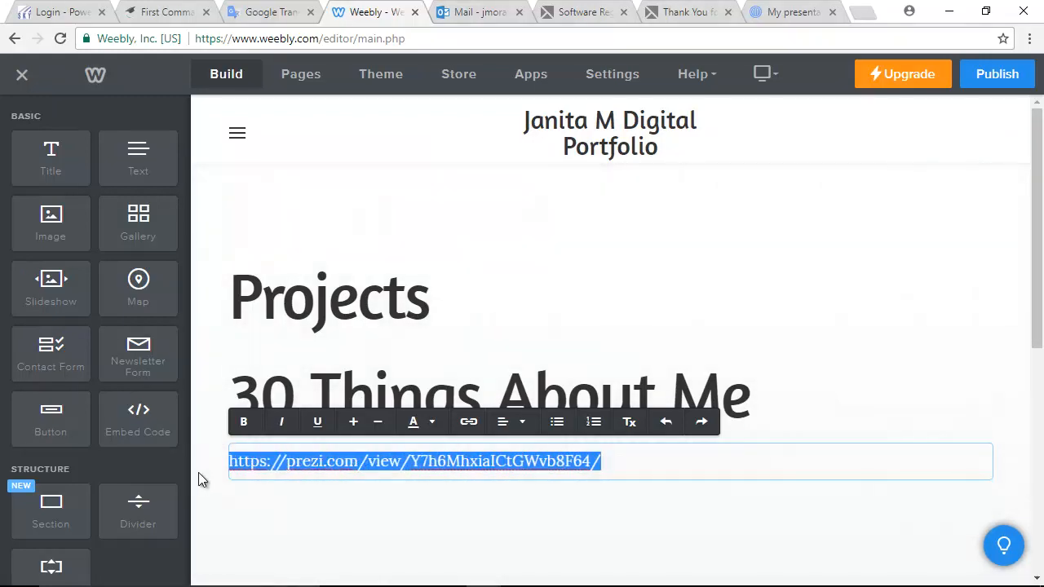
- Make the selected URL a Website URL link pointing to the pasted Prezi share address
{"action": "left_click", "coordinate": [469, 423]}
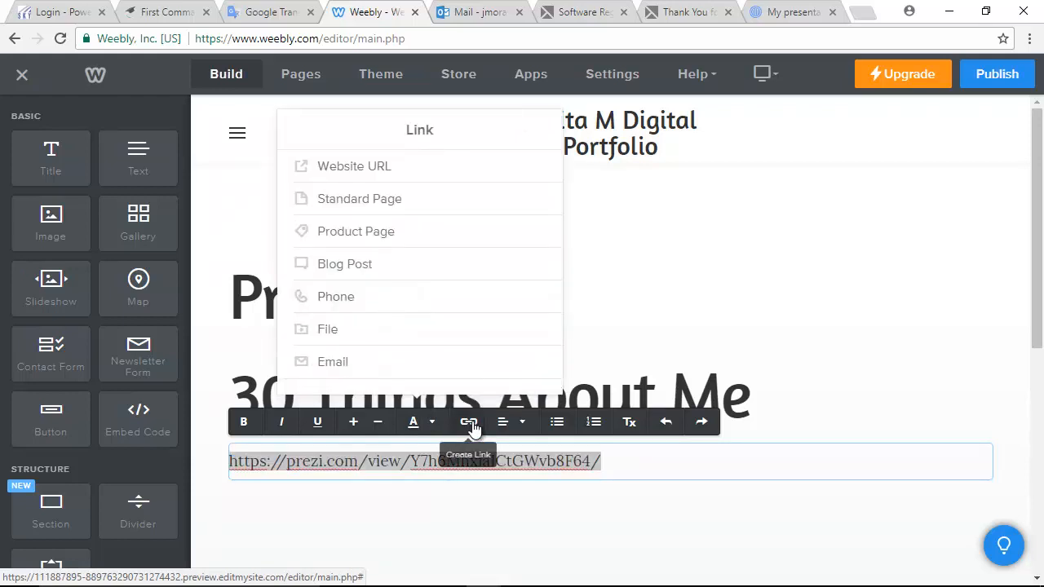
{"action": "left_click", "coordinate": [355, 171]}
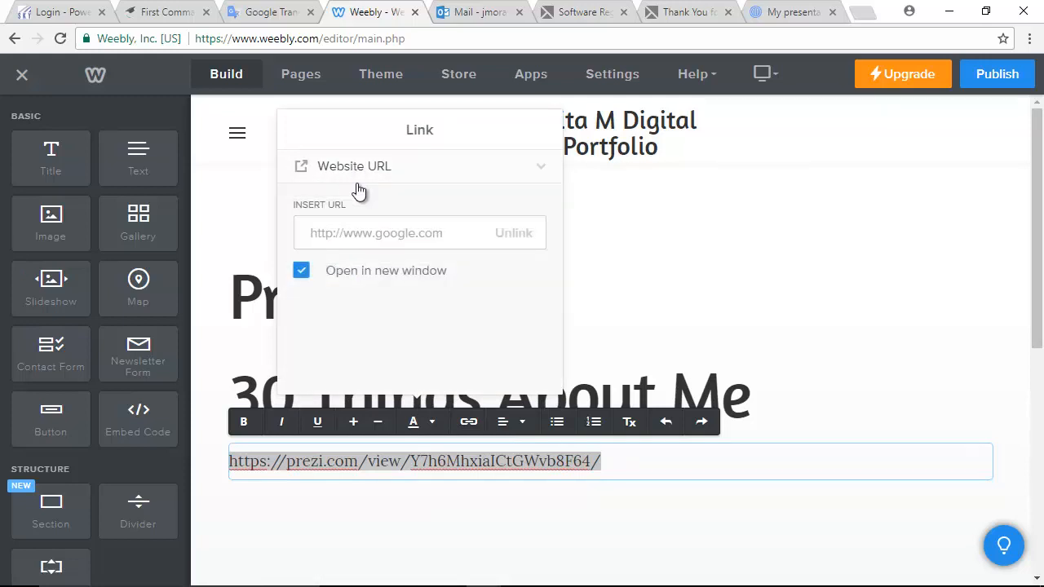
{"action": "right_click", "coordinate": [328, 234]}
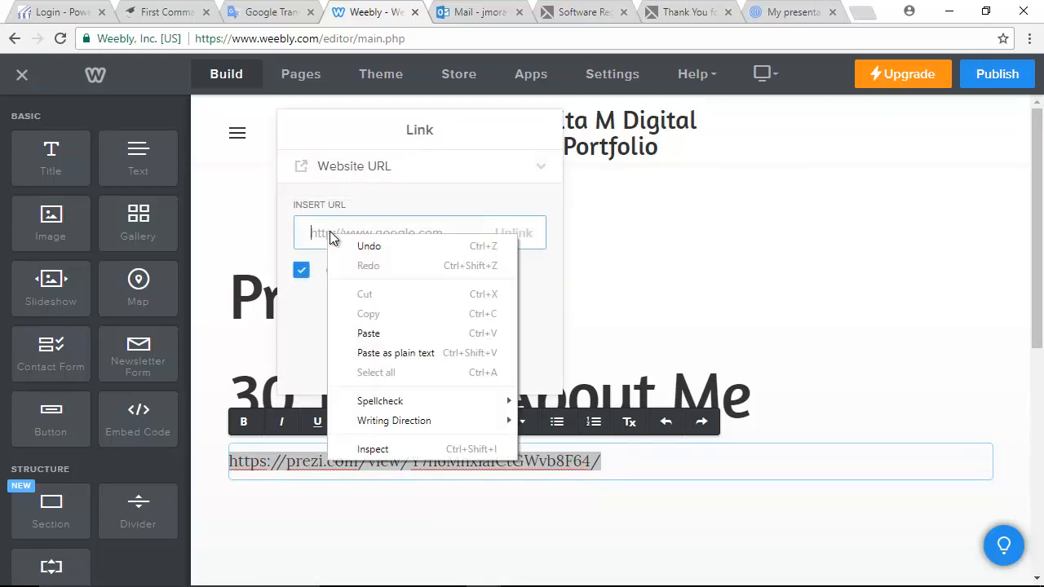
{"action": "left_click", "coordinate": [368, 334]}
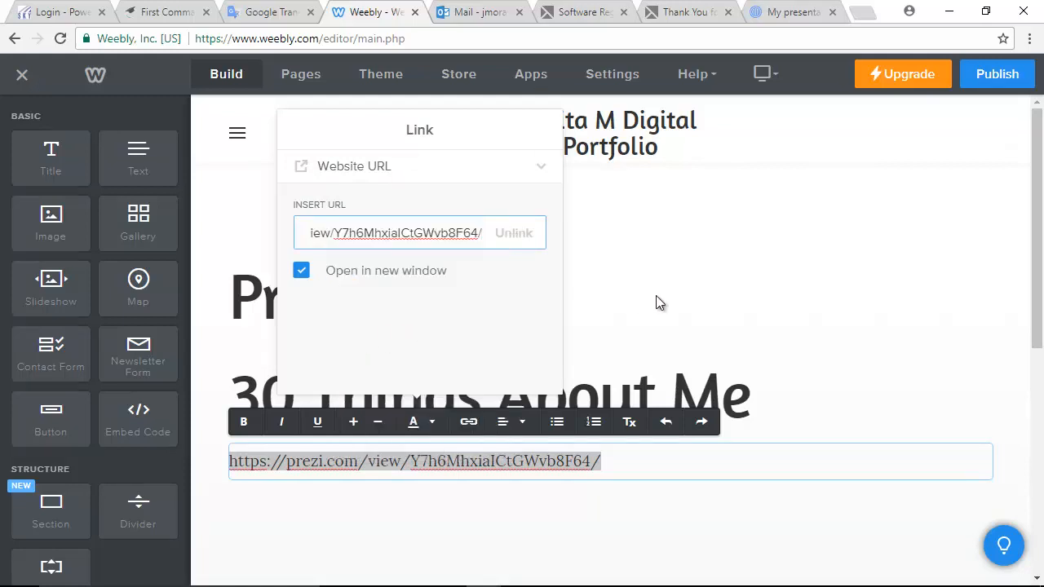
{"action": "left_click", "coordinate": [857, 405]}
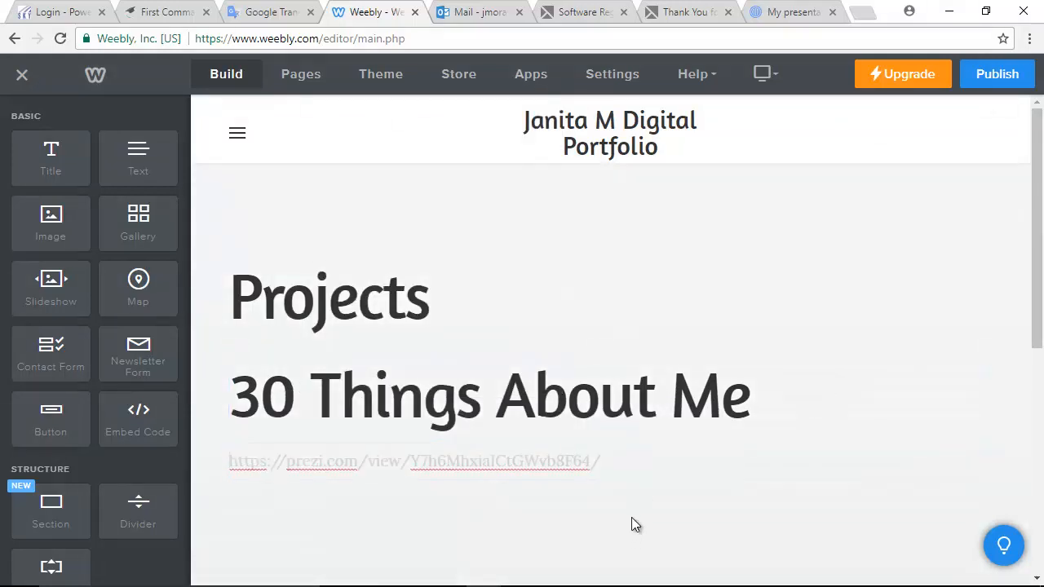
{"action": "left_click", "coordinate": [620, 469]}
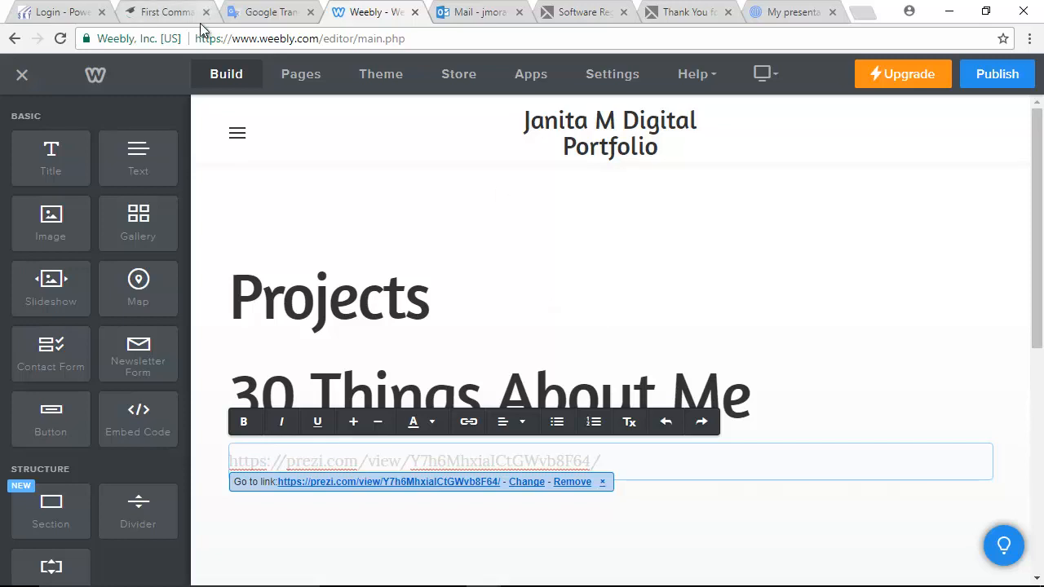
- Publish the site on its free weebly.com subdomain and dismiss the follow-up notices
{"action": "left_click", "coordinate": [998, 75]}
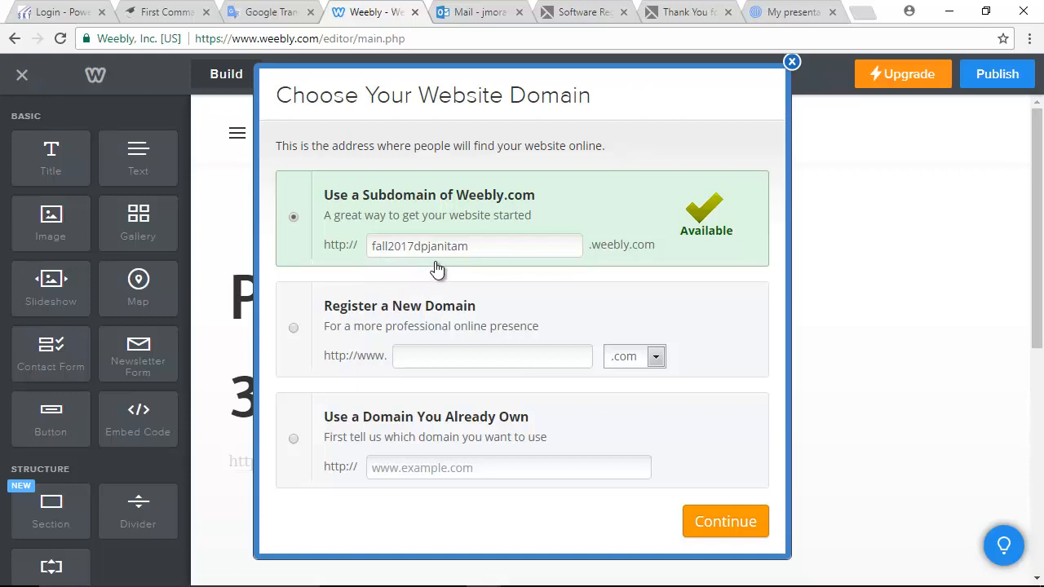
{"action": "left_click", "coordinate": [719, 526]}
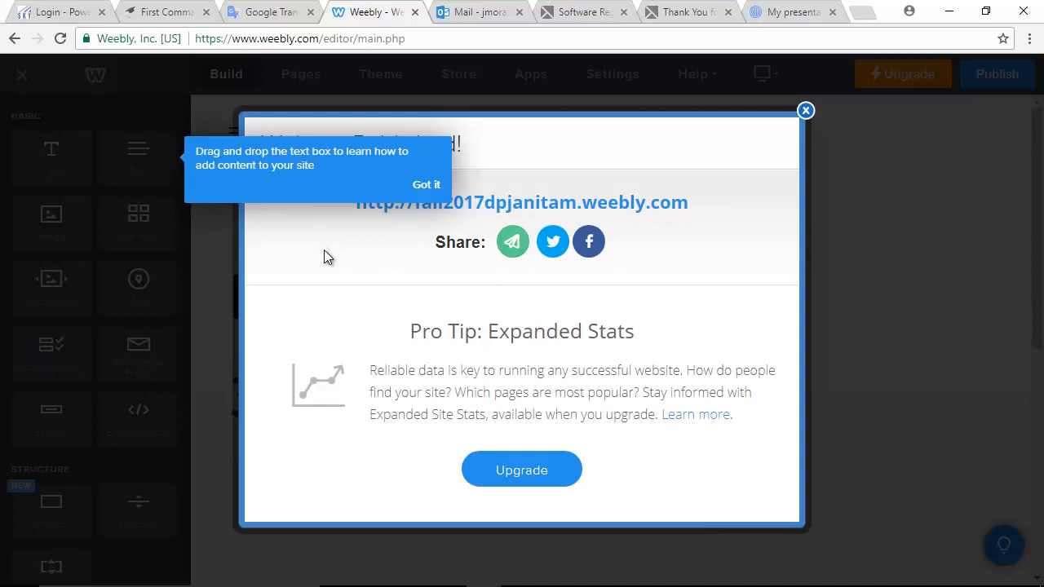
{"action": "left_click", "coordinate": [427, 191]}
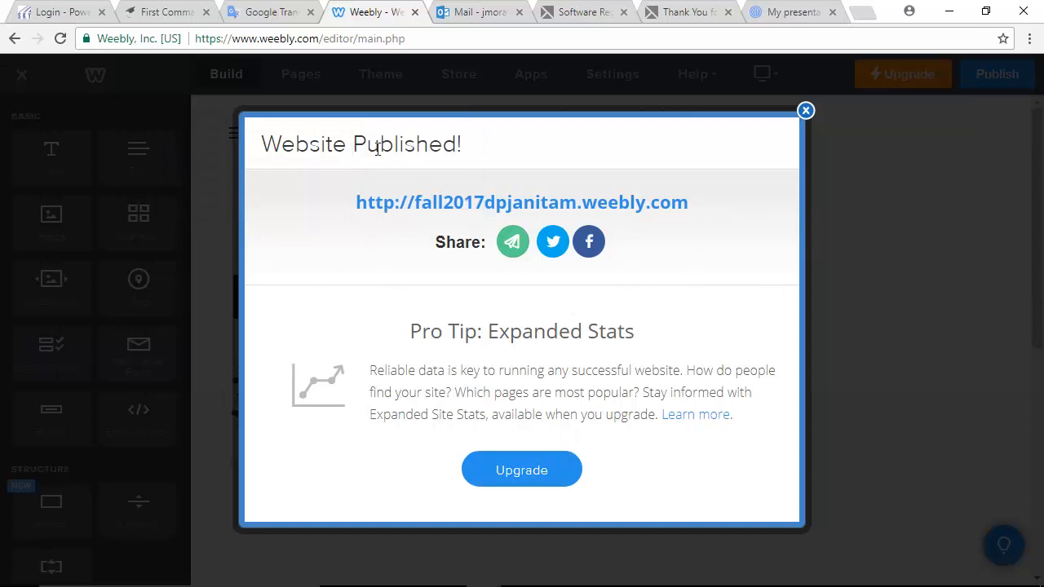
{"action": "left_click", "coordinate": [805, 111]}
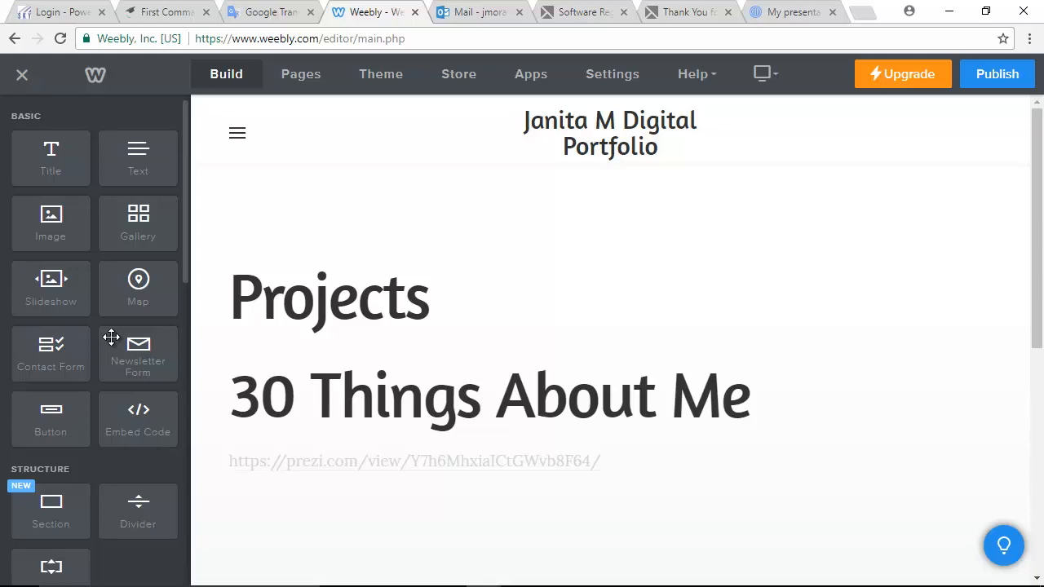
- Switch the editor to the Home page, then leave the editor for the Digital Portfolio dashboard
{"action": "scroll", "coordinate": [420, 400], "scroll_direction": "down", "scroll_amount": 3}
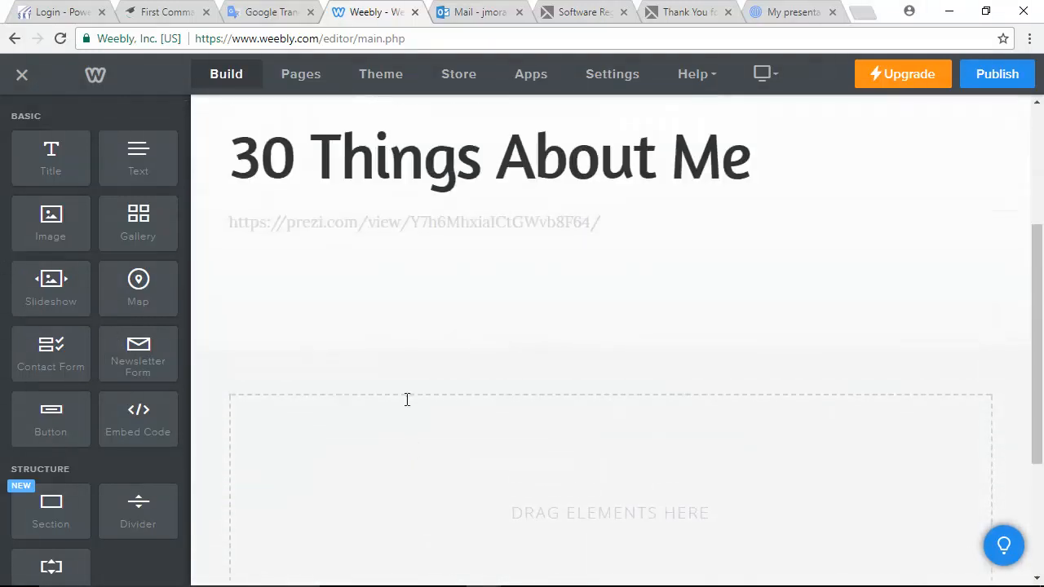
{"action": "scroll", "coordinate": [266, 159], "scroll_direction": "up", "scroll_amount": 3}
{"action": "left_click", "coordinate": [238, 136]}
{"action": "left_click", "coordinate": [259, 196]}
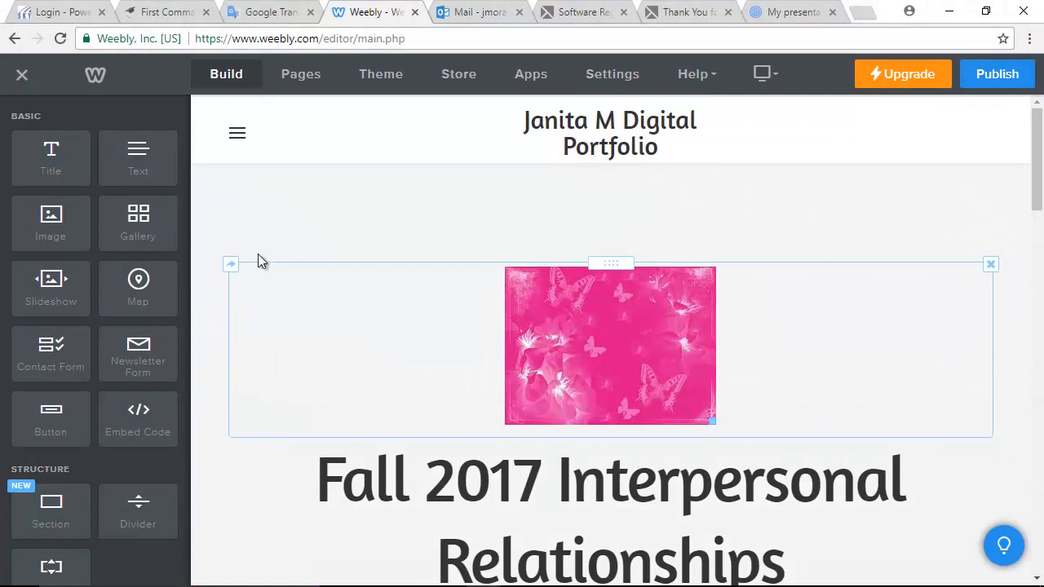
{"action": "left_click", "coordinate": [22, 78]}
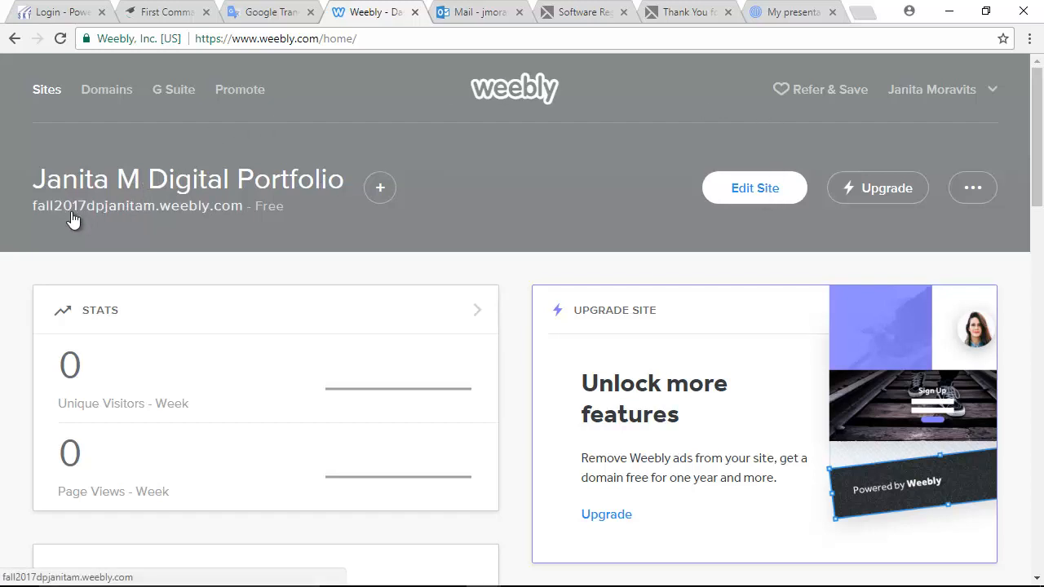
- View the live portfolio in a new tab, dismiss the translation offer, then open its Projects page
{"action": "left_click", "coordinate": [123, 212]}
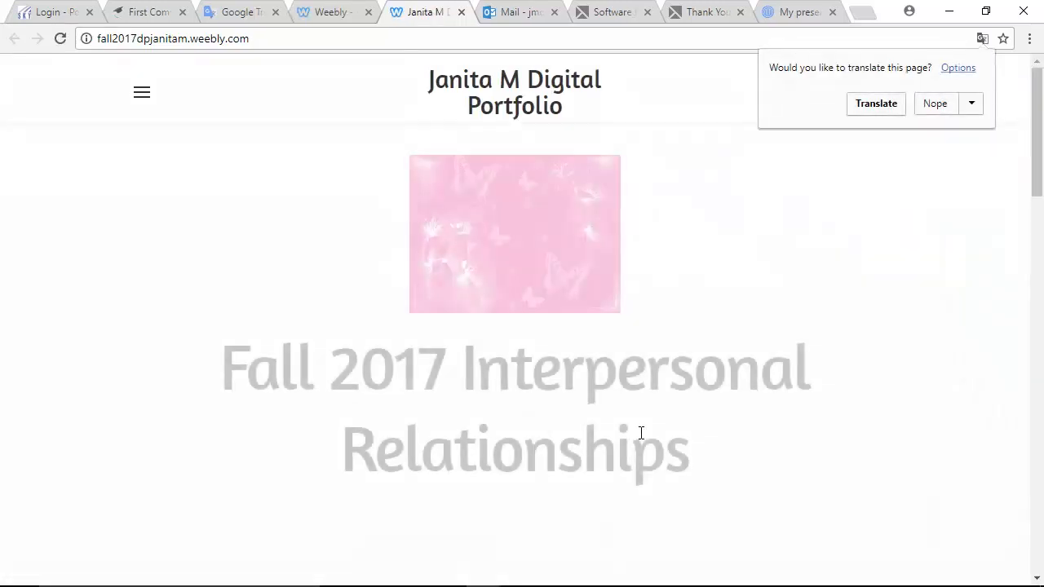
{"action": "left_click", "coordinate": [949, 259]}
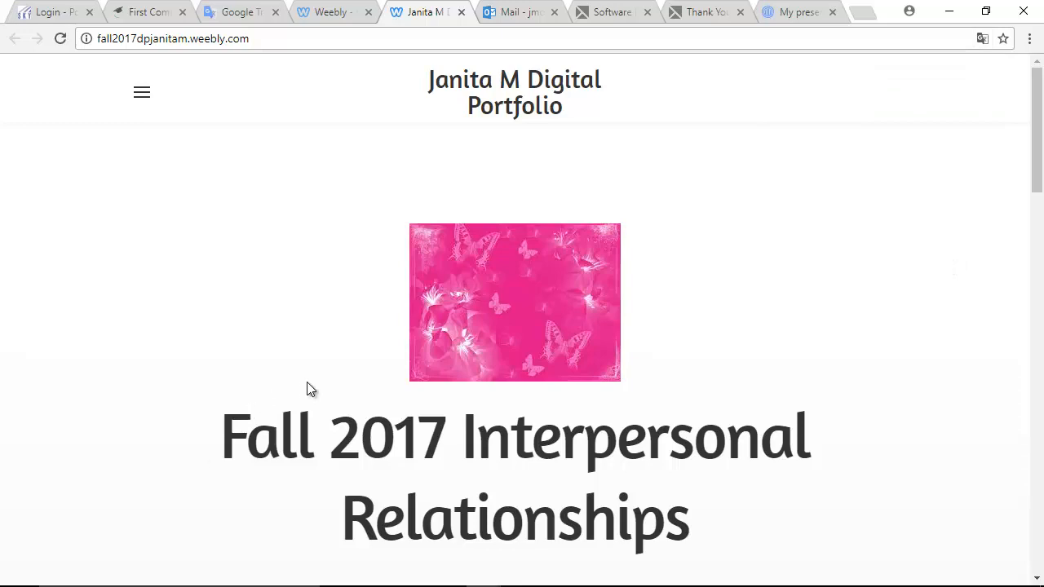
{"action": "scroll", "coordinate": [307, 383], "scroll_direction": "down", "scroll_amount": 6}
{"action": "scroll", "coordinate": [311, 387], "scroll_direction": "down", "scroll_amount": 12}
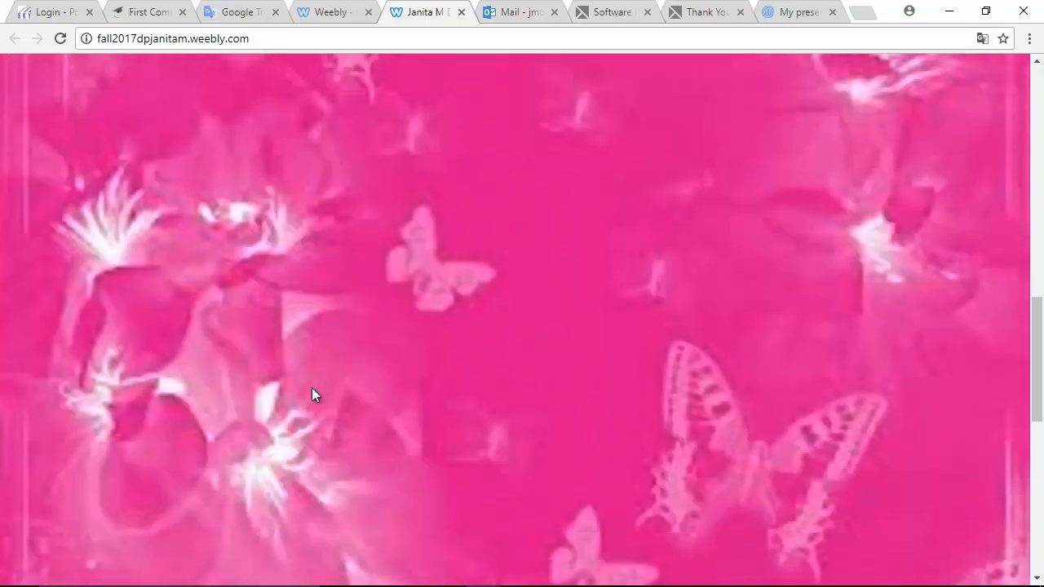
{"action": "scroll", "coordinate": [312, 387], "scroll_direction": "up", "scroll_amount": 1}
{"action": "scroll", "coordinate": [311, 388], "scroll_direction": "up", "scroll_amount": 15}
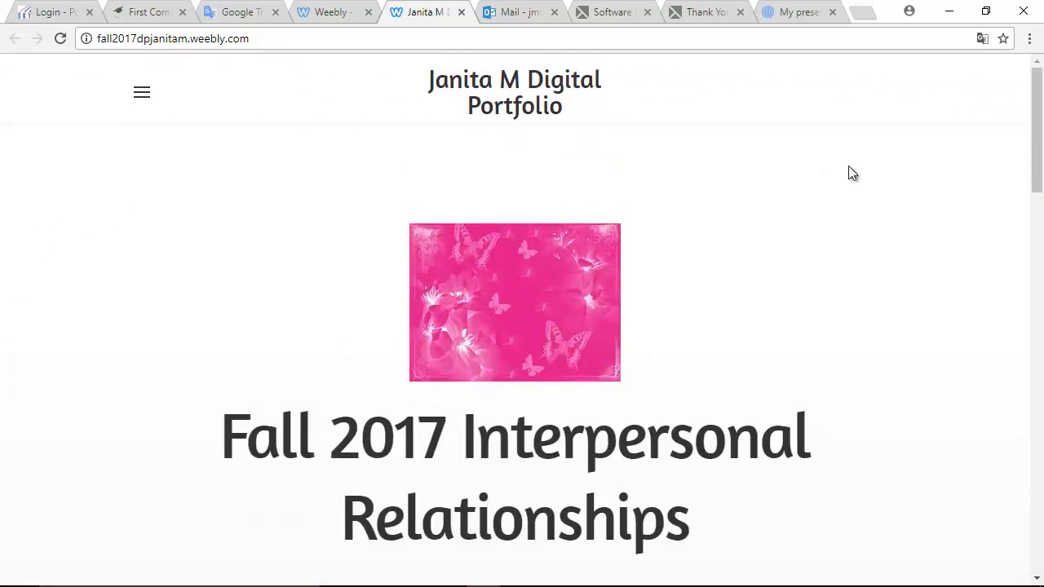
{"action": "scroll", "coordinate": [430, 359], "scroll_direction": "down", "scroll_amount": 2}
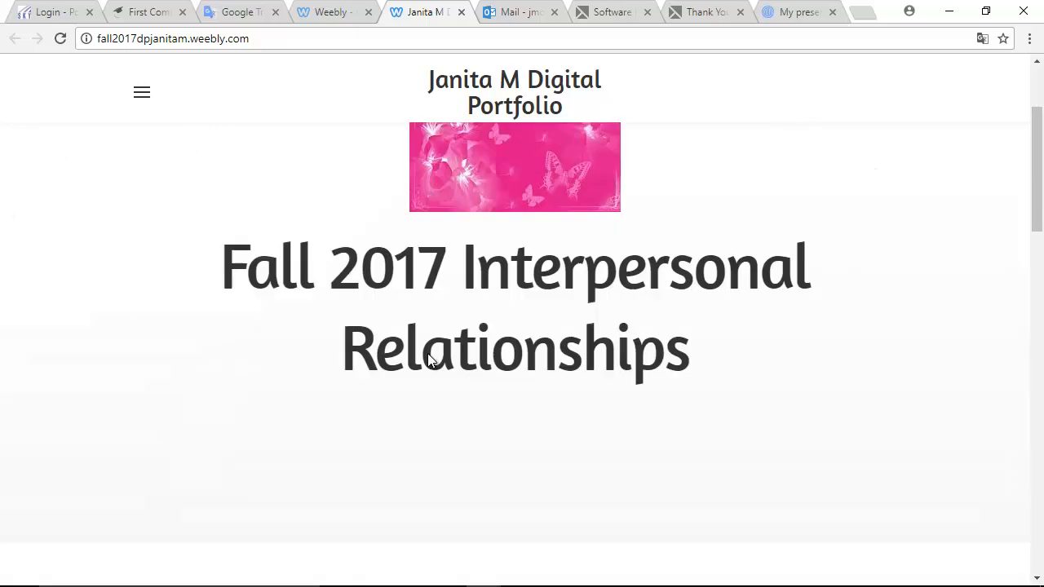
{"action": "scroll", "coordinate": [296, 394], "scroll_direction": "down", "scroll_amount": 3}
{"action": "scroll", "coordinate": [785, 275], "scroll_direction": "up", "scroll_amount": 5}
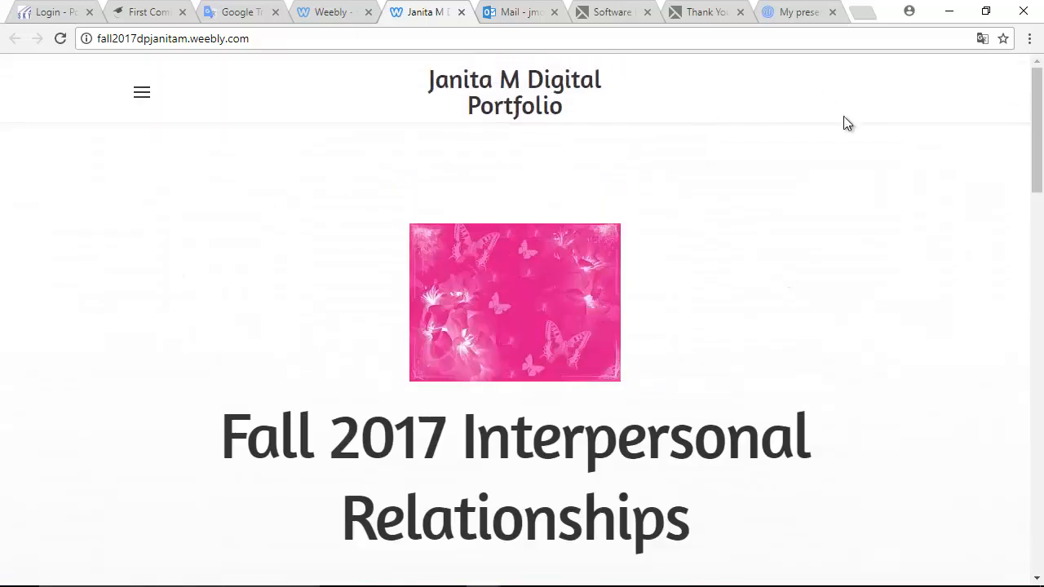
{"action": "left_click", "coordinate": [142, 97]}
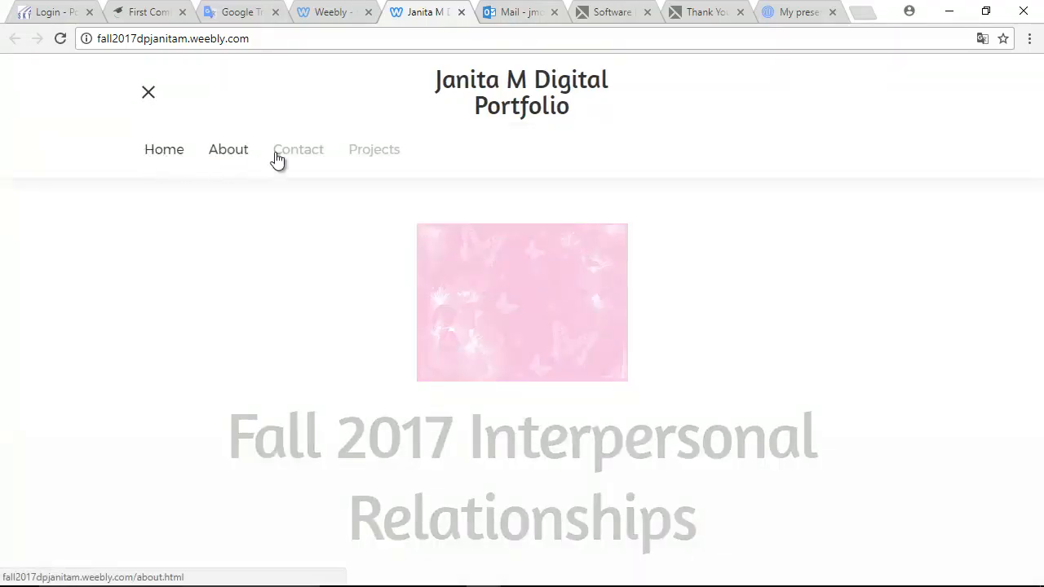
{"action": "left_click", "coordinate": [380, 156]}
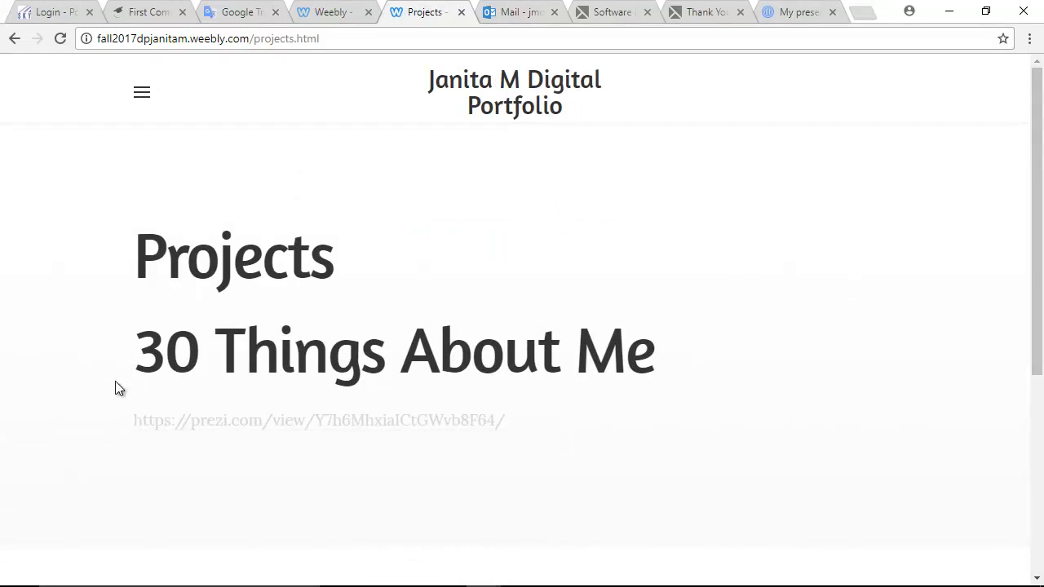
{"action": "left_click", "coordinate": [274, 427]}
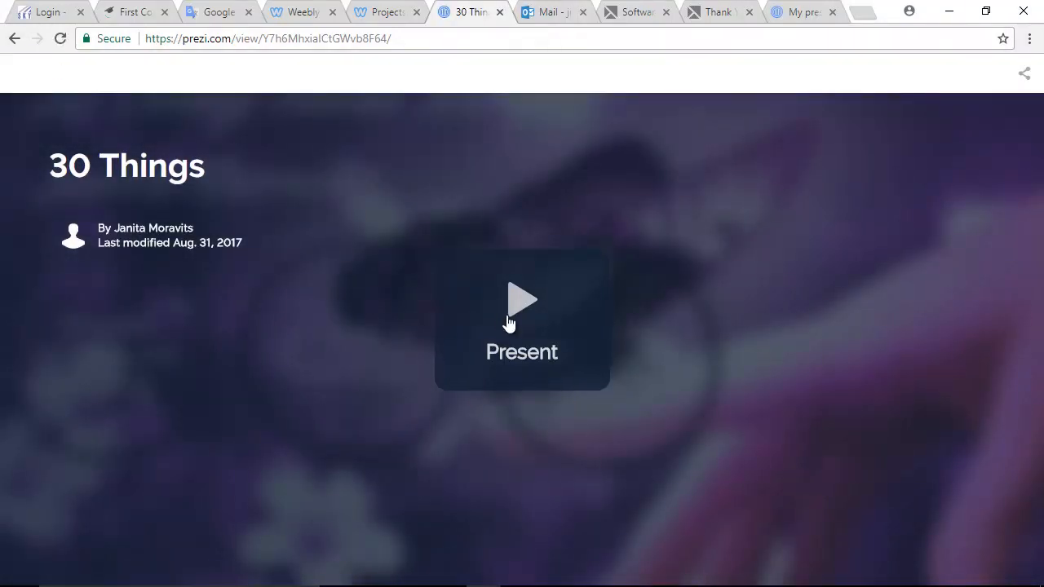
{"action": "left_click", "coordinate": [508, 326]}
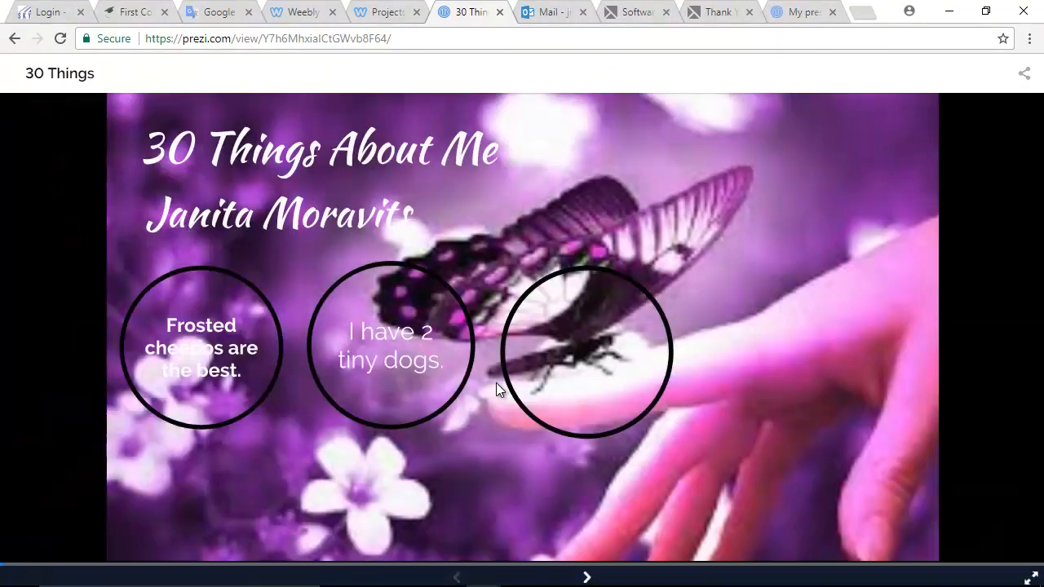
{"action": "left_click", "coordinate": [585, 572]}
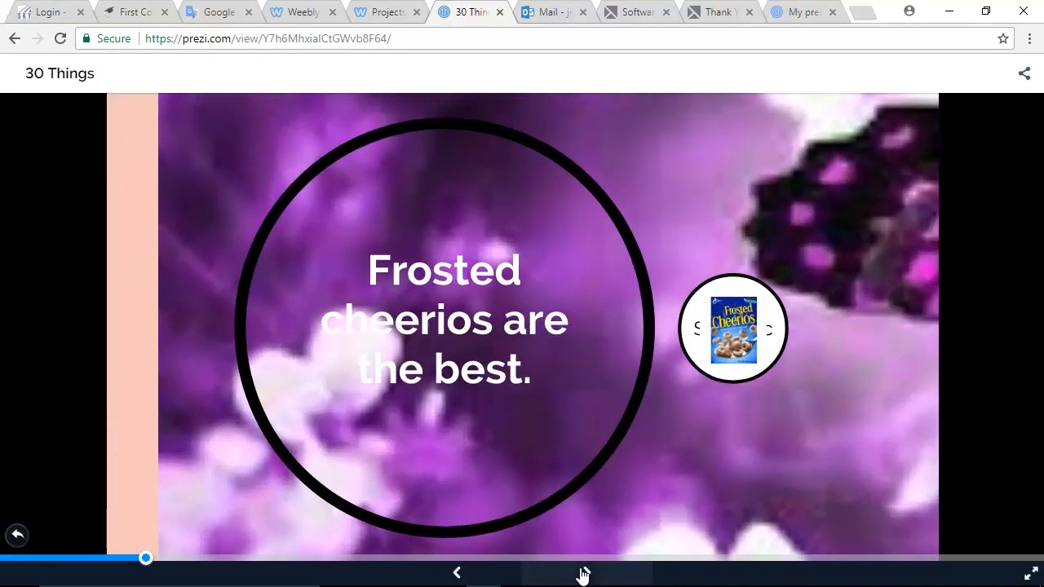
{"action": "left_click", "coordinate": [584, 575]}
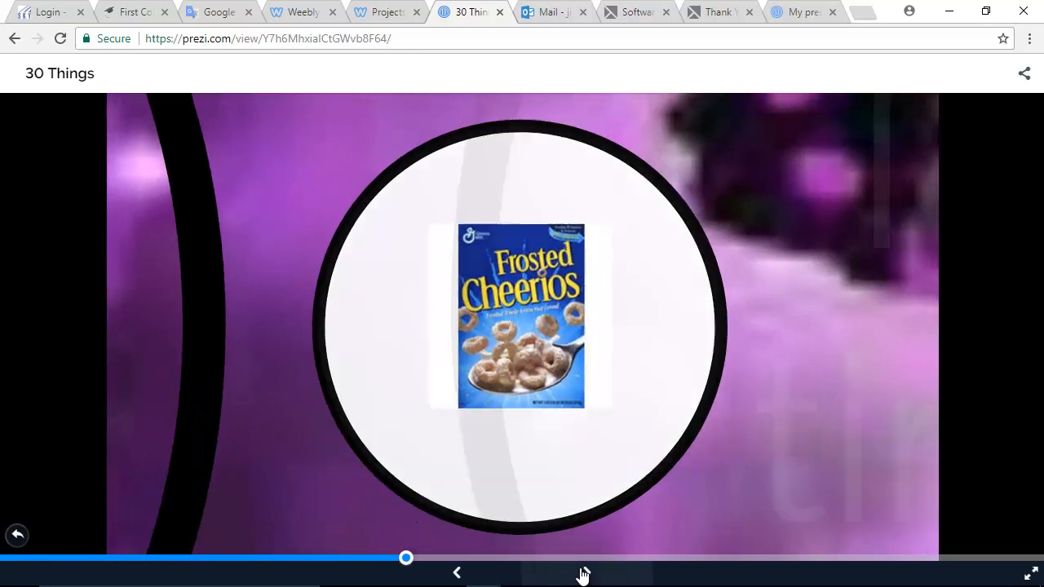
{"action": "left_click", "coordinate": [584, 574]}
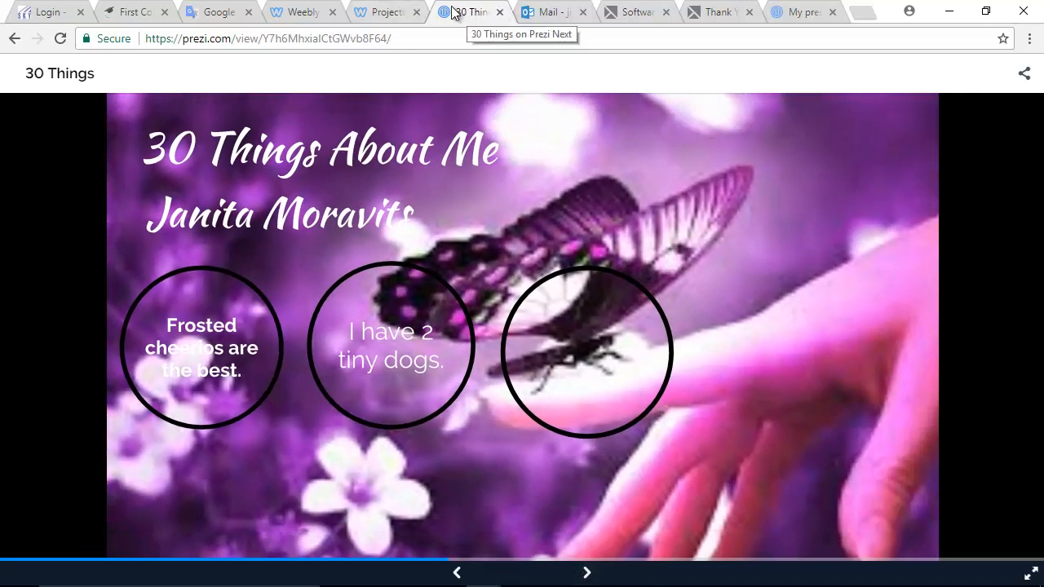
{"action": "left_click", "coordinate": [14, 42]}
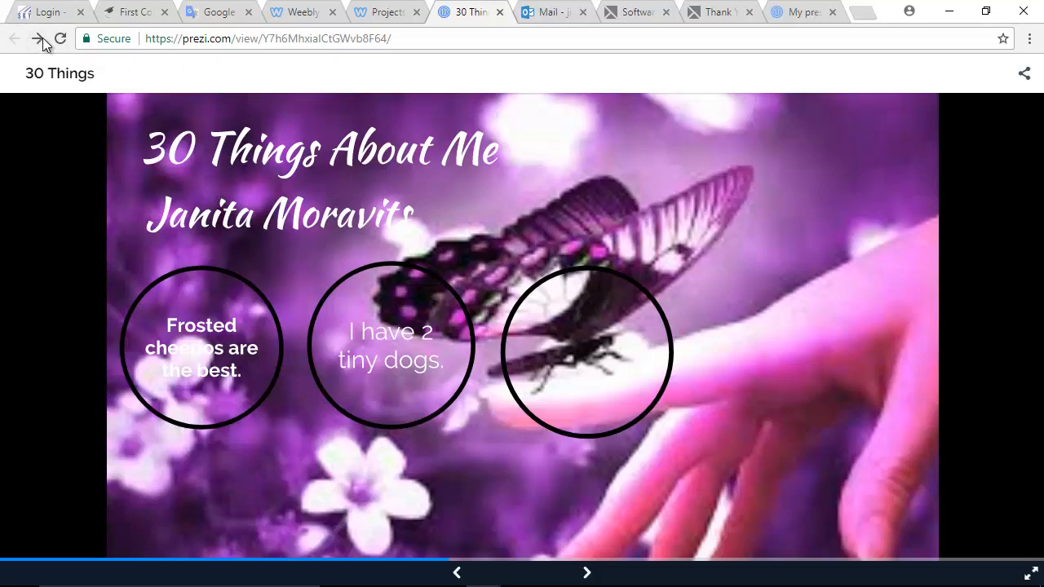
{"action": "left_click", "coordinate": [377, 18]}
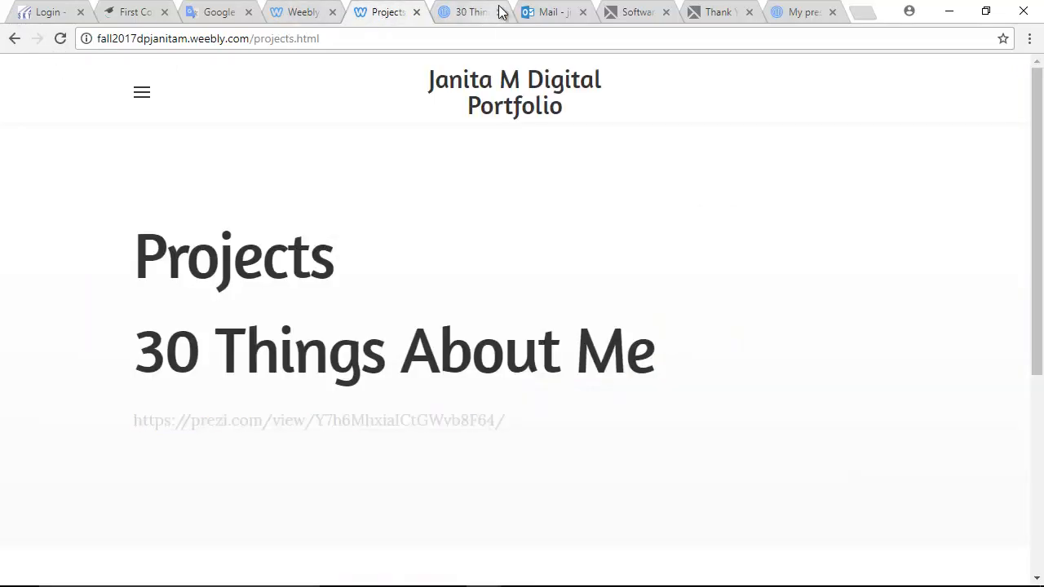
{"action": "left_click", "coordinate": [473, 13]}
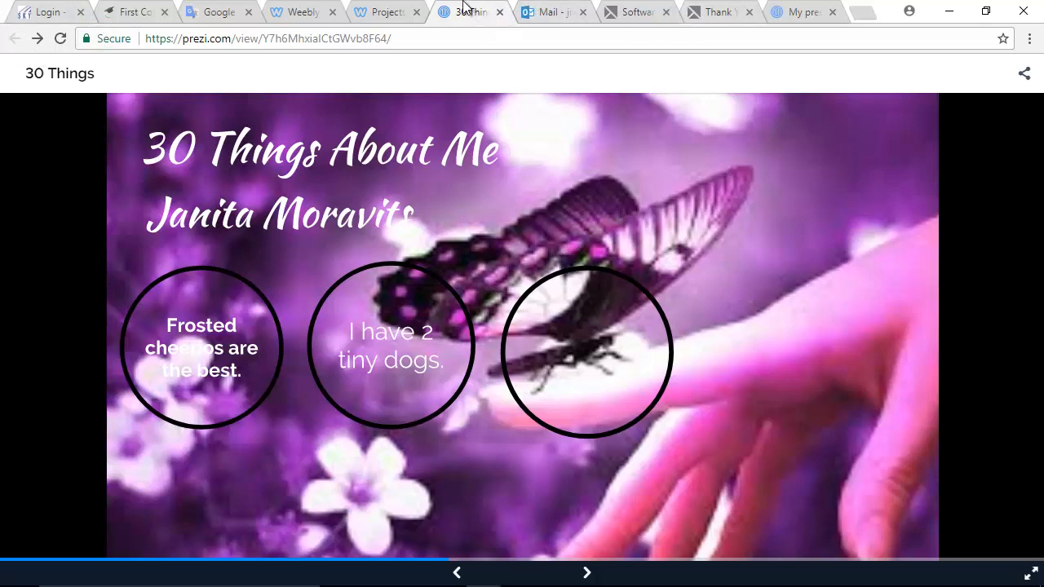
{"action": "left_click", "coordinate": [499, 12]}
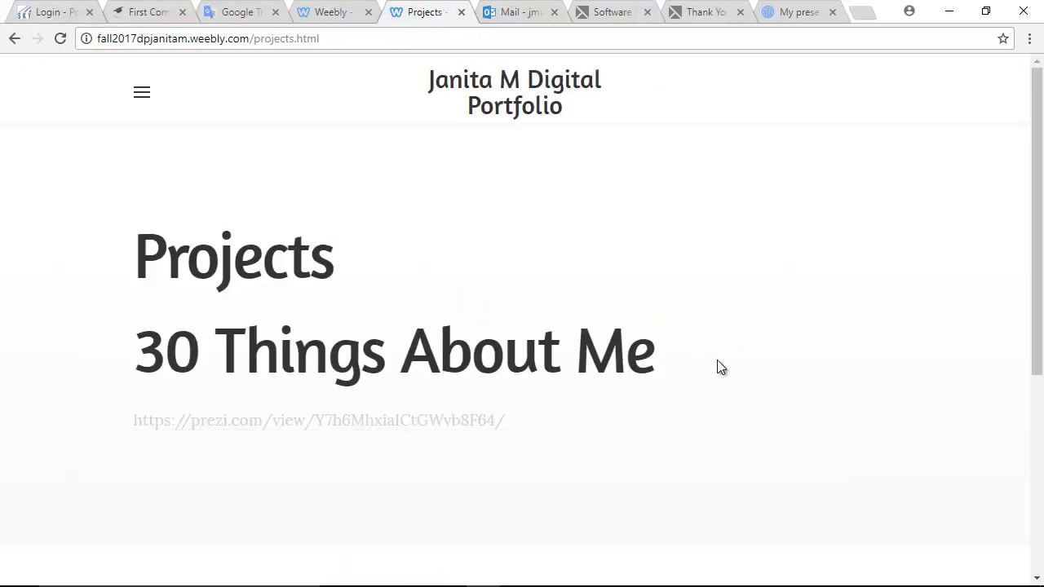
{"action": "scroll", "coordinate": [709, 362], "scroll_direction": "down", "scroll_amount": 5}
{"action": "scroll", "coordinate": [703, 354], "scroll_direction": "up", "scroll_amount": 5}
- Reopen the Digital Portfolio in the site editor with the Build elements panel showing
{"action": "left_click", "coordinate": [334, 11]}
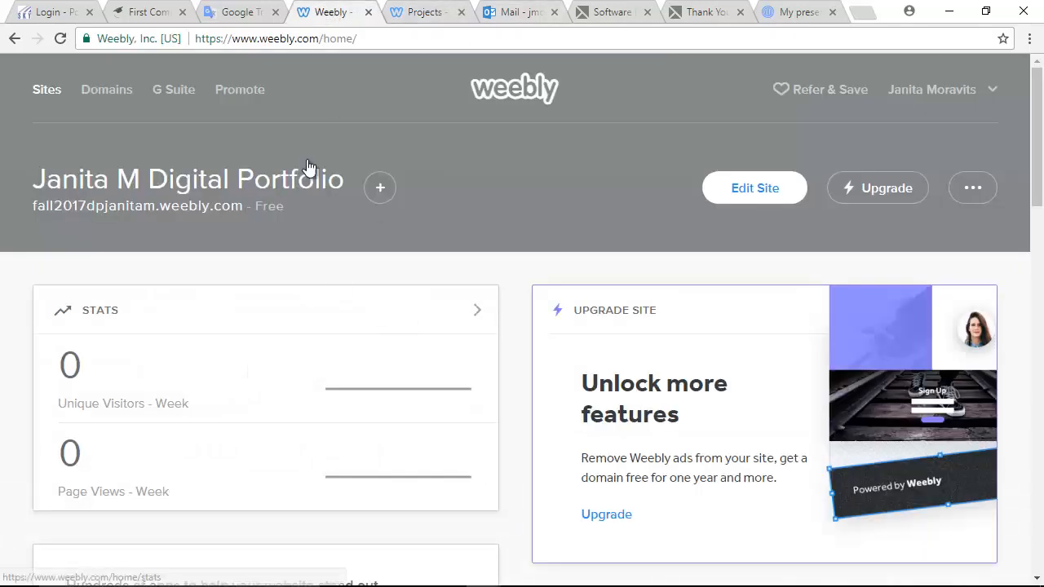
{"action": "left_click", "coordinate": [742, 192]}
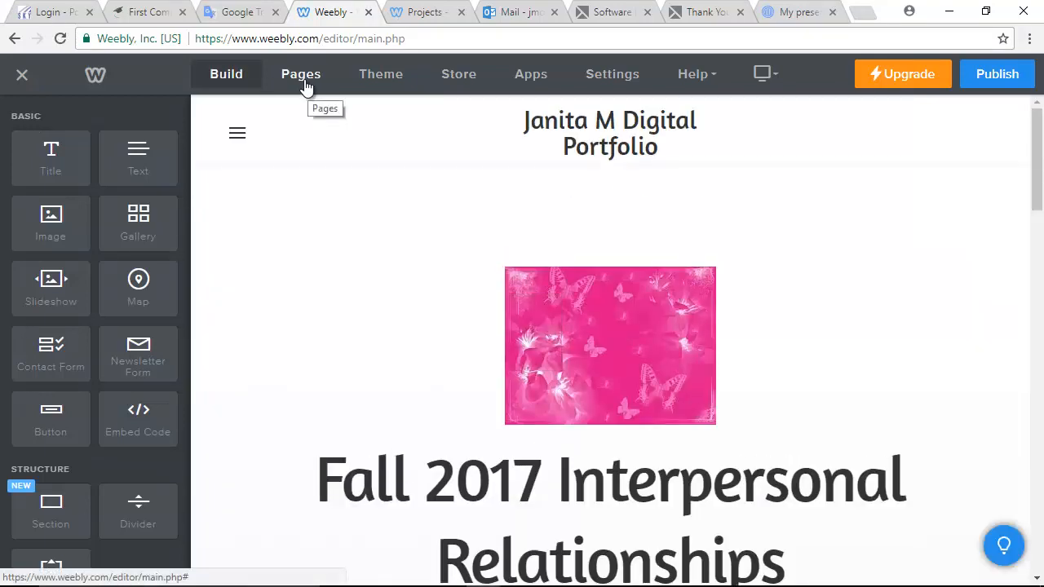
{"action": "left_click", "coordinate": [301, 80]}
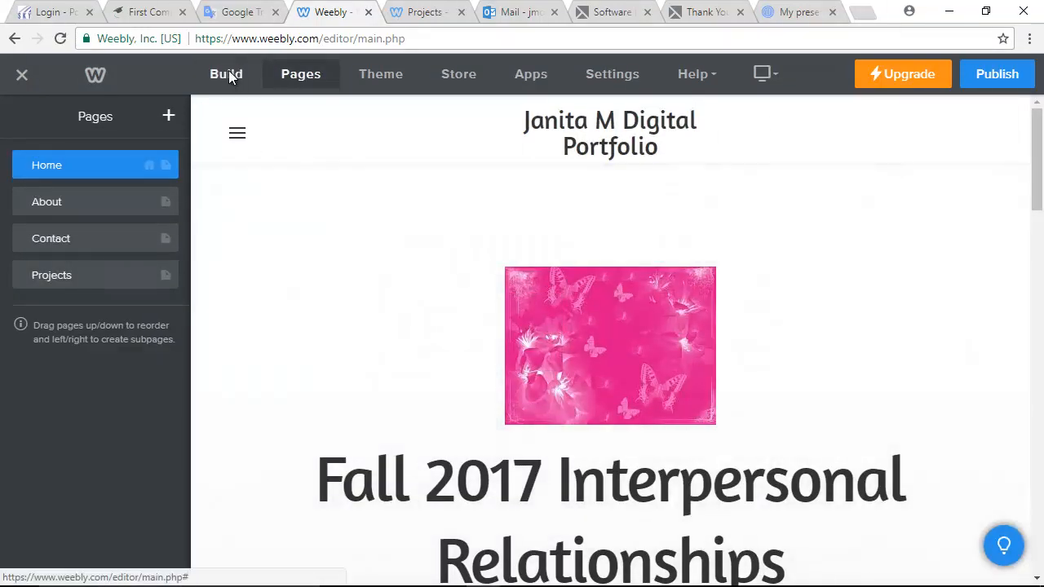
{"action": "left_click", "coordinate": [228, 74]}
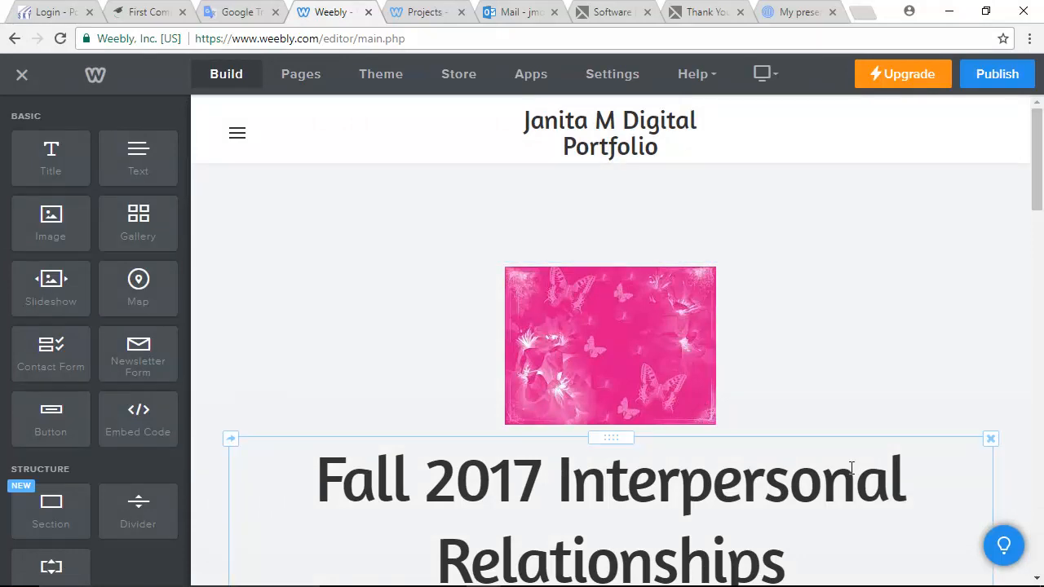
- Delete the small empty block in the events section
{"action": "scroll", "coordinate": [651, 394], "scroll_direction": "down", "scroll_amount": 10}
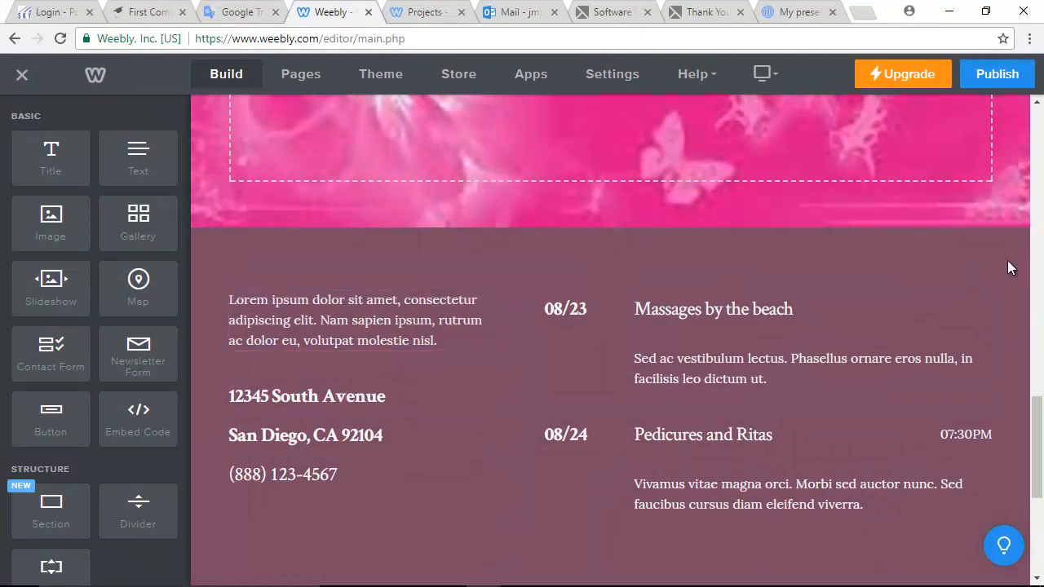
{"action": "left_click", "coordinate": [987, 291]}
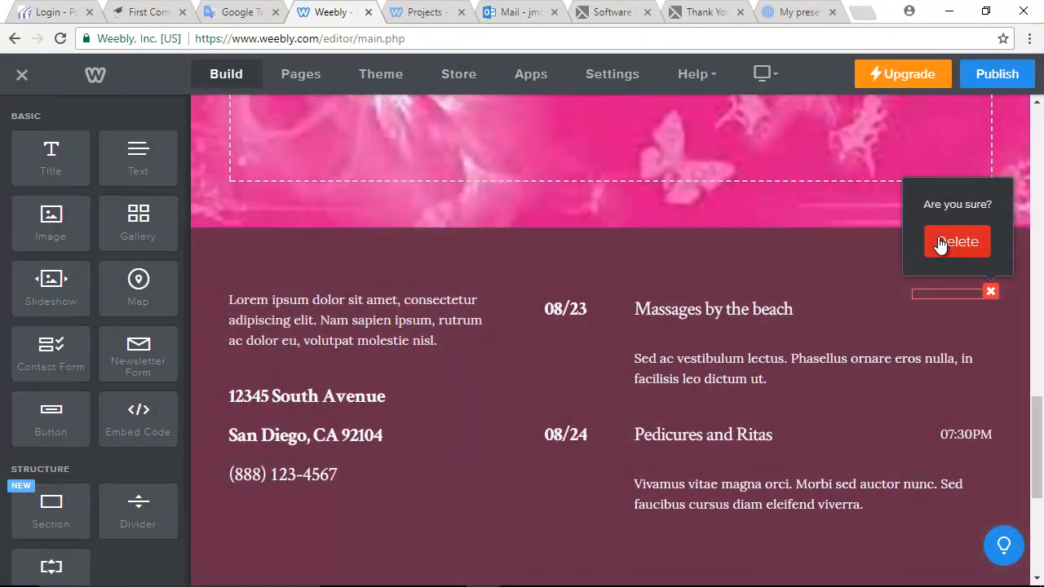
{"action": "left_click", "coordinate": [945, 242]}
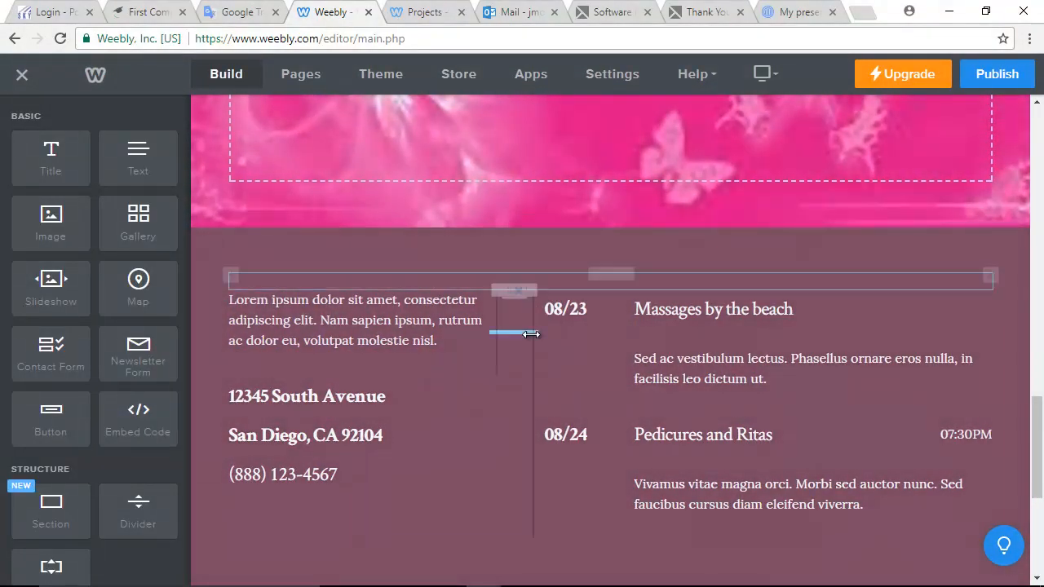
{"action": "scroll", "coordinate": [532, 341], "scroll_direction": "up", "scroll_amount": 5}
{"action": "scroll", "coordinate": [531, 334], "scroll_direction": "up", "scroll_amount": 8}
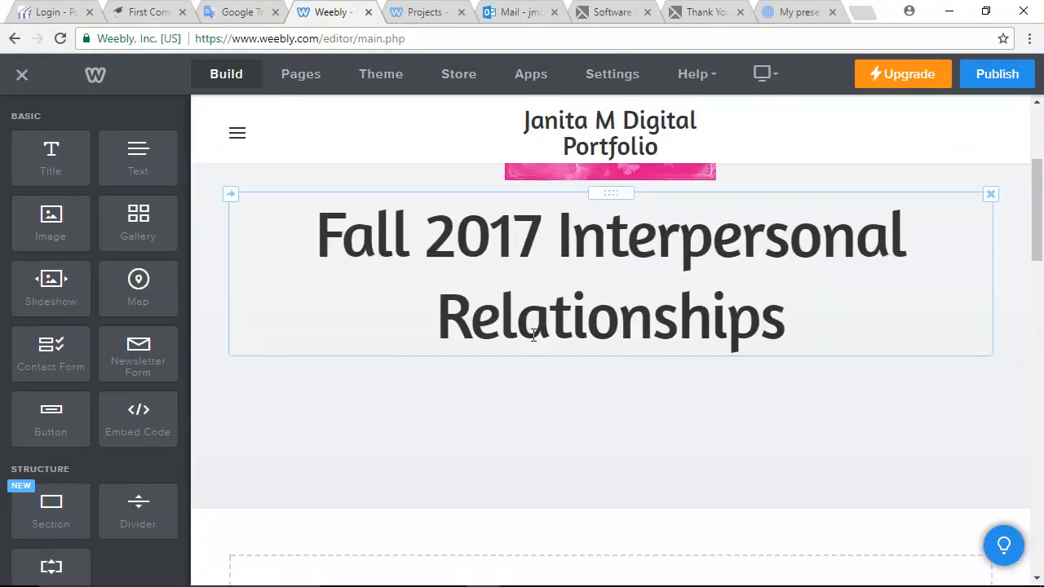
{"action": "scroll", "coordinate": [531, 335], "scroll_direction": "up", "scroll_amount": 1}
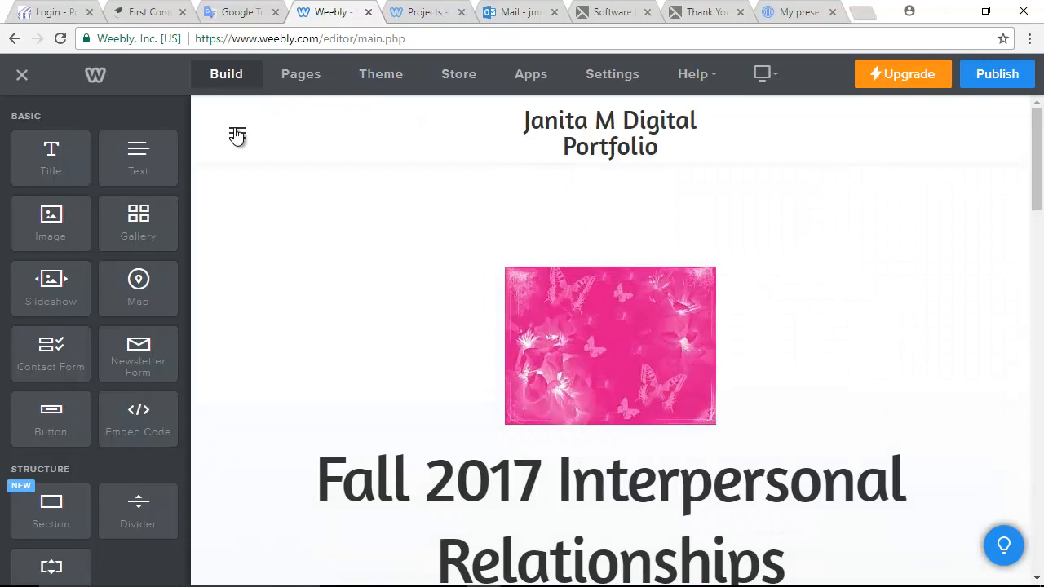
- Go to the Projects page in the editor, showing the 30 Things About Me Prezi link
{"action": "left_click", "coordinate": [236, 135]}
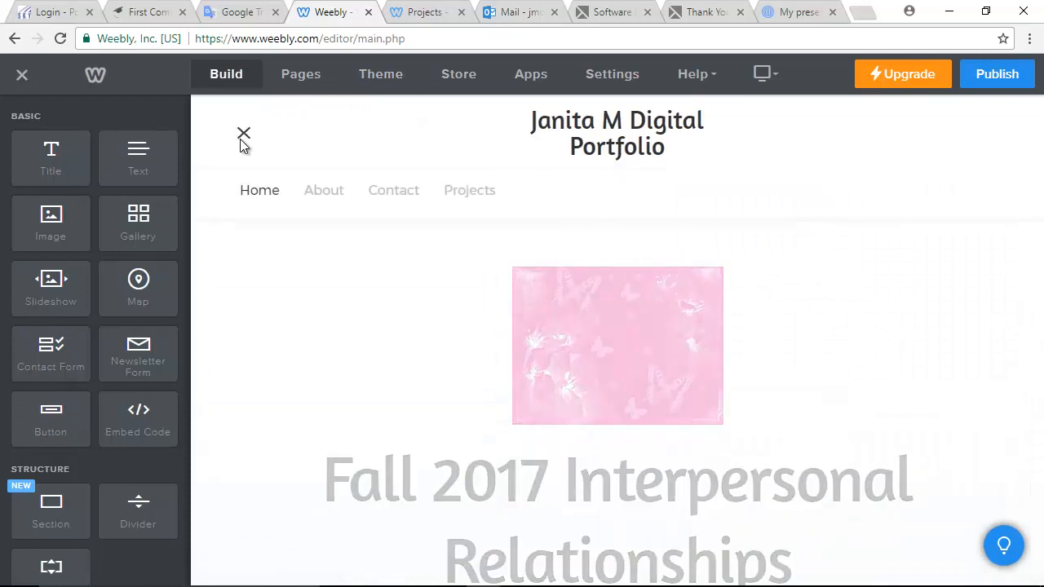
{"action": "left_click", "coordinate": [453, 191]}
{"action": "scroll", "coordinate": [478, 302], "scroll_direction": "down", "scroll_amount": 2}
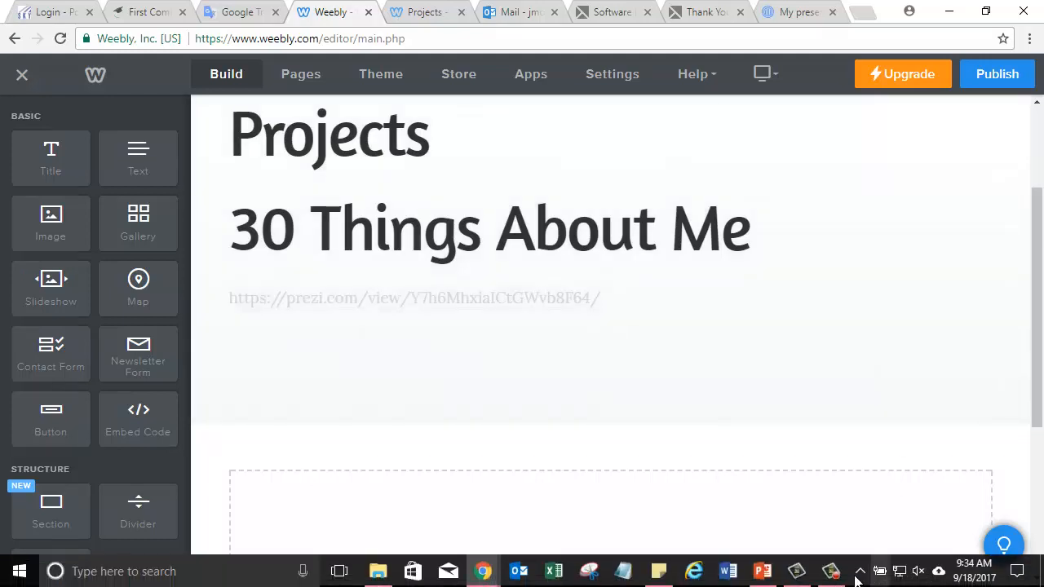
{"action": "left_click", "coordinate": [808, 574]}
{"action": "left_click", "coordinate": [831, 571]}
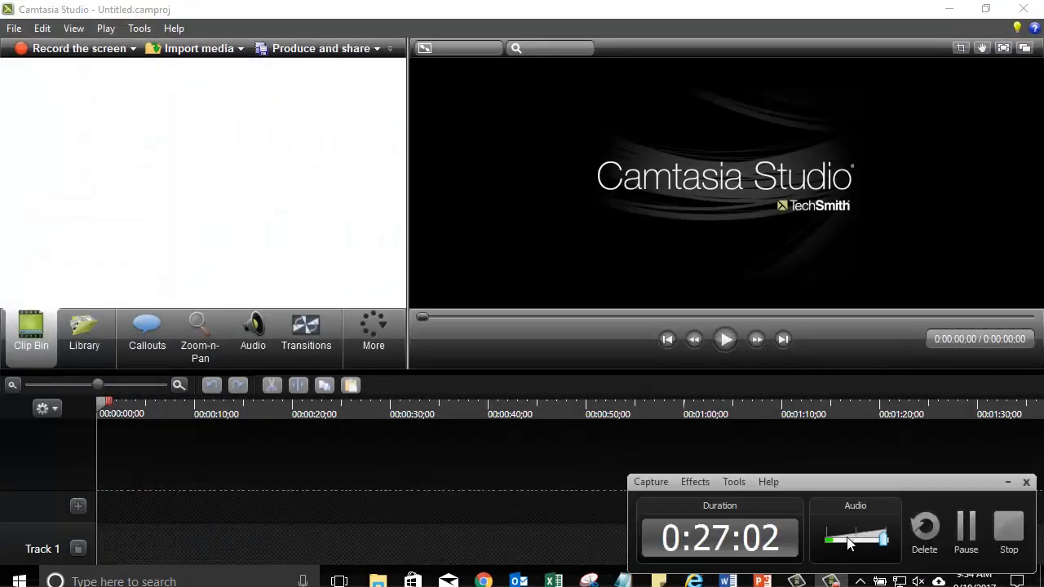